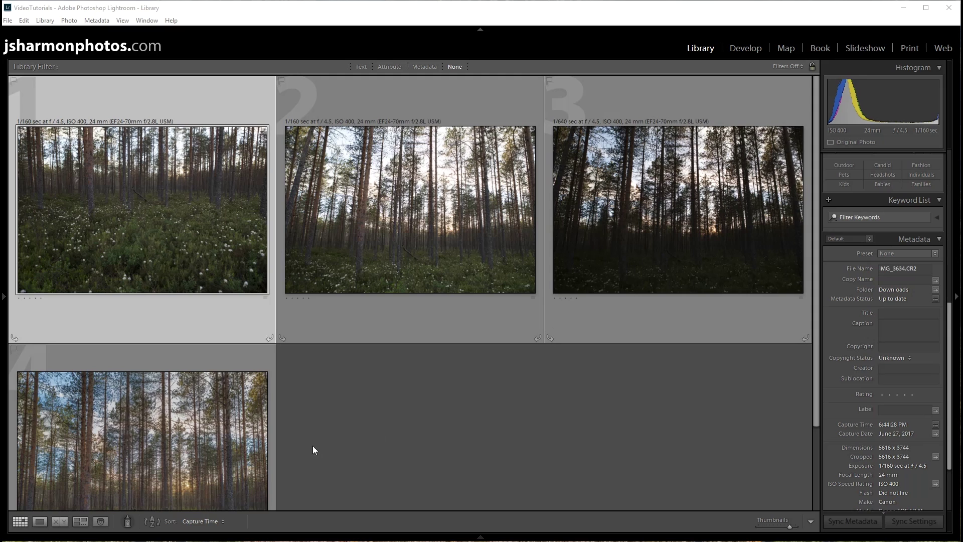
Open the fourth photo, the finished forest image, in the Develop module and inspect its treetops and sky up close
scroll(332, 406, down, 1)
key(Down)
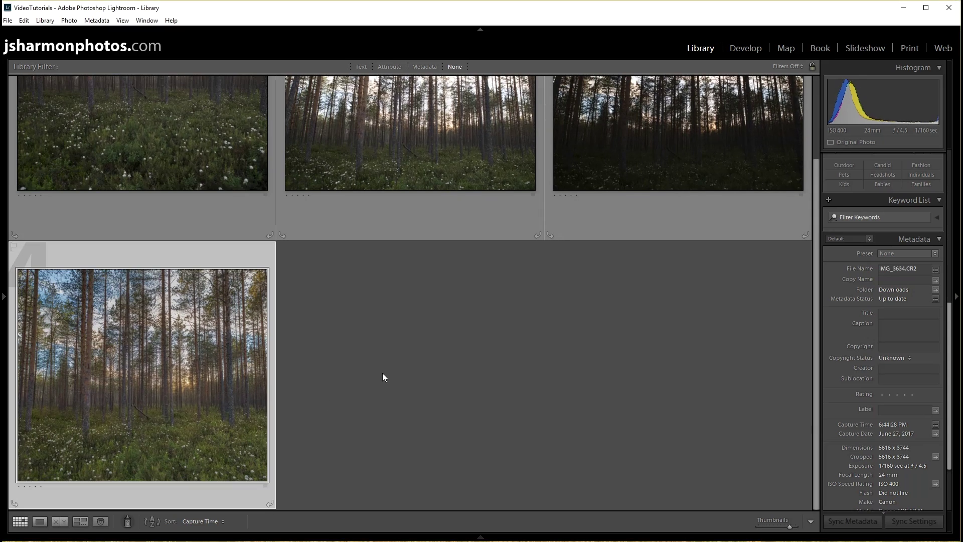
key(d)
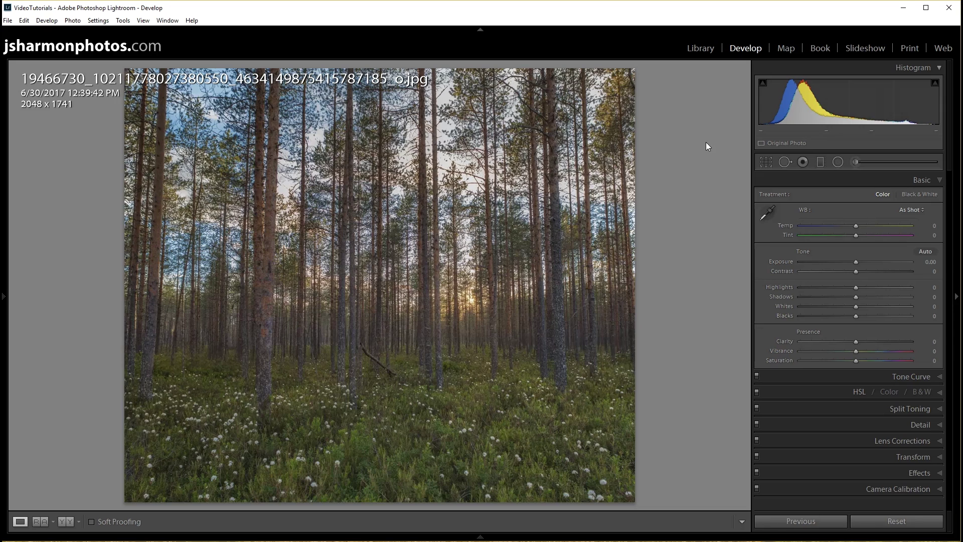
click(330, 129)
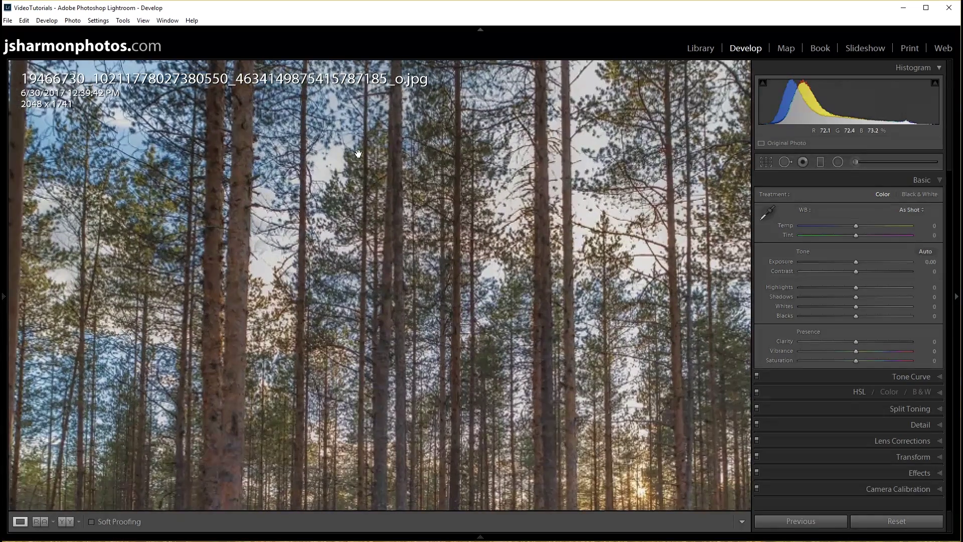
drag(305, 124, 346, 242)
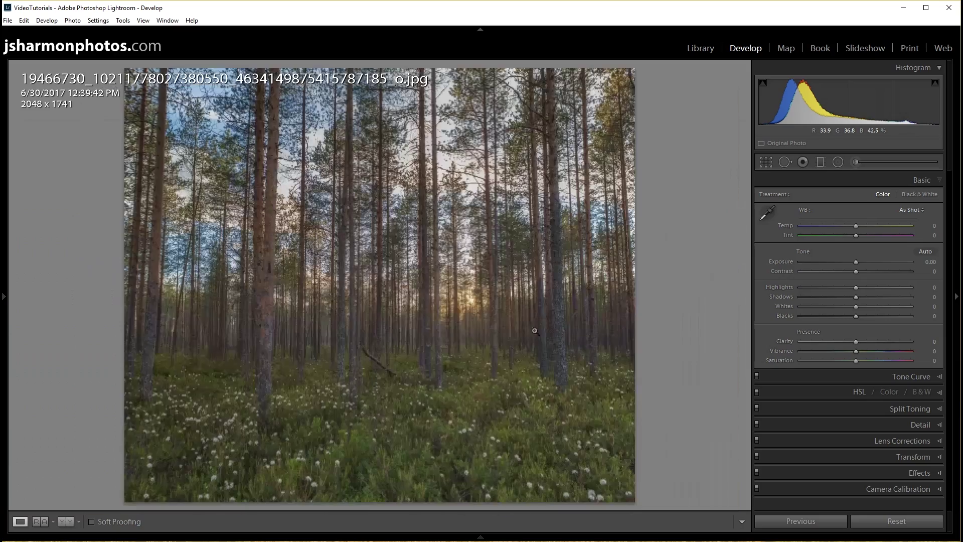
click(368, 260)
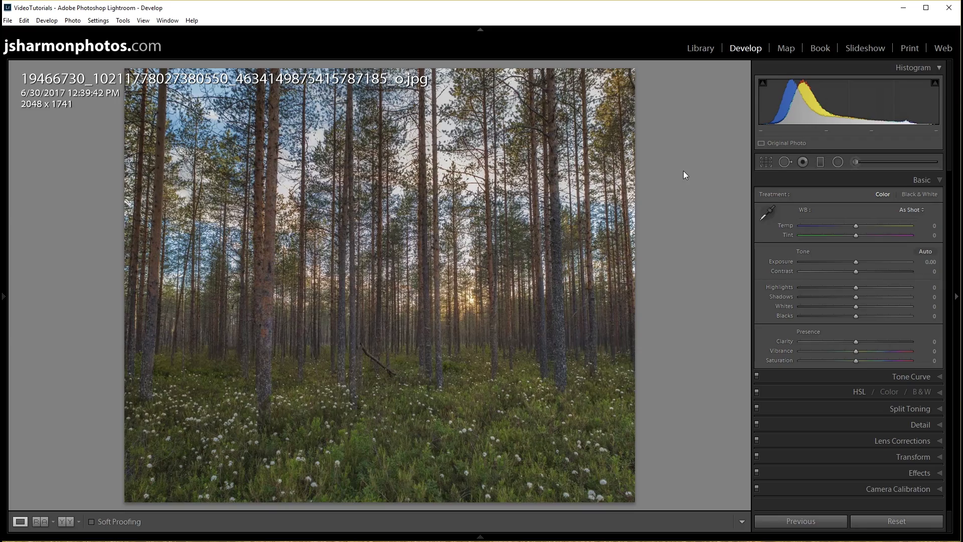
click(483, 271)
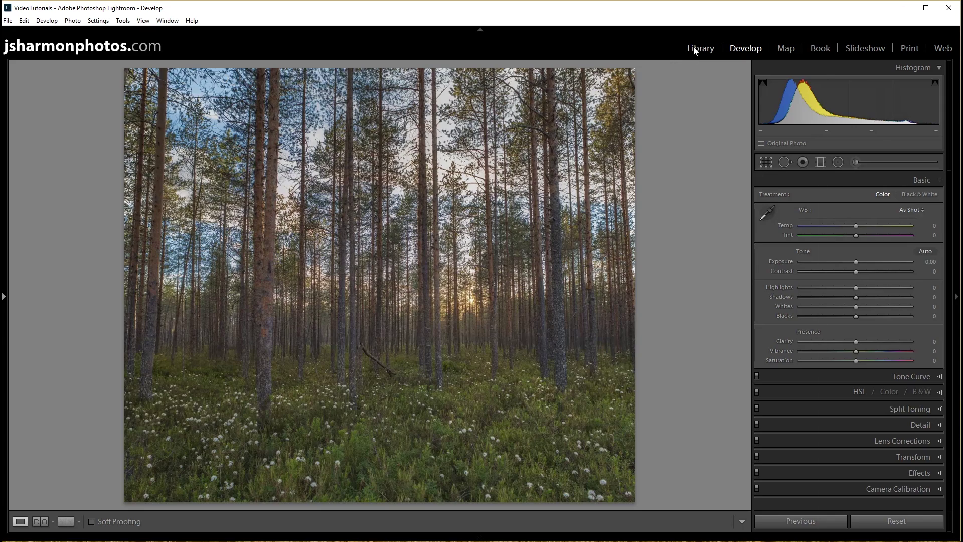
Return to the library grid and look over the source photos IMG_3635.CR2 and IMG_3636.CR2
click(695, 49)
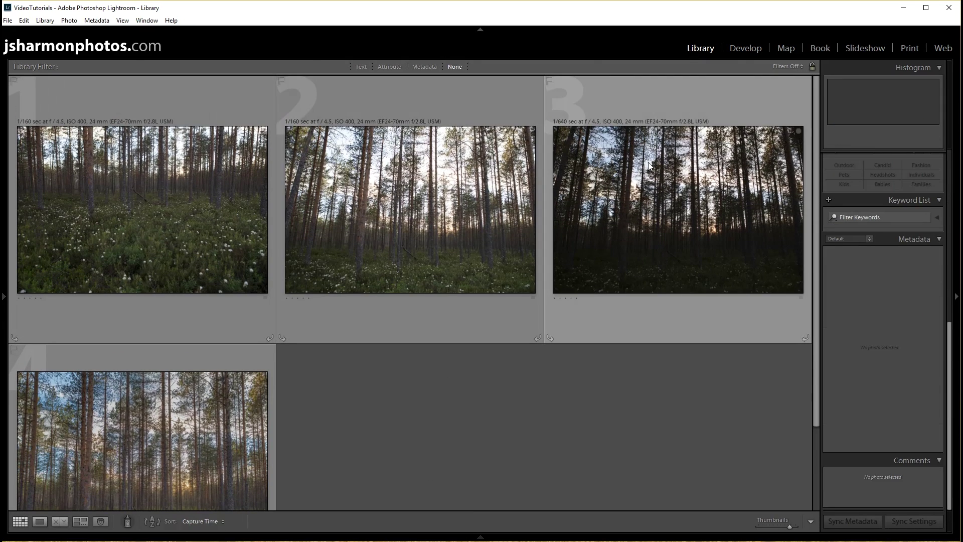
click(433, 194)
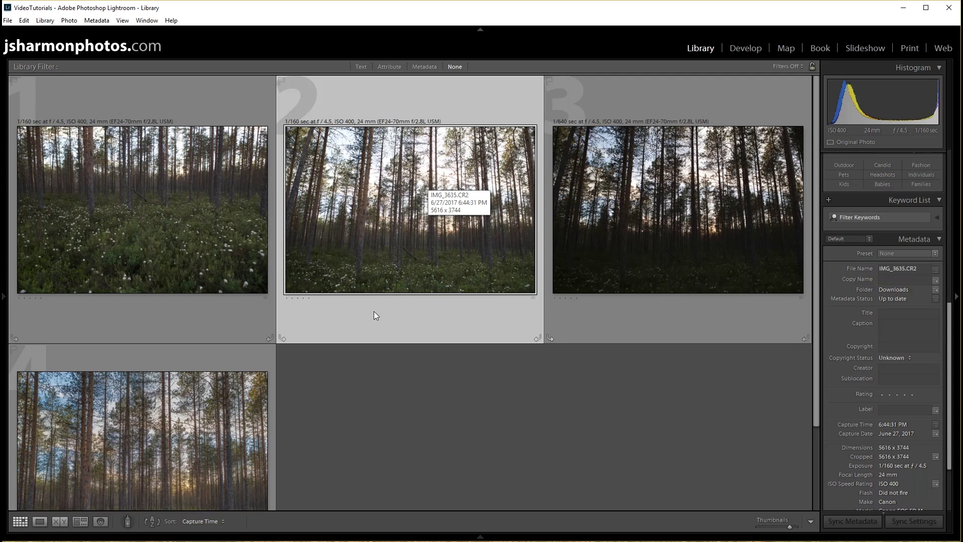
click(634, 216)
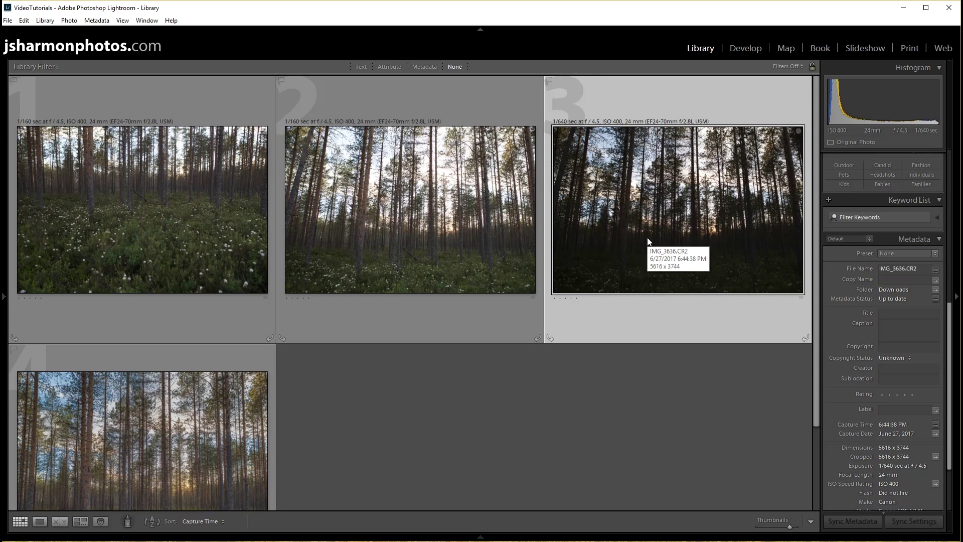
Select IMG_3634.CR2 and IMG_3636.CR2 together in the Develop module and match their total exposures
key(d)
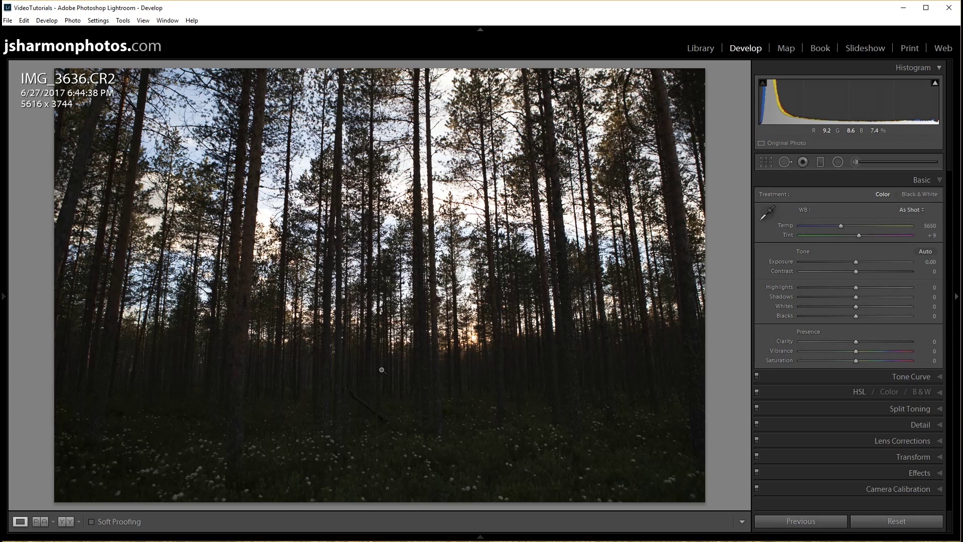
mouse_move(357, 538)
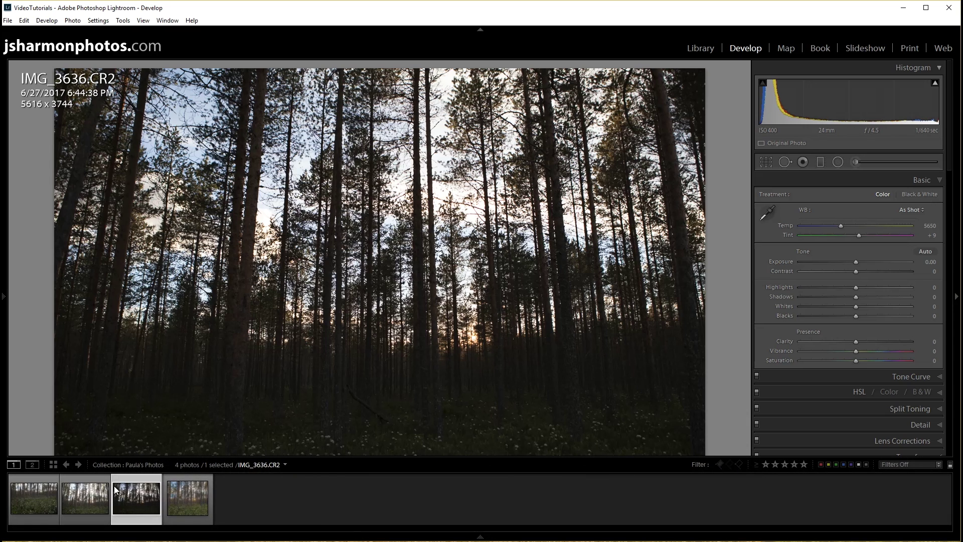
click(43, 495)
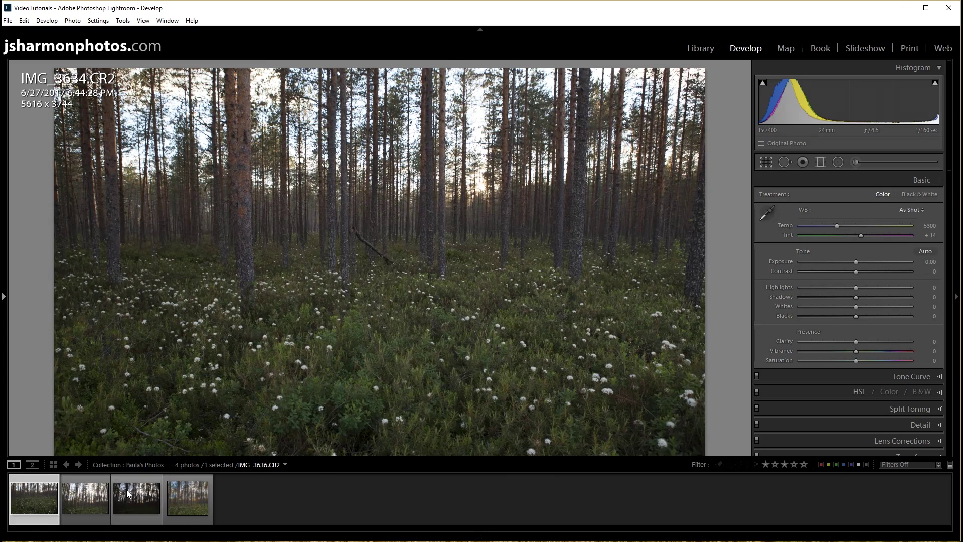
shift+click(126, 489)
click(227, 504)
click(24, 497)
ctrl+click(136, 495)
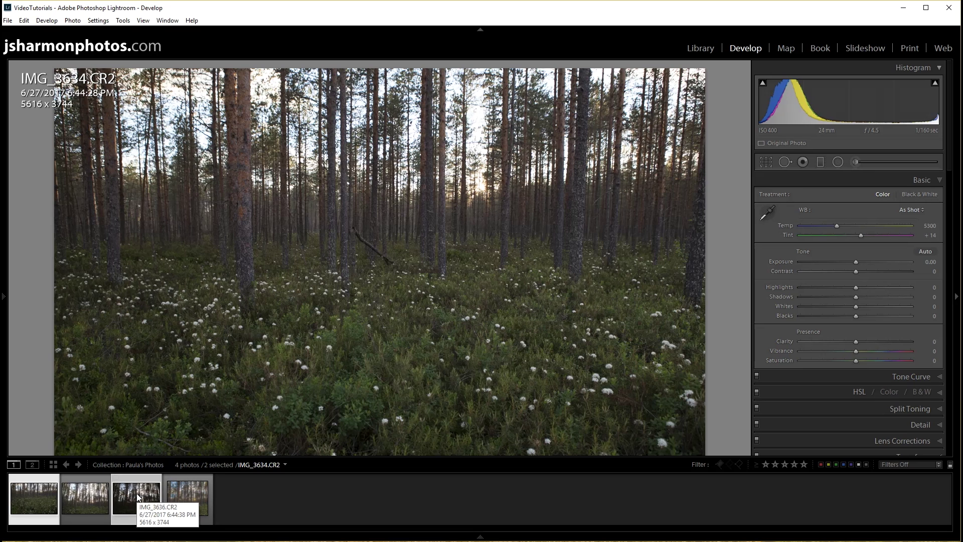
click(98, 20)
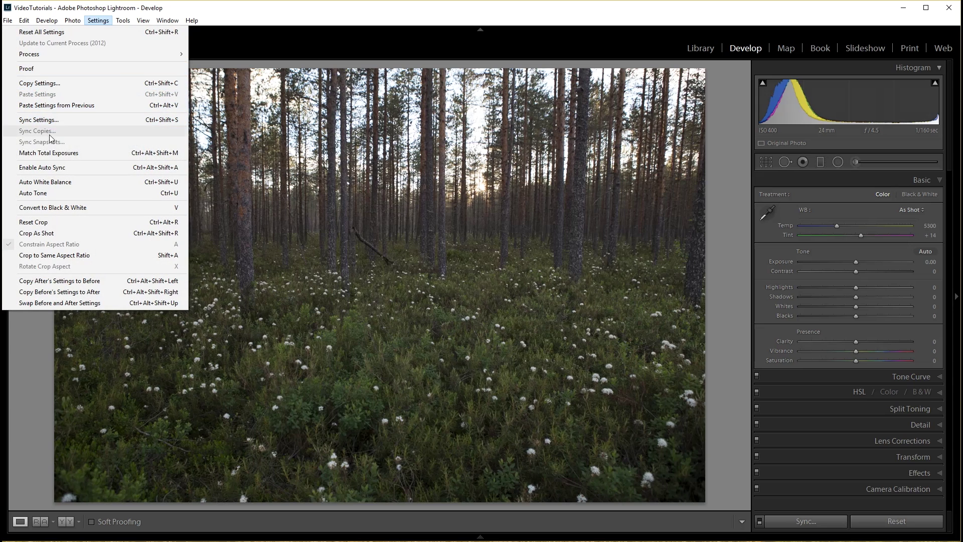
click(89, 152)
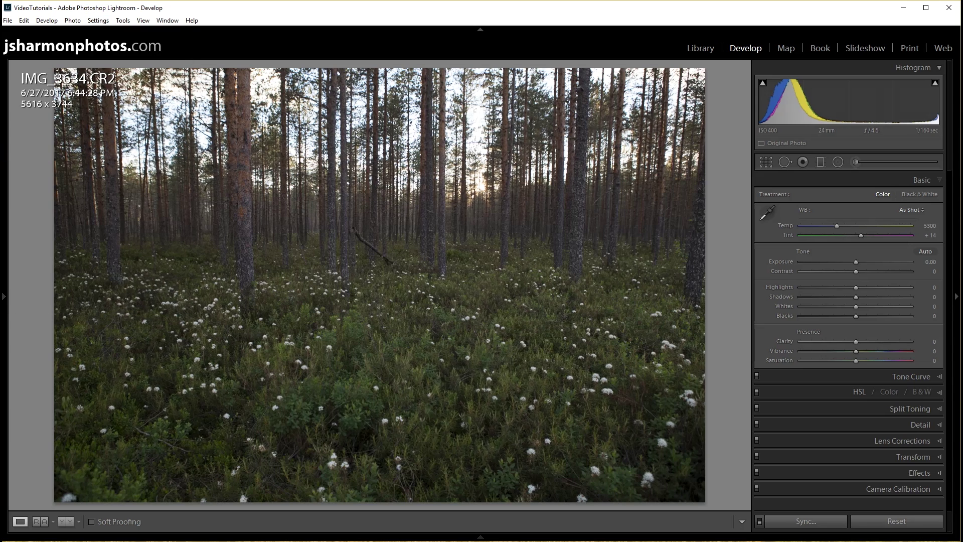
Set IMG_3634.CR2 as the reference photo and compare it side by side with IMG_3636.CR2 as the active photo
mouse_move(170, 539)
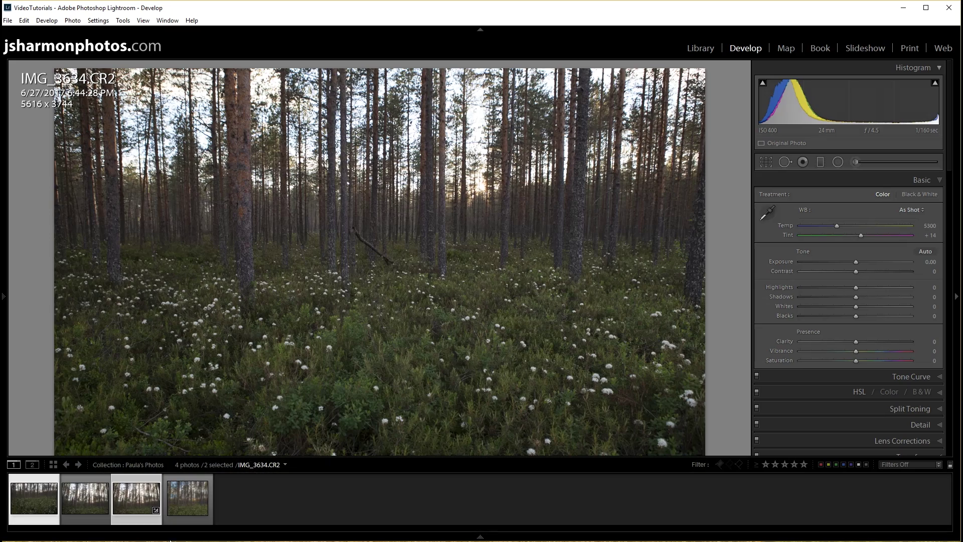
ctrl+click(143, 501)
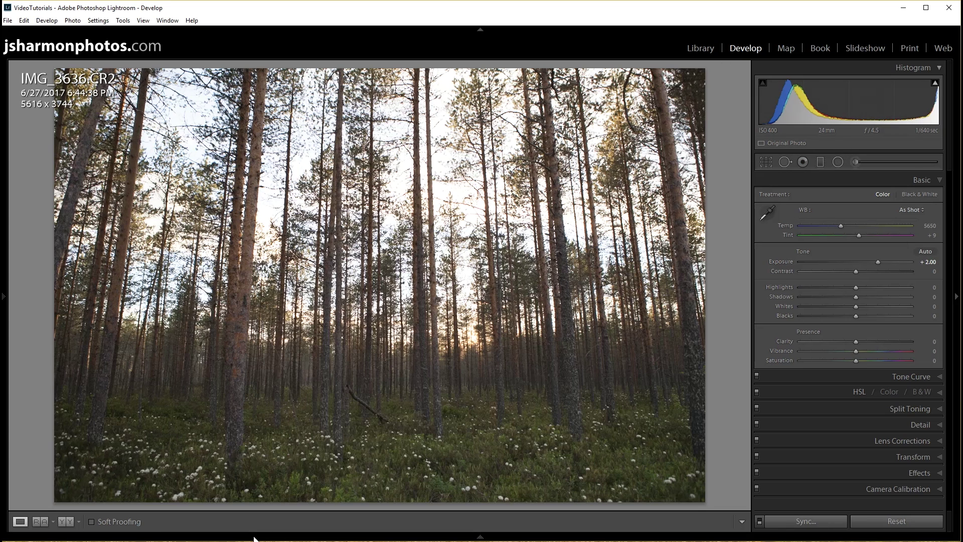
mouse_move(252, 538)
right_click(40, 501)
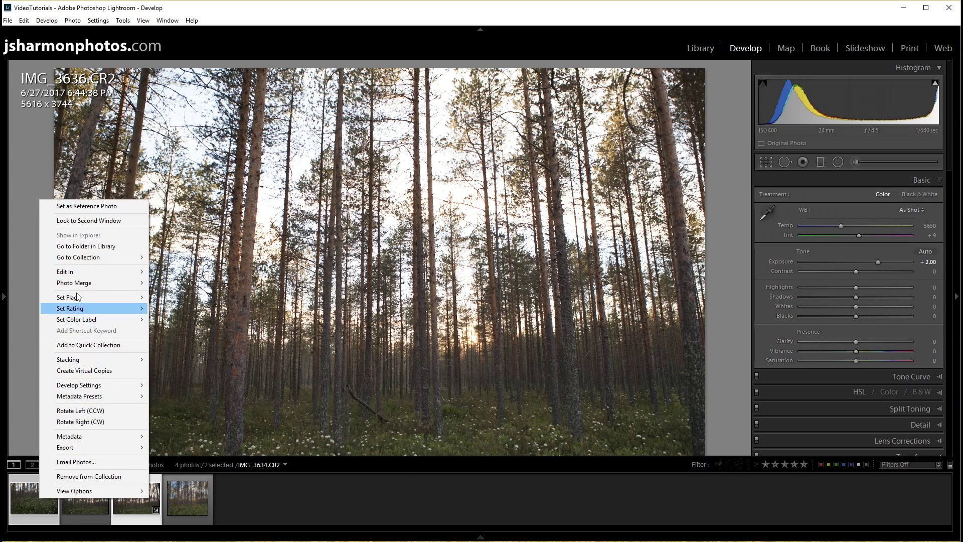
click(80, 207)
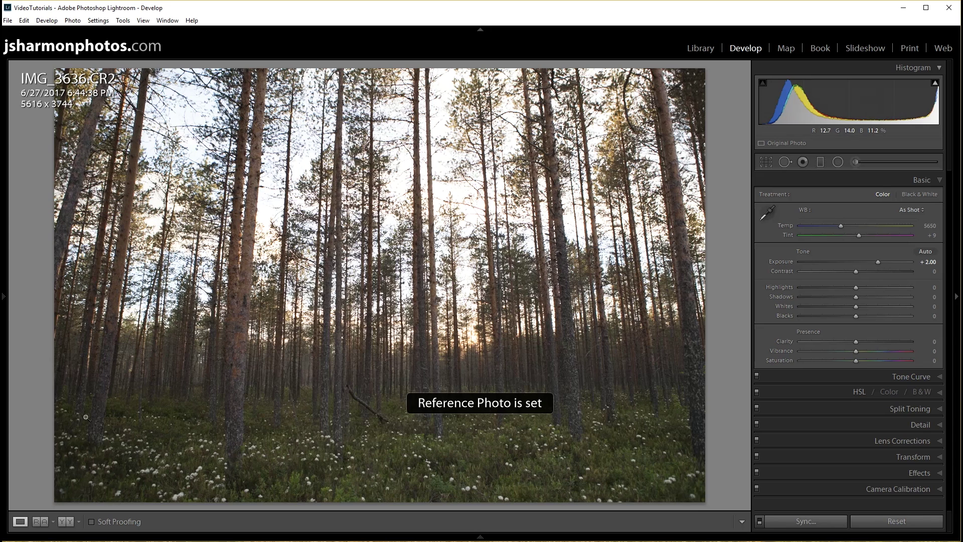
click(40, 521)
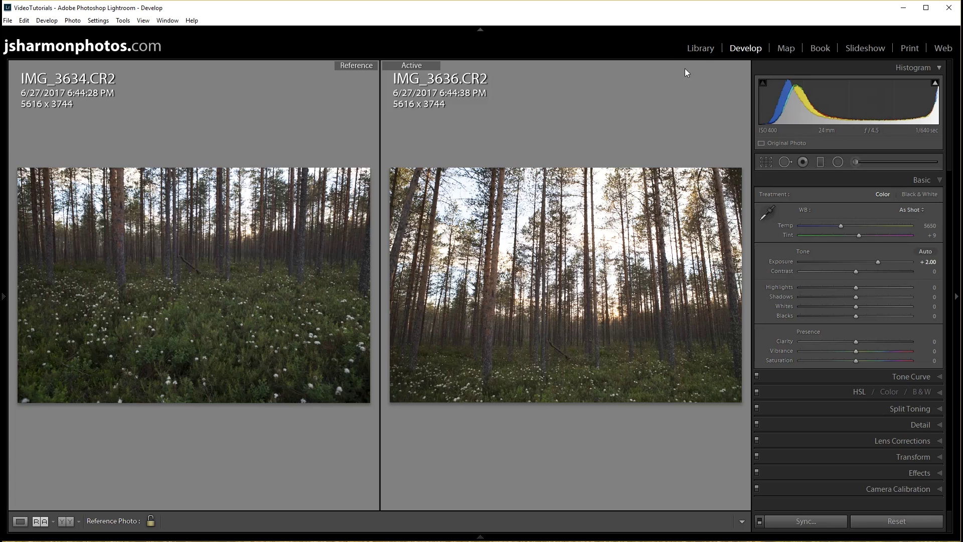
Check the exposure-matched photos in the library grid and return to a single-photo view of IMG_3636.CR2 in Develop
click(707, 48)
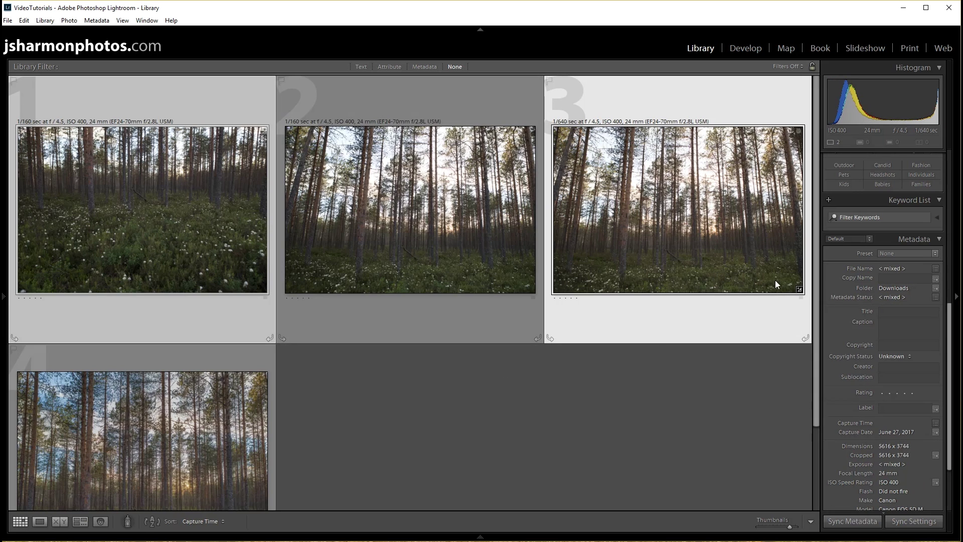
click(750, 50)
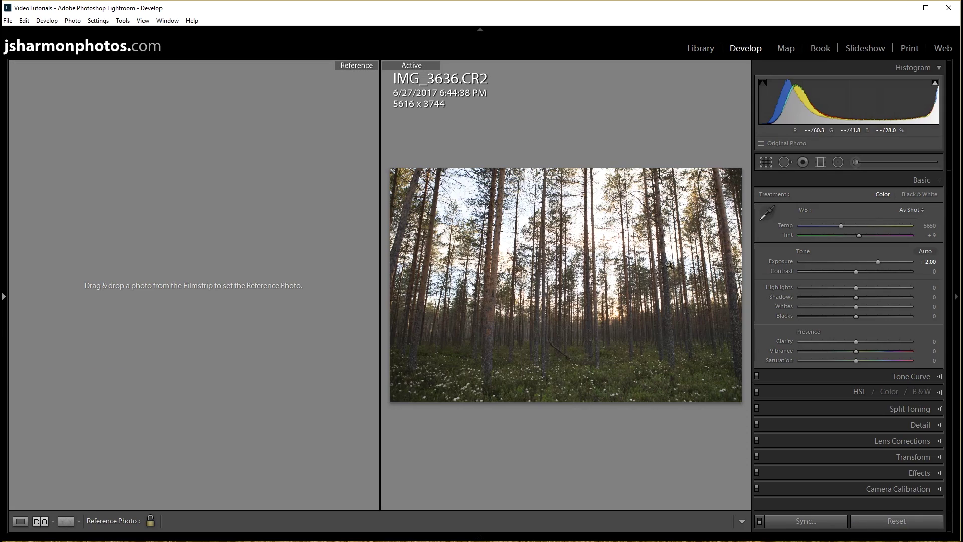
click(19, 521)
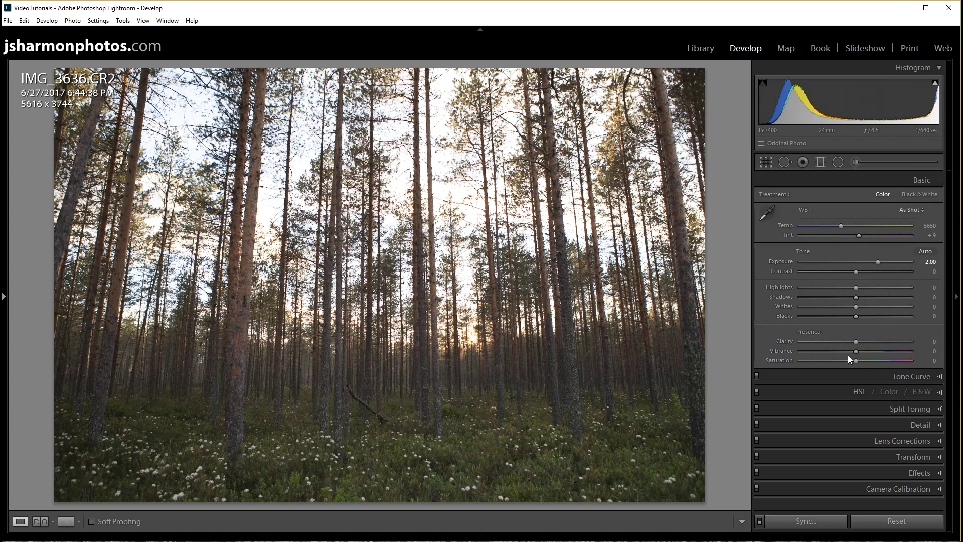
Turn on Remove Chromatic Aberration and Enable Profile Corrections for IMG_3636.CR2 in the lens corrections
click(898, 438)
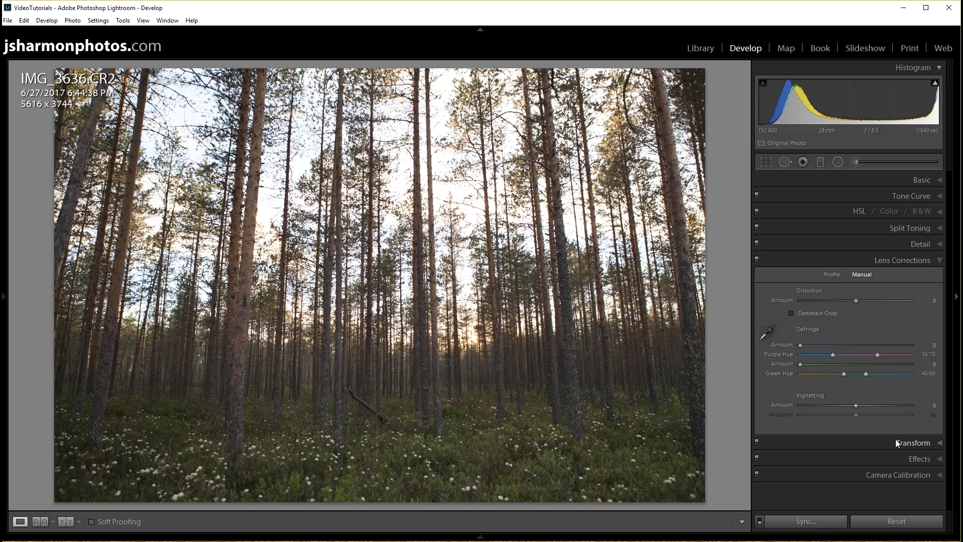
click(832, 276)
click(784, 290)
click(781, 300)
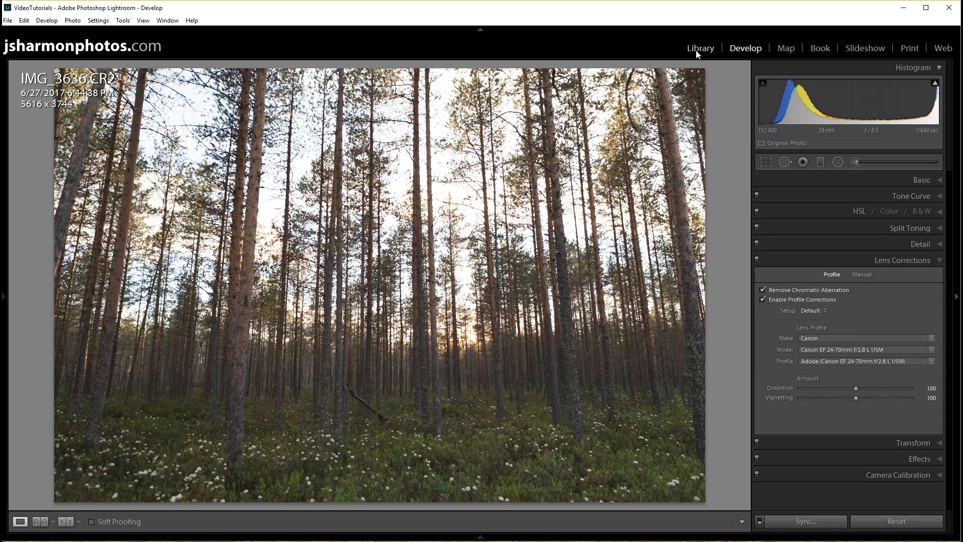
Turn on Remove Chromatic Aberration and Enable Profile Corrections for IMG_3634.CR2 as well
mouse_move(457, 538)
click(22, 492)
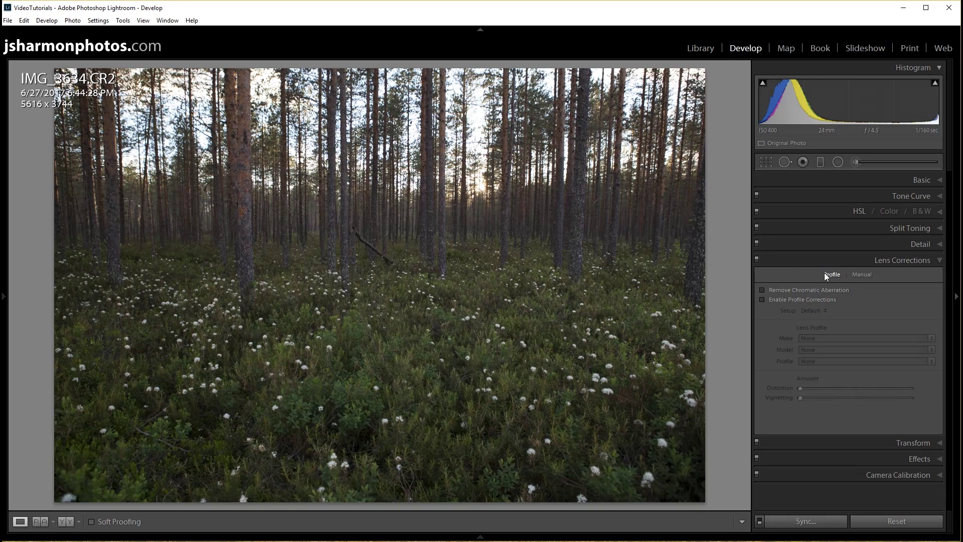
click(807, 298)
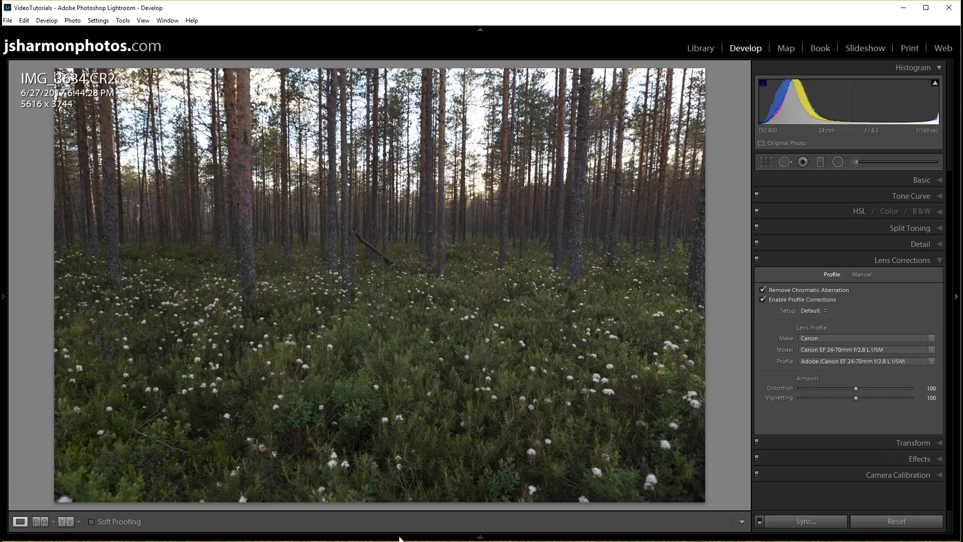
Start a panorama photo merge of the two selected photos, IMG_3634.CR2 and IMG_3636.CR2
mouse_move(210, 522)
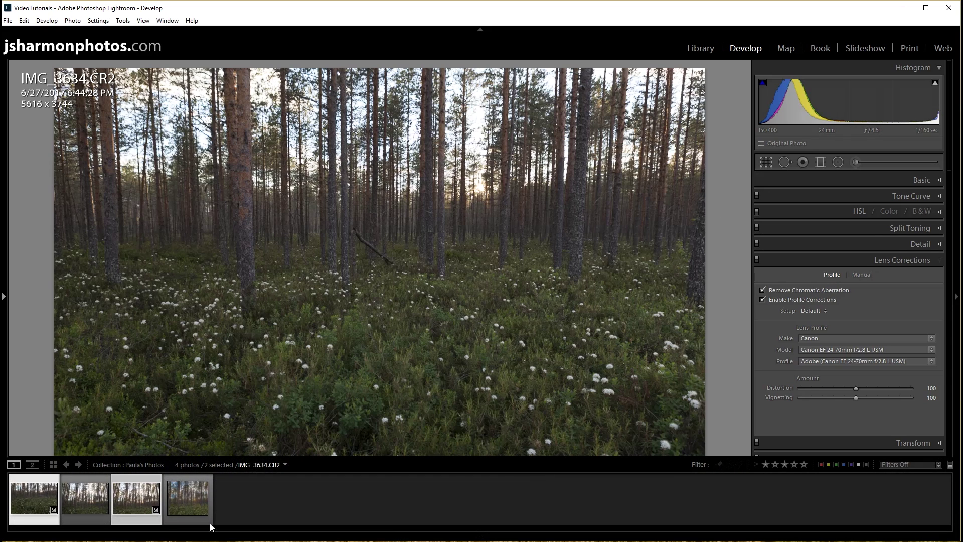
right_click(130, 489)
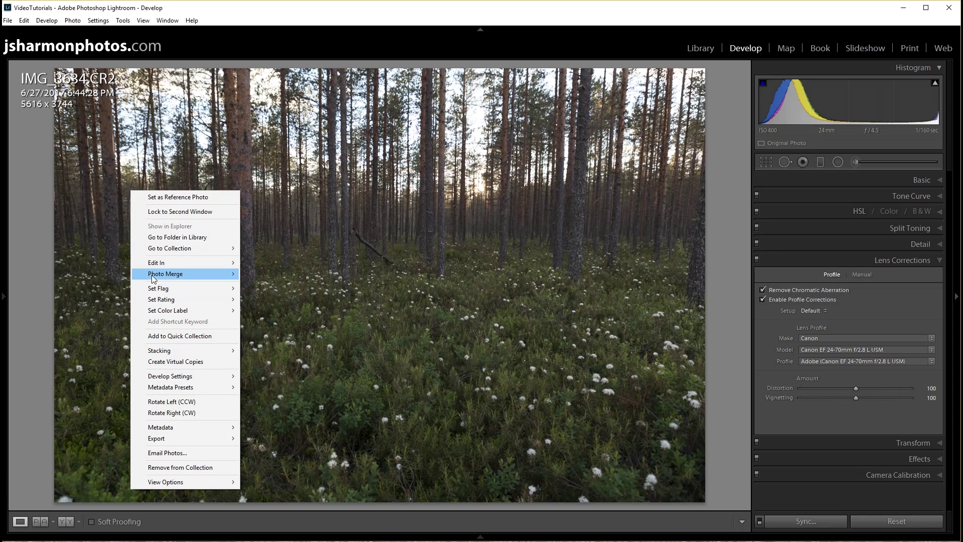
mouse_move(154, 275)
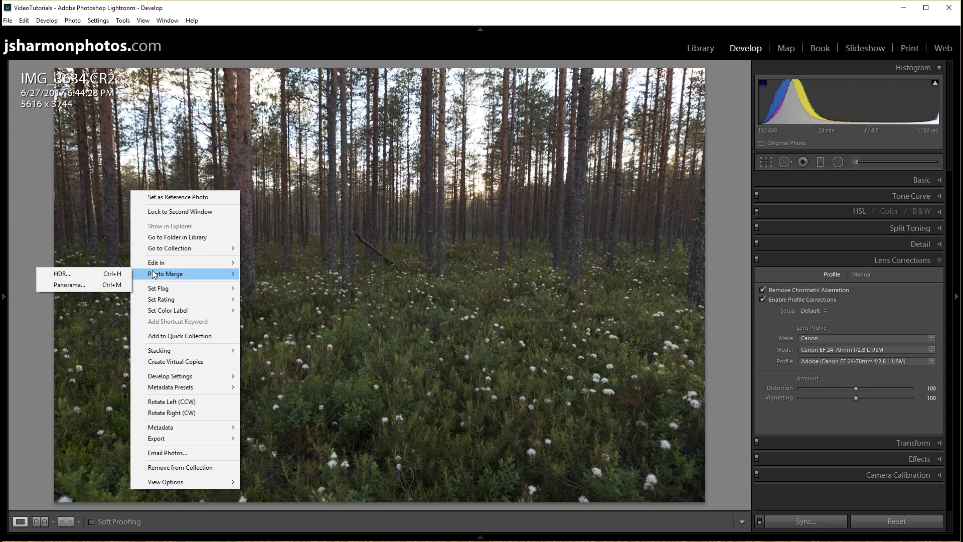
click(84, 286)
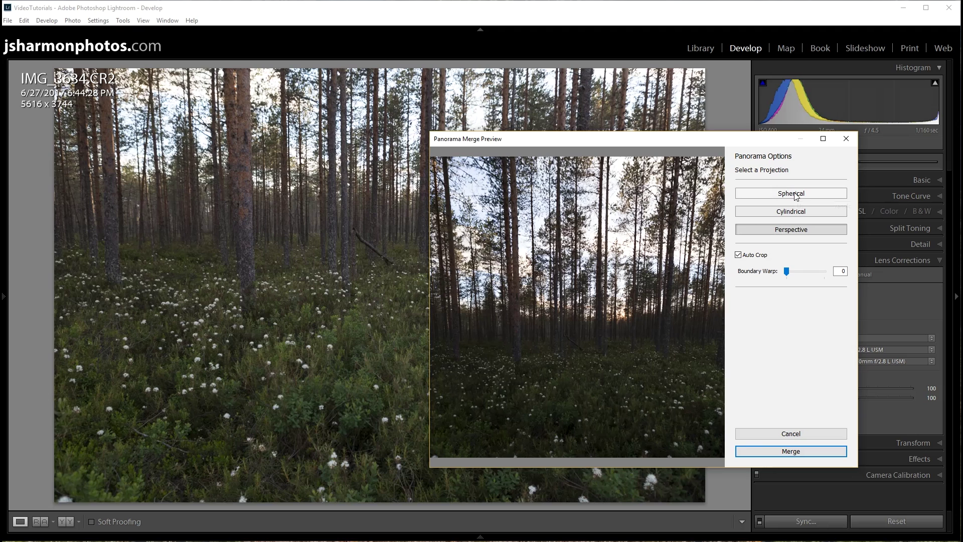
Turn off Auto Crop, preview the Cylindrical projection, choose Spherical, and set Boundary Warp to 100
click(751, 256)
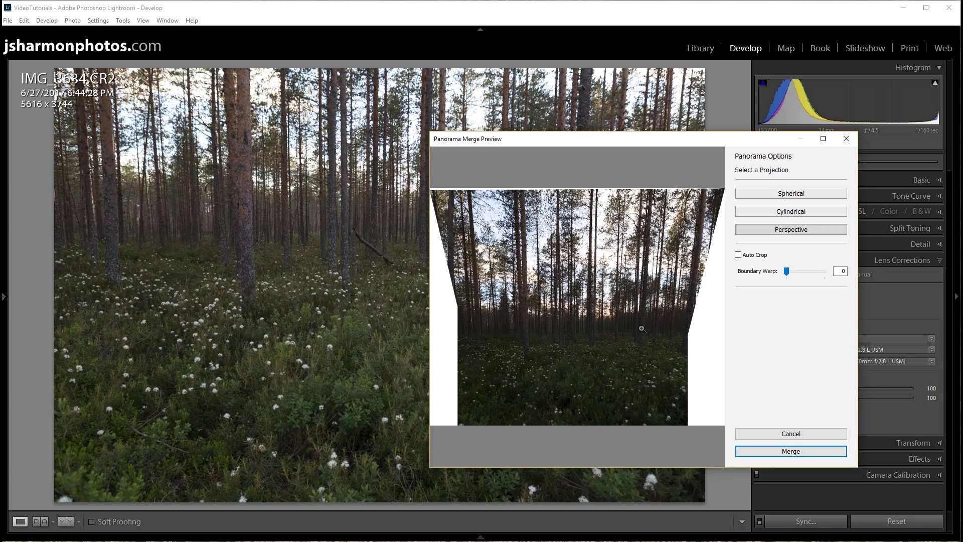
click(789, 212)
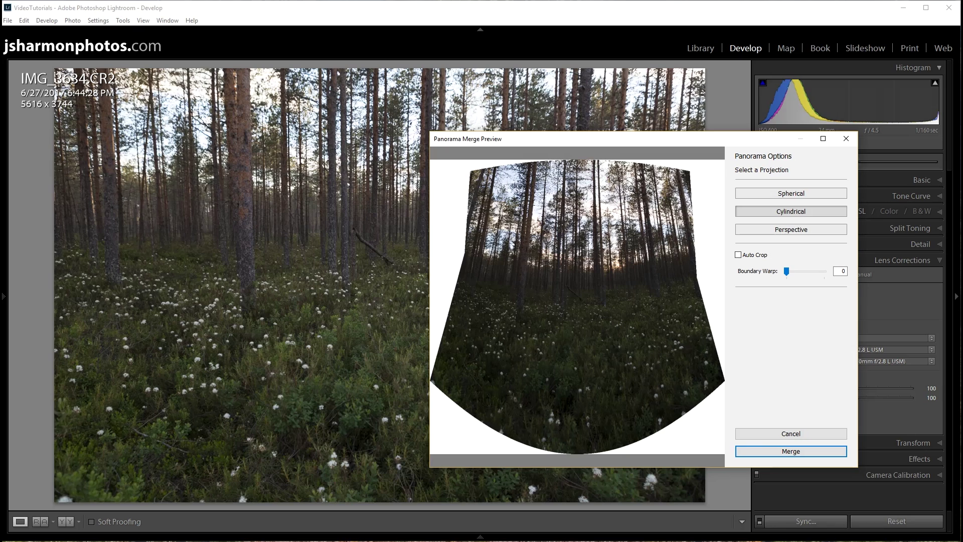
click(791, 194)
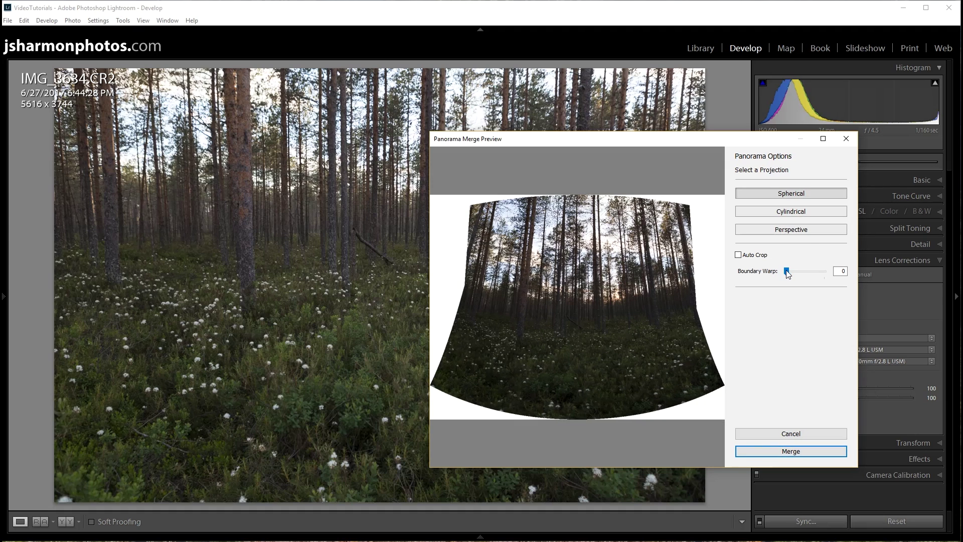
drag(788, 274, 839, 266)
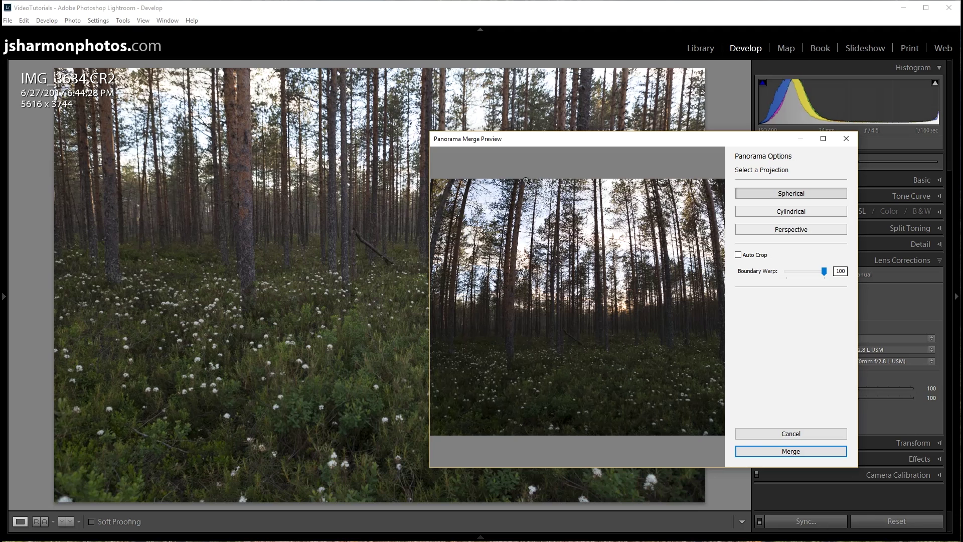
Turn on Auto Crop for the Spherical panorama merge and reduce the Boundary Warp to 28
click(811, 270)
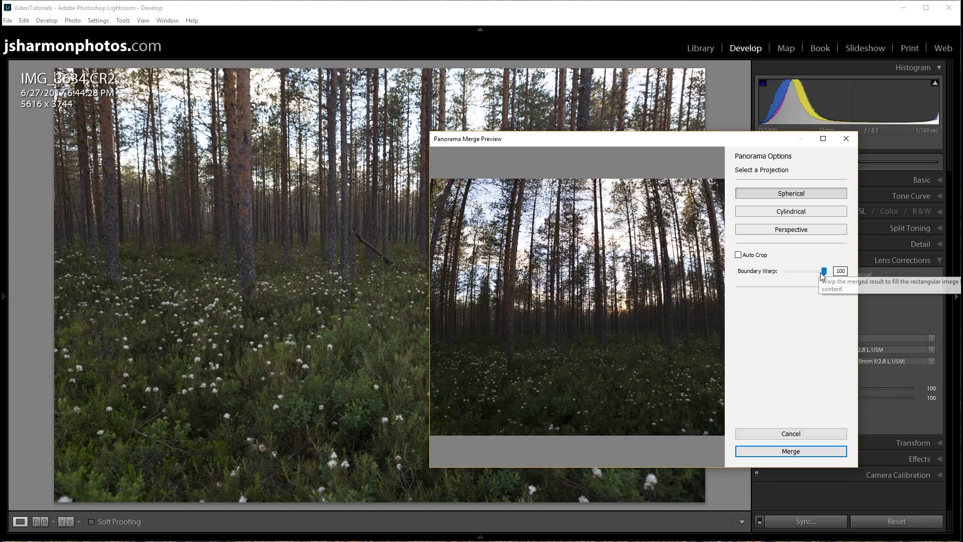
click(807, 271)
drag(807, 271, 812, 272)
click(761, 257)
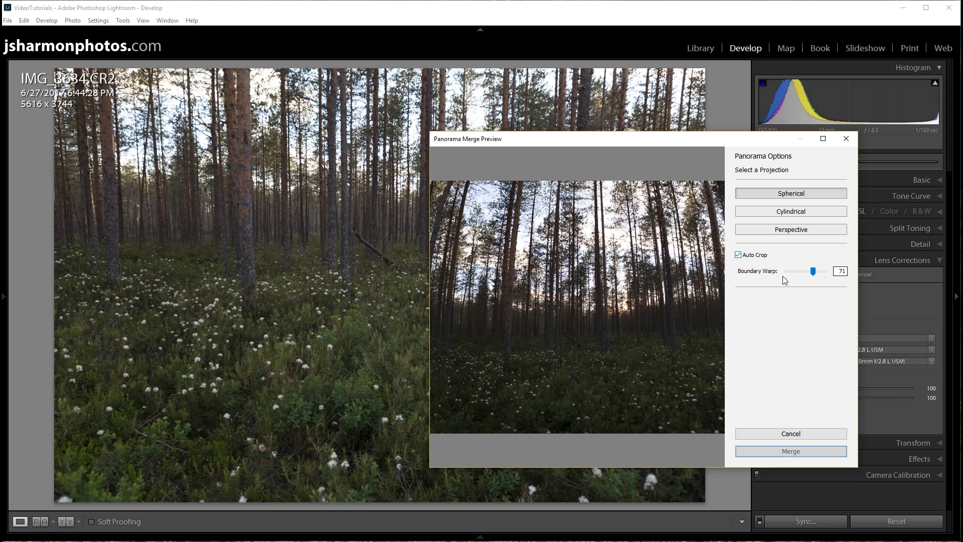
drag(812, 271, 795, 283)
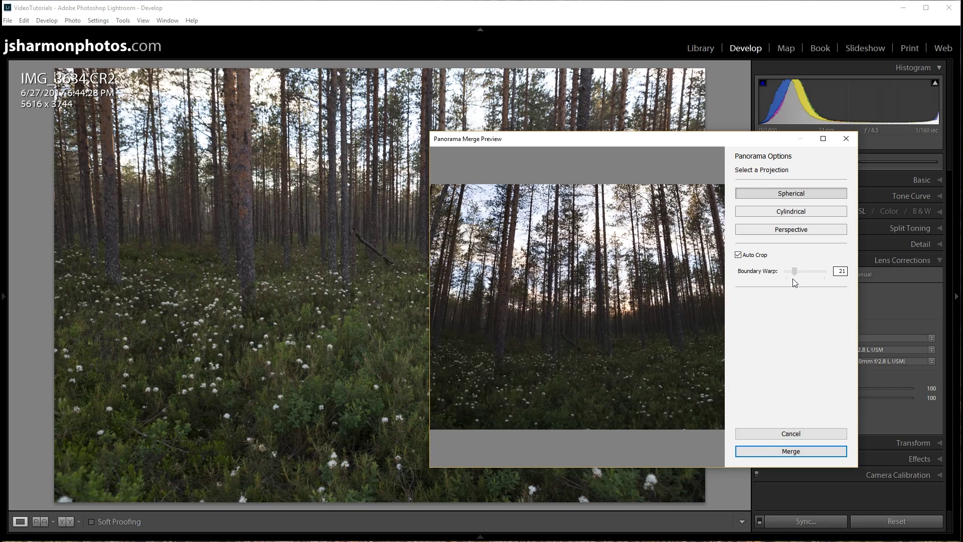
drag(795, 279, 796, 280)
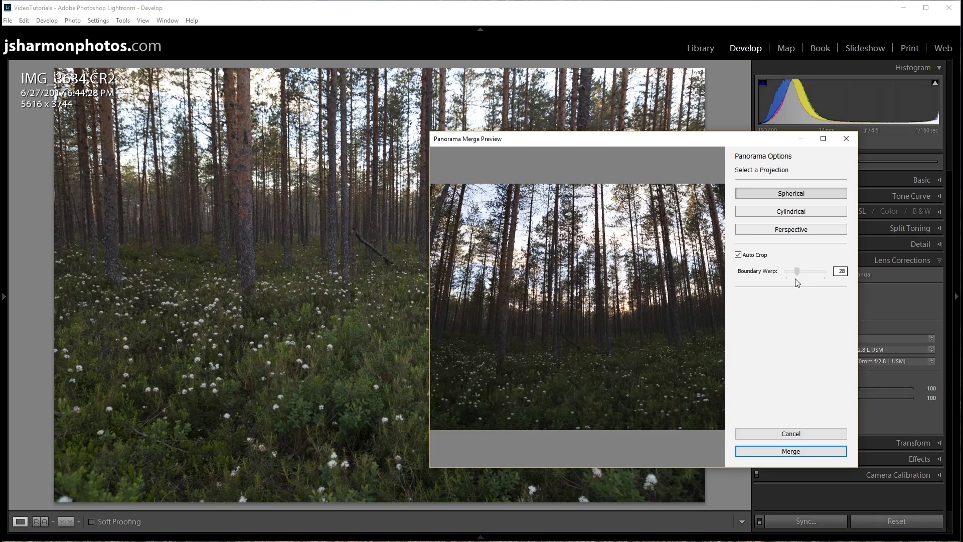
Switch the panorama to the Perspective projection, set Boundary Warp to 64, and merge the photos
click(799, 231)
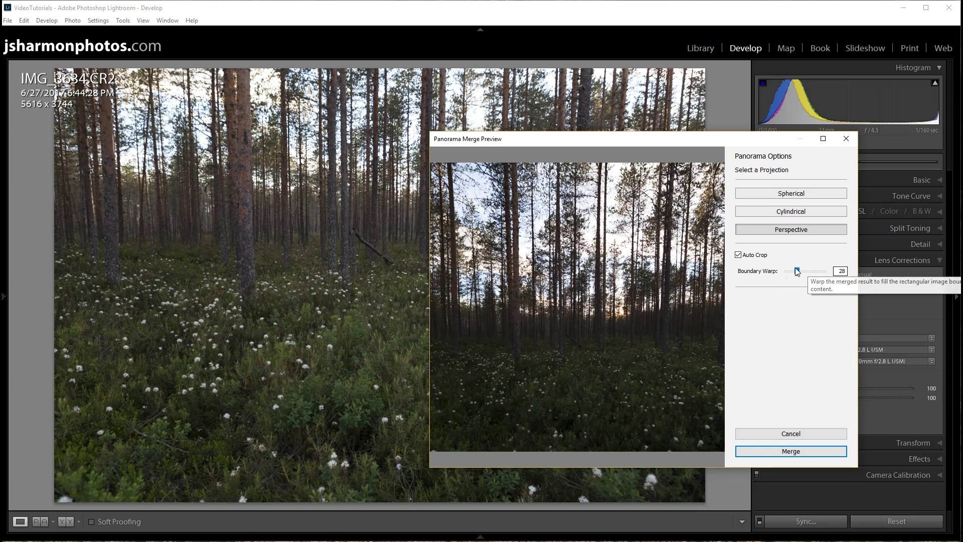
drag(797, 271, 805, 265)
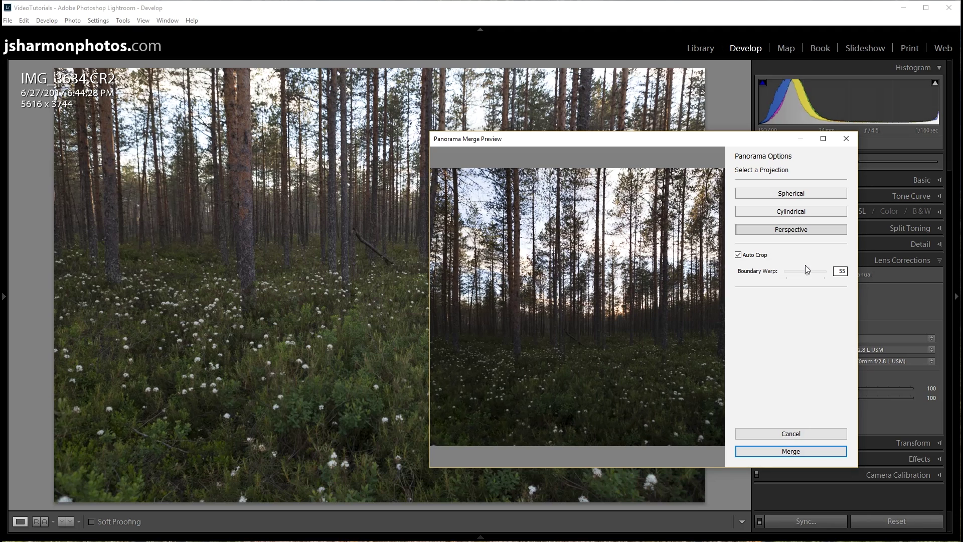
drag(805, 265, 809, 265)
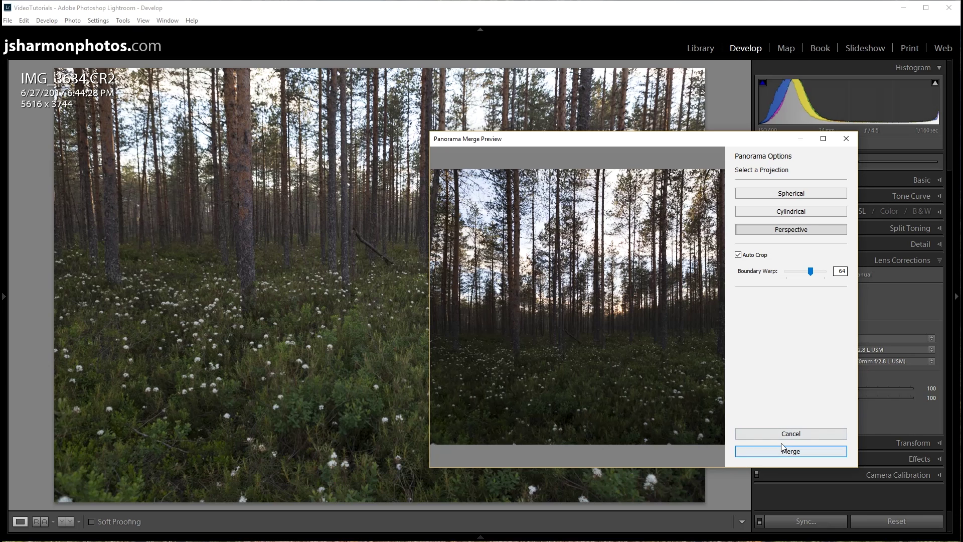
click(778, 457)
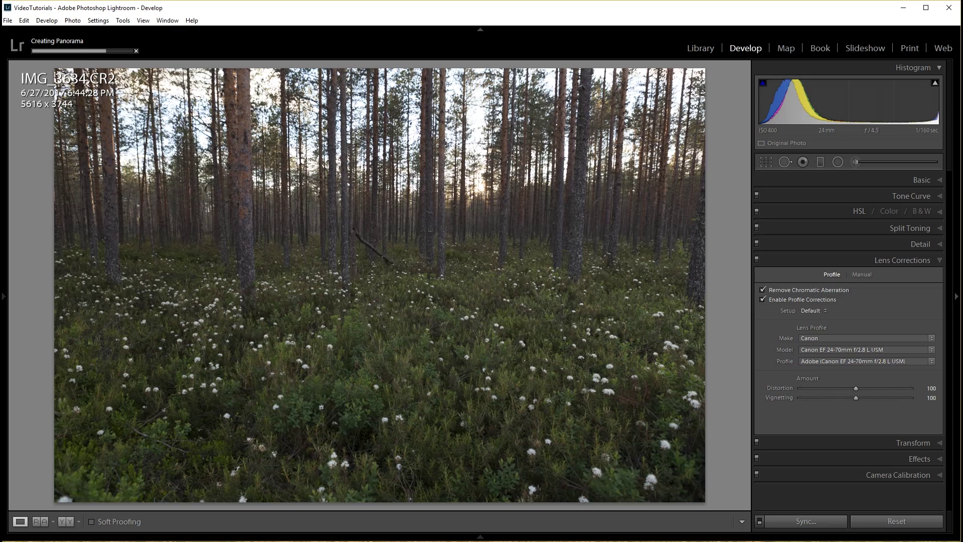
Open the merged panorama for basic adjustments and turn on the highlight and shadow clipping warnings
click(480, 536)
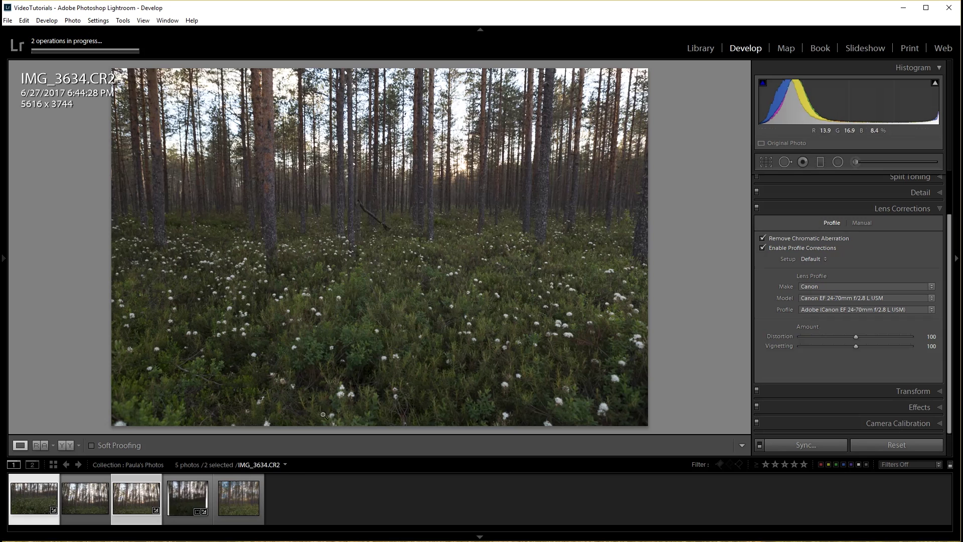
click(187, 495)
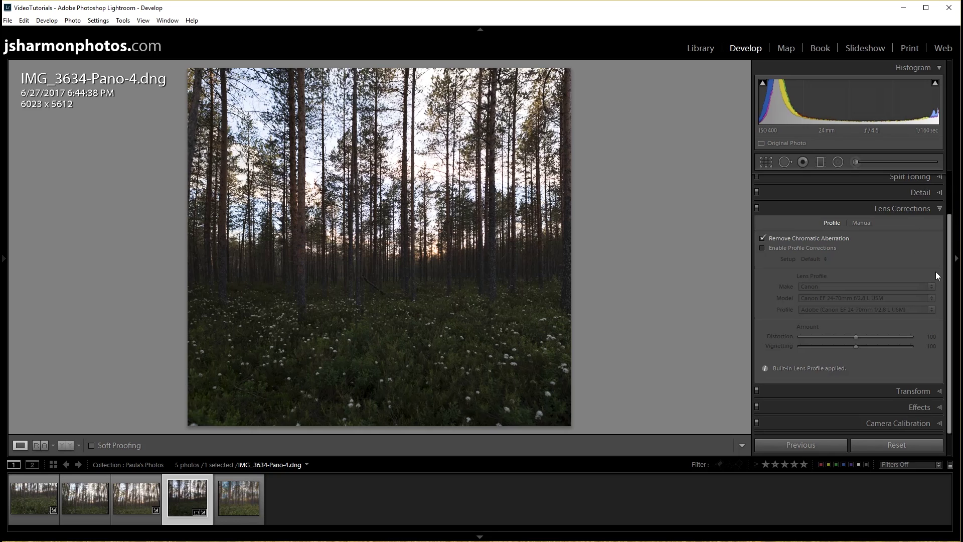
scroll(947, 173, up, 3)
click(926, 177)
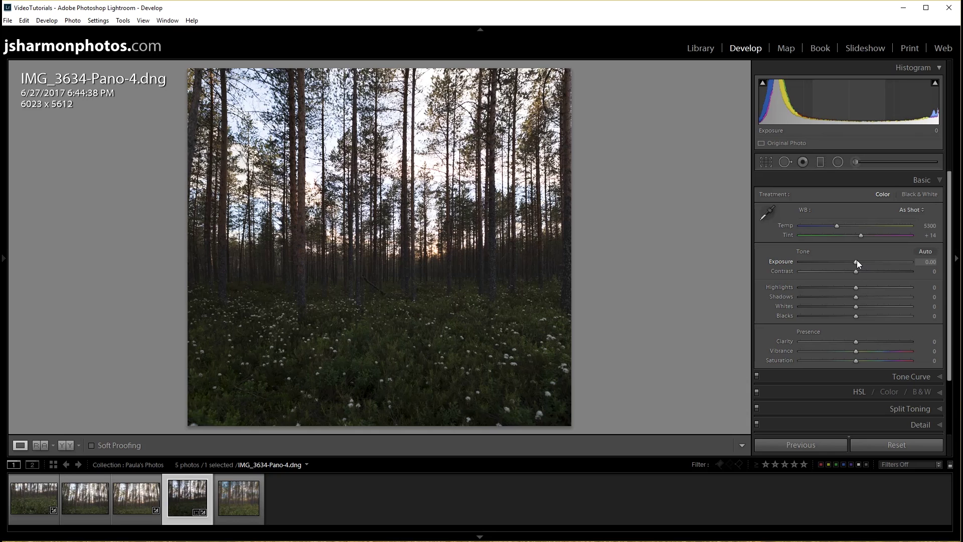
click(934, 84)
click(762, 82)
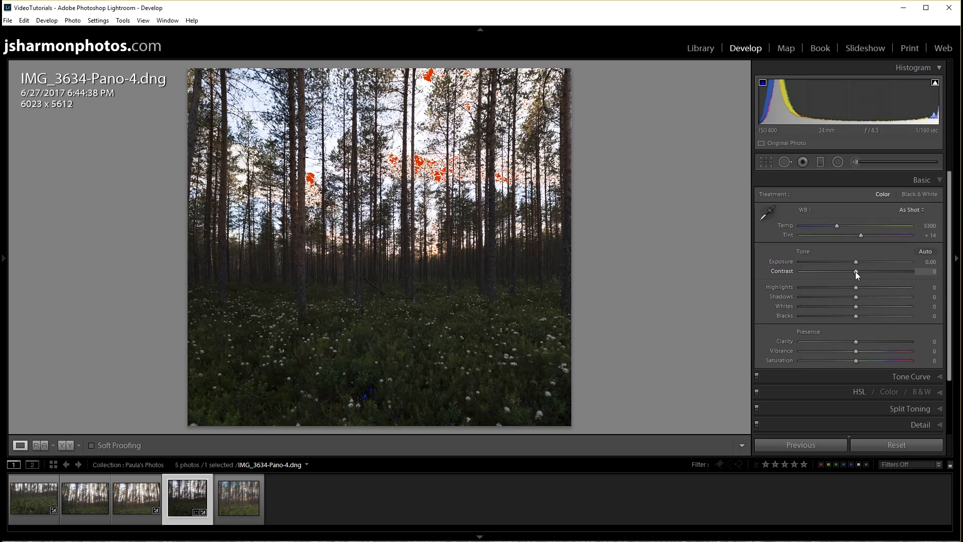
Adjust the panorama's tone to Contrast +10, Highlights -55, Whites +38 and Blacks -16
drag(856, 271, 857, 270)
drag(859, 271, 872, 279)
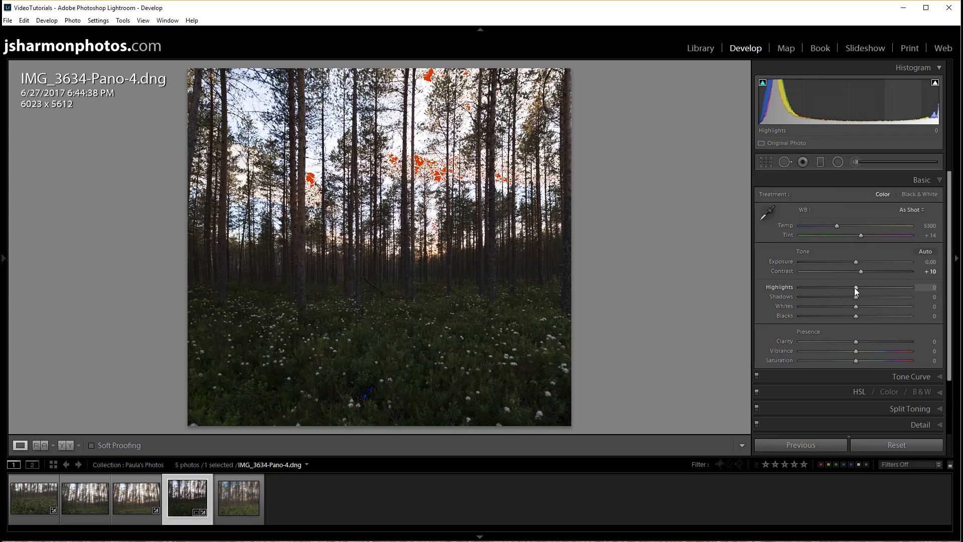
drag(856, 291, 849, 291)
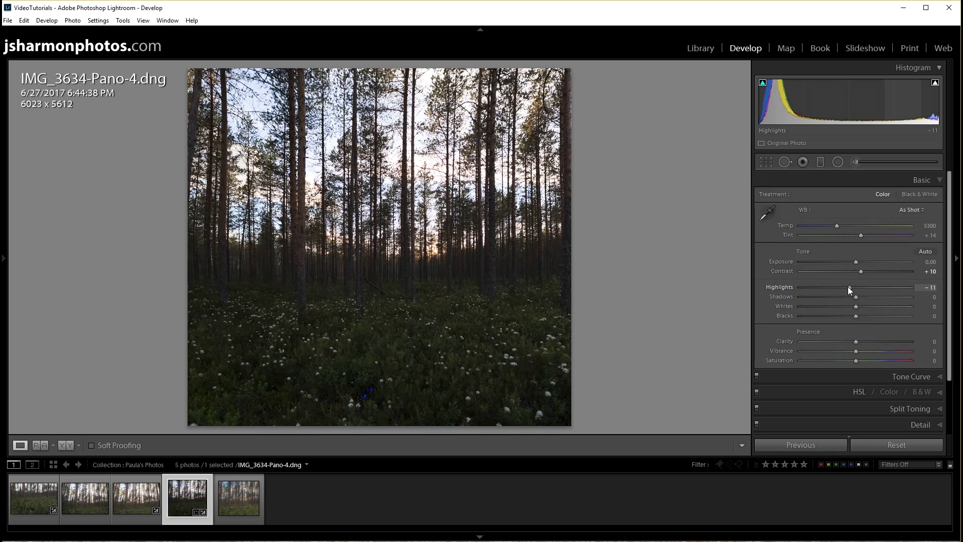
drag(849, 287, 782, 285)
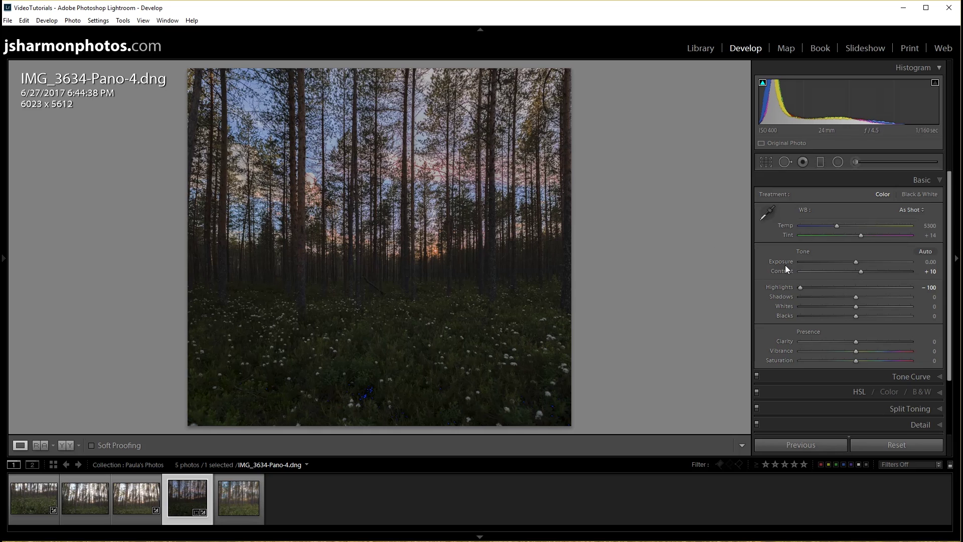
drag(801, 287, 825, 286)
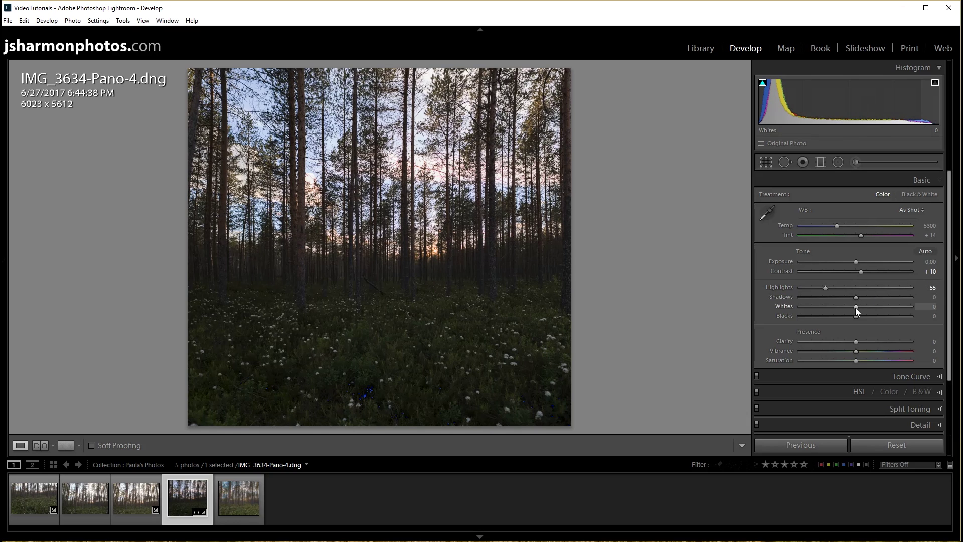
drag(857, 308, 877, 298)
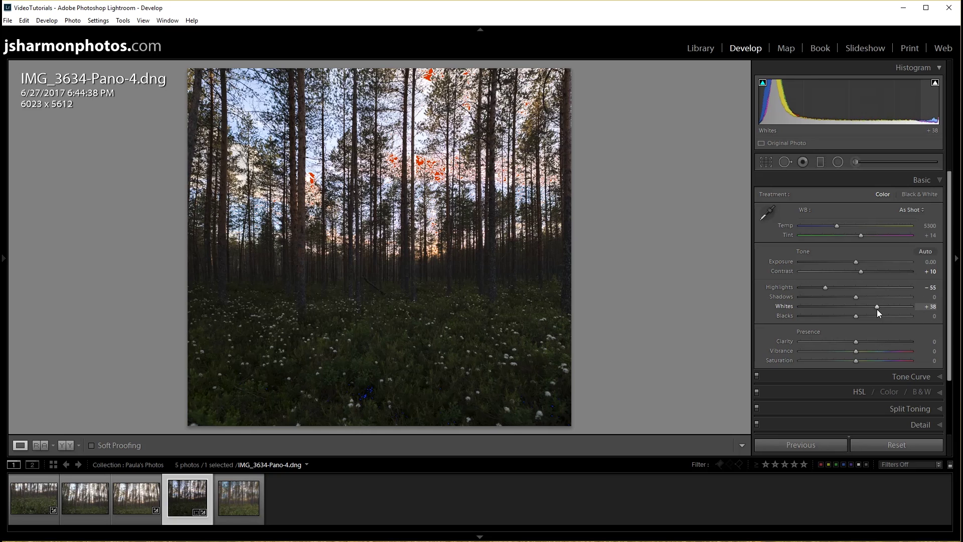
mouse_move(855, 316)
mouse_down()
mouse_move(814, 314)
mouse_move(847, 312)
mouse_up()
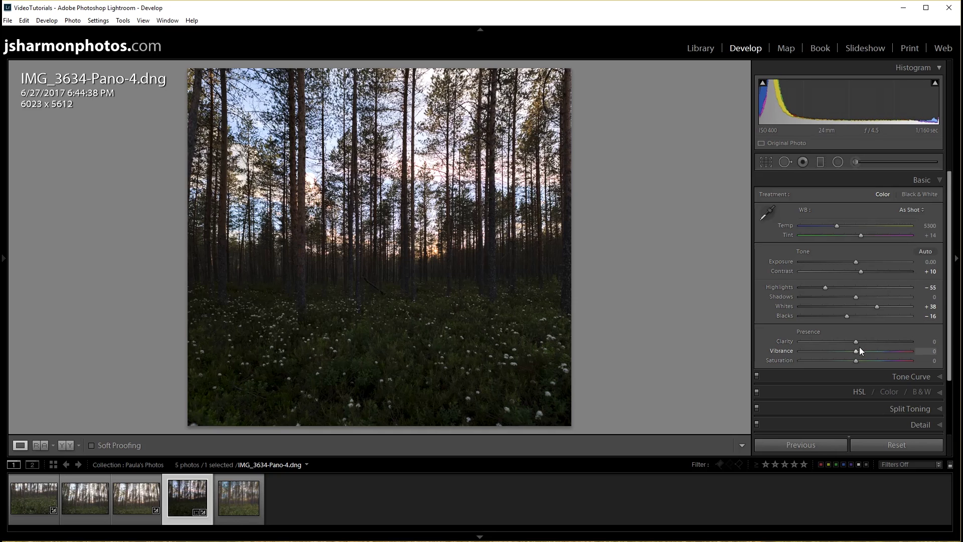
Try strong Clarity values on the panorama, then set Clarity to +14 and Saturation to +28
drag(860, 340, 945, 346)
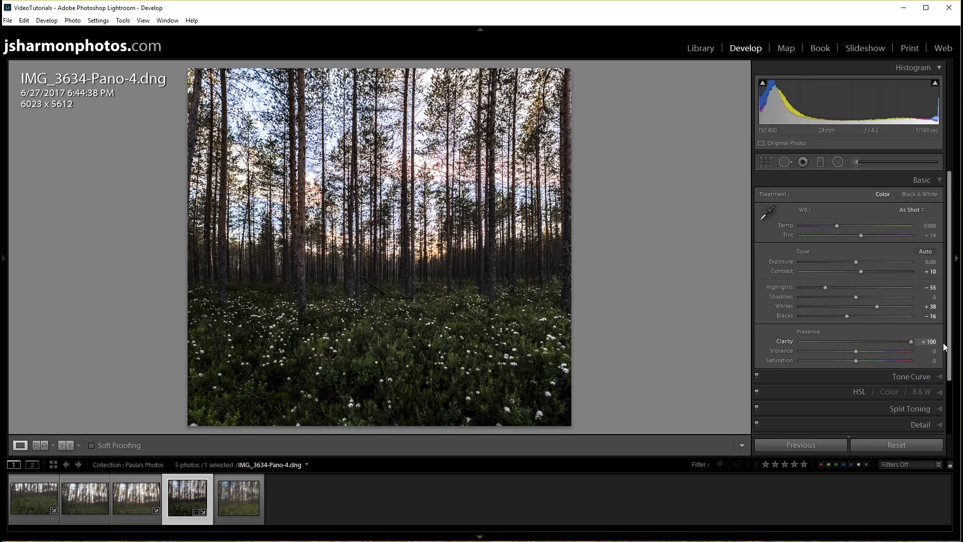
drag(912, 345, 883, 348)
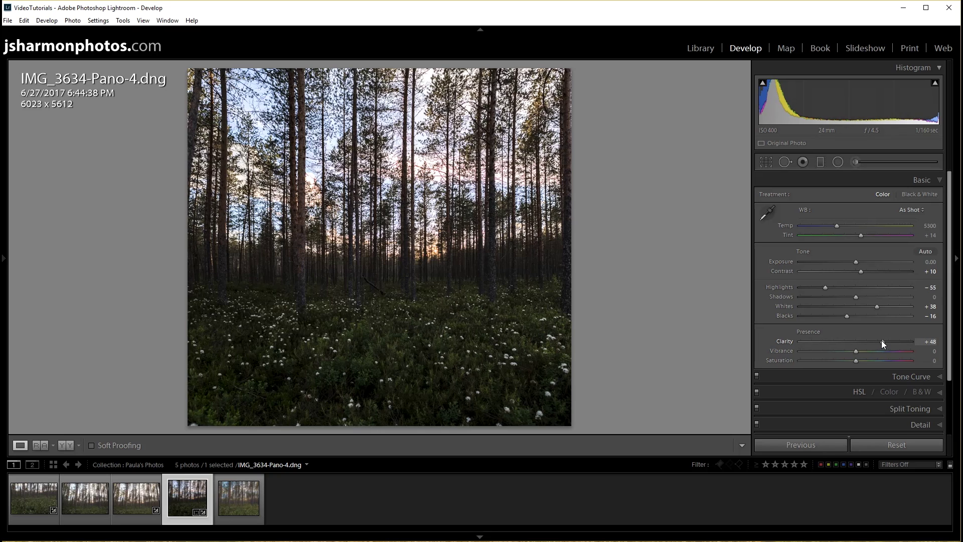
drag(882, 341, 865, 344)
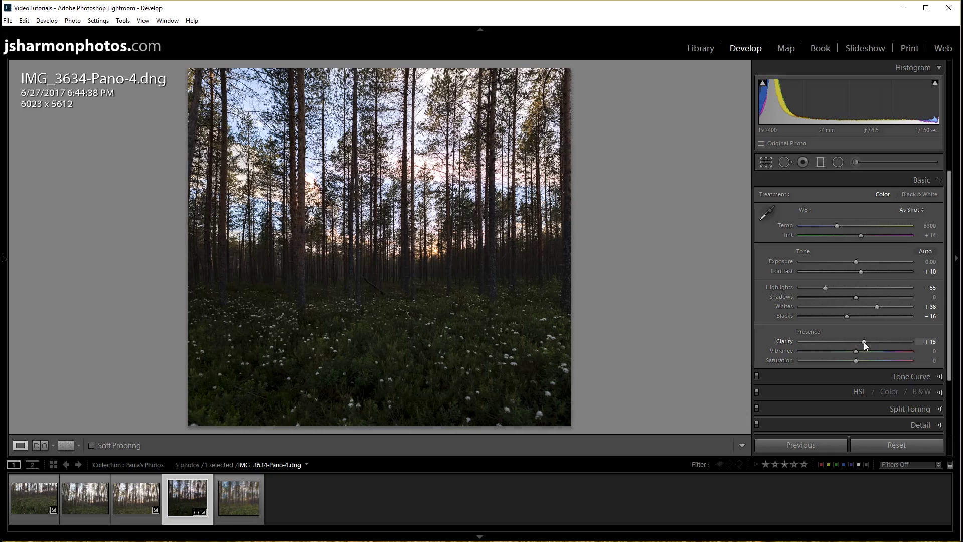
double_click(864, 342)
mouse_move(854, 344)
mouse_down()
mouse_move(873, 340)
mouse_move(863, 341)
mouse_up()
mouse_move(869, 359)
mouse_down()
mouse_move(877, 358)
mouse_move(857, 357)
mouse_move(871, 356)
mouse_up()
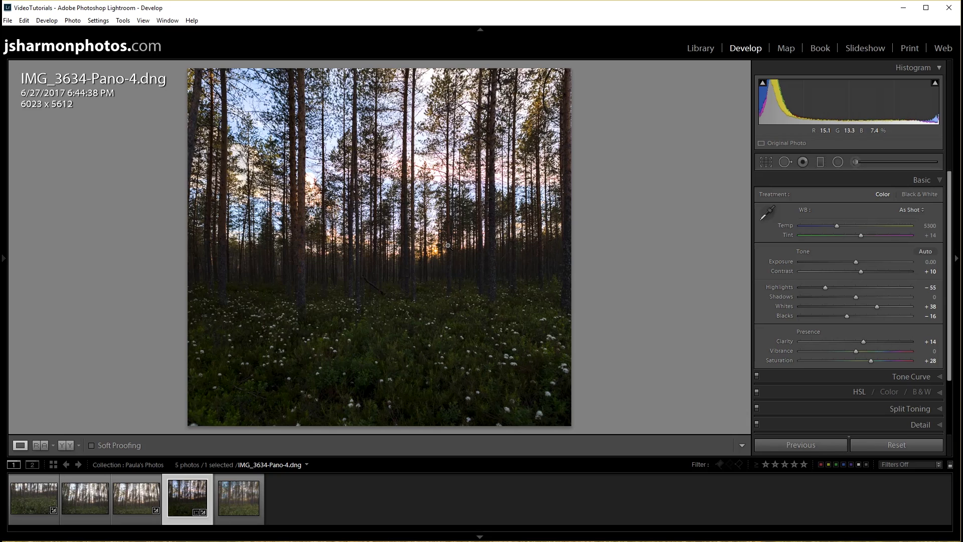
Sample the orange fringe color along the tree branches against the bright sky with the manual Defringe eyedropper
click(435, 168)
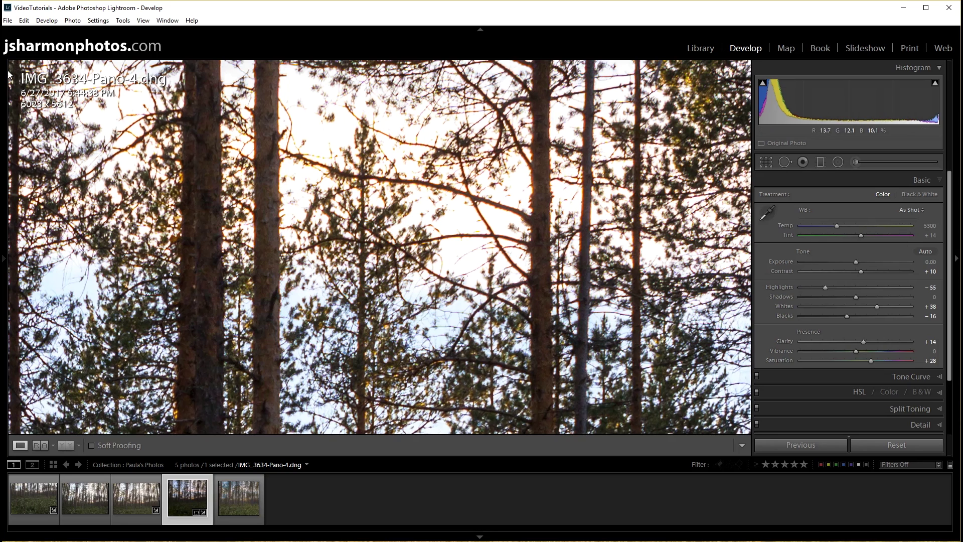
mouse_move(4, 75)
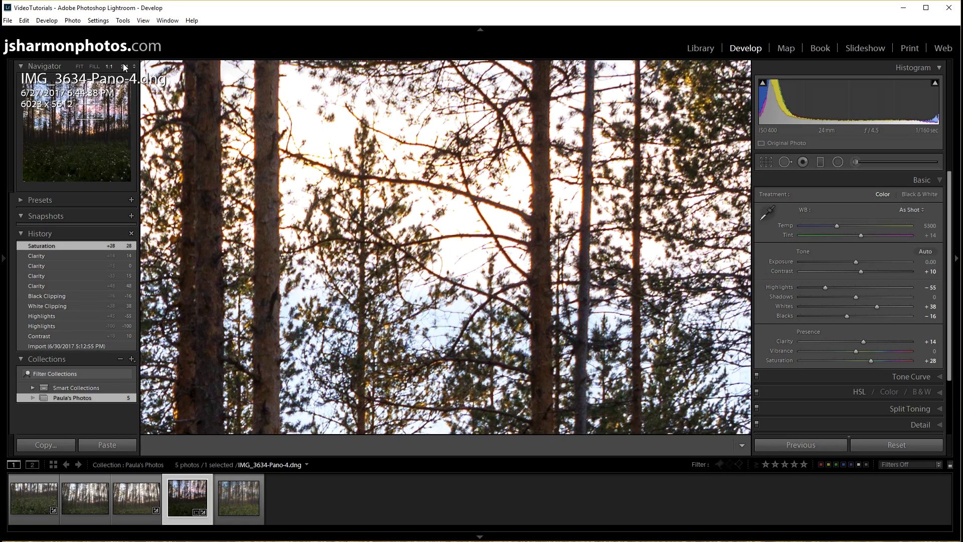
click(125, 67)
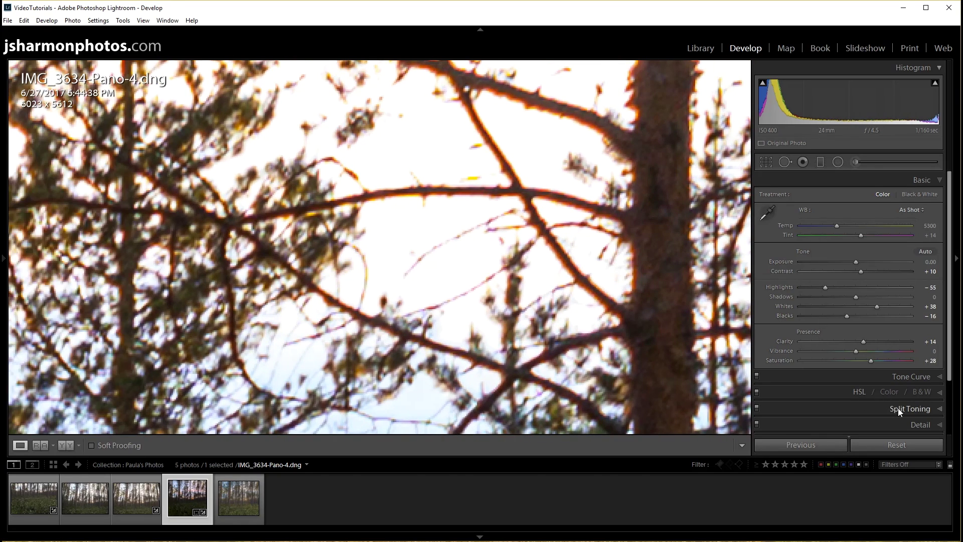
scroll(910, 392, down, 2)
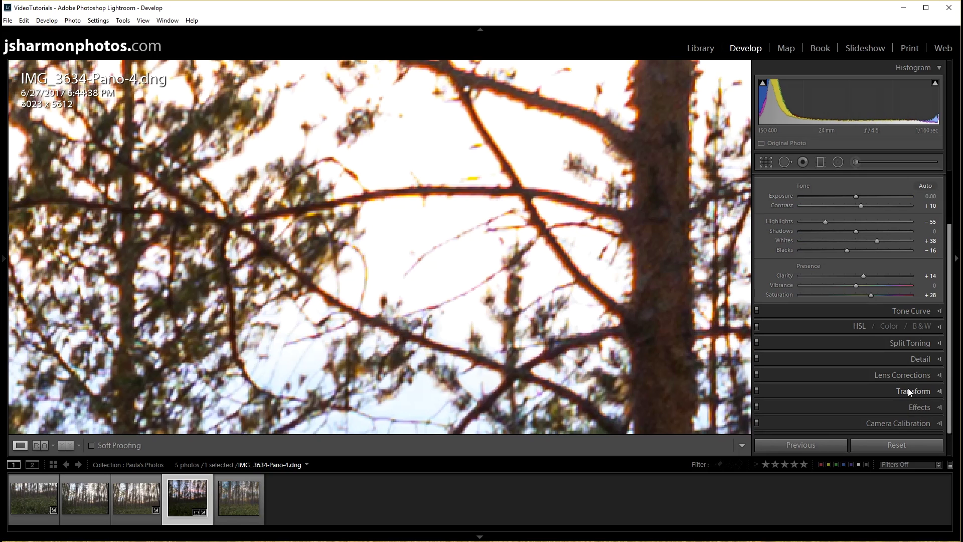
click(907, 374)
click(859, 224)
click(766, 279)
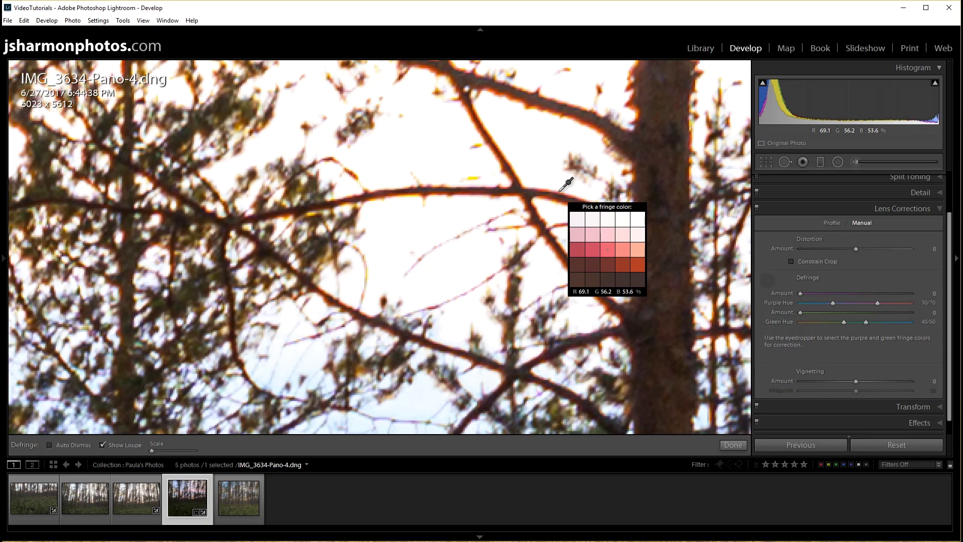
click(559, 193)
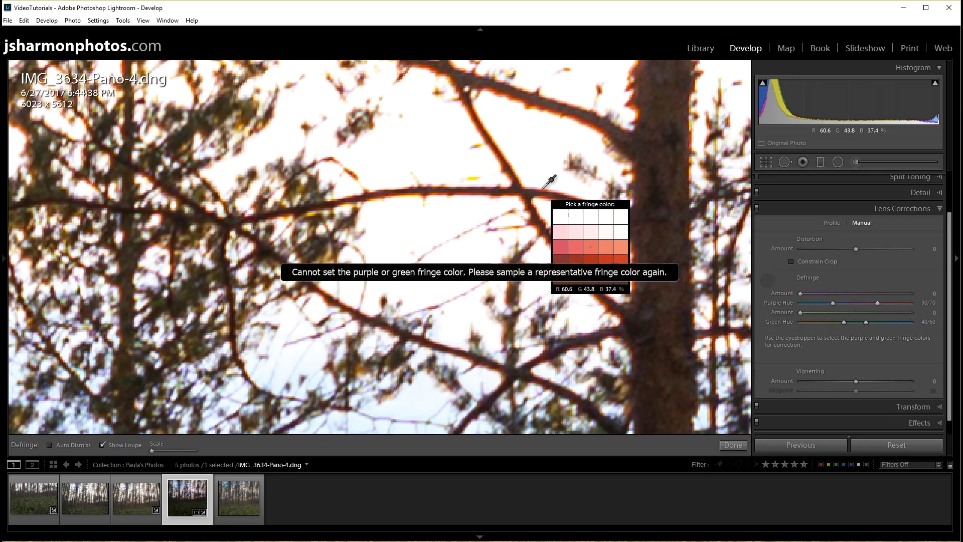
click(496, 152)
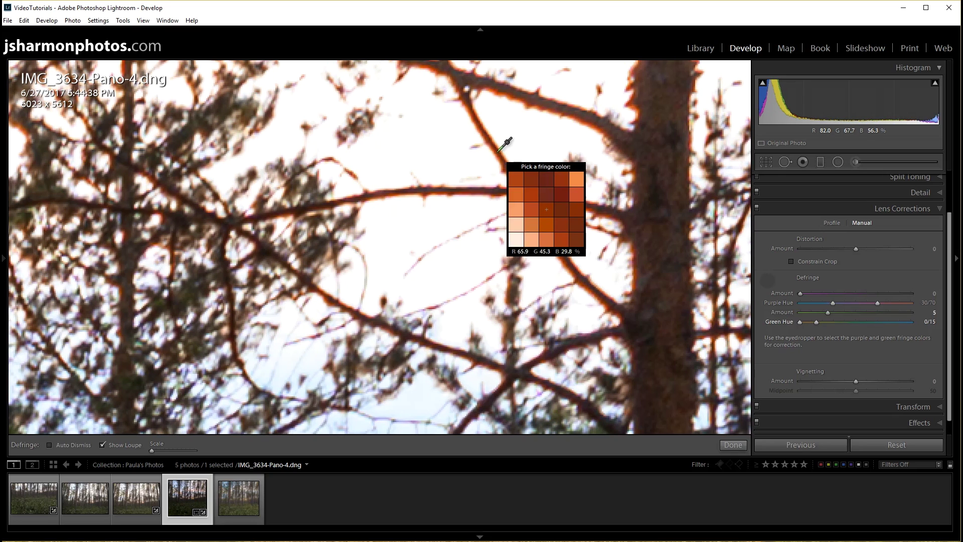
click(499, 93)
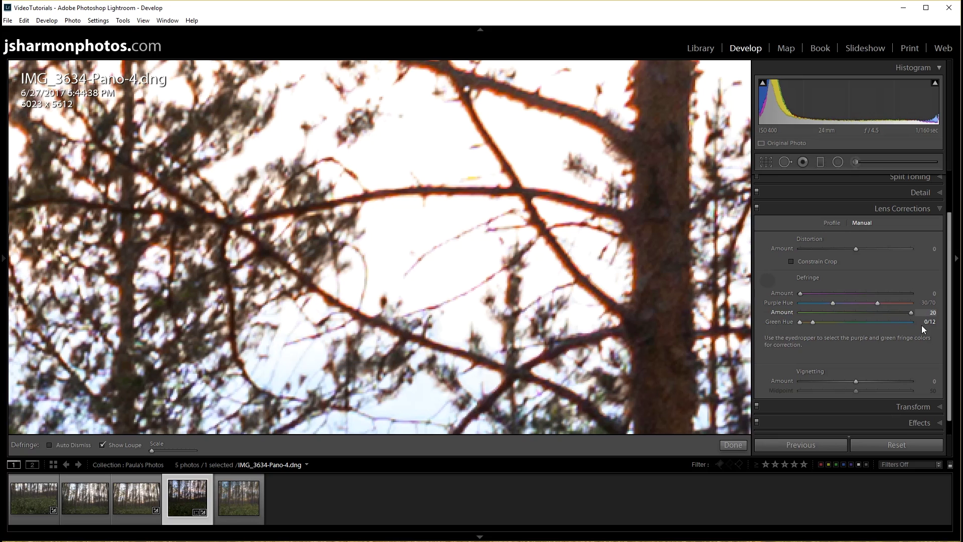
Finish sampling fringe colors and set the Defringe amount for the green hue to 2
drag(944, 330, 864, 330)
drag(801, 339, 940, 353)
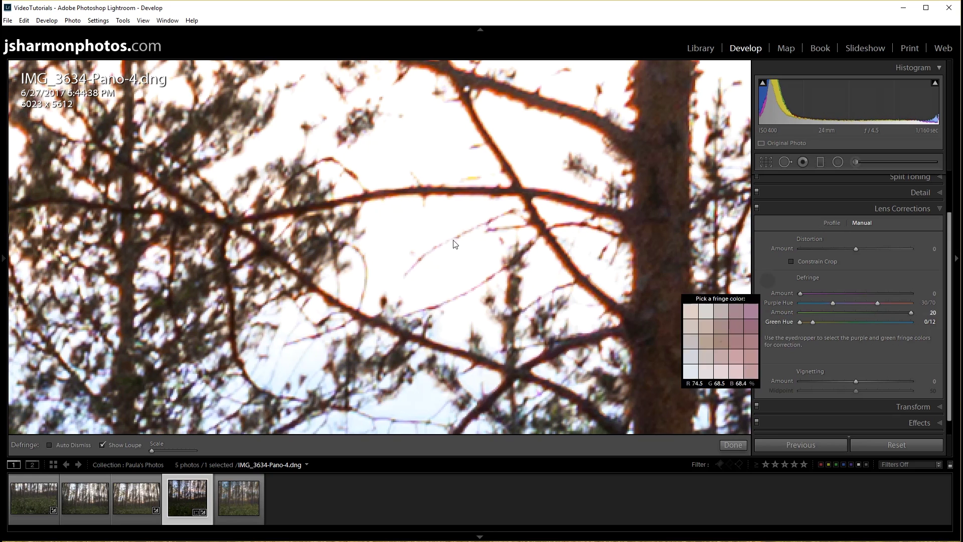
click(776, 279)
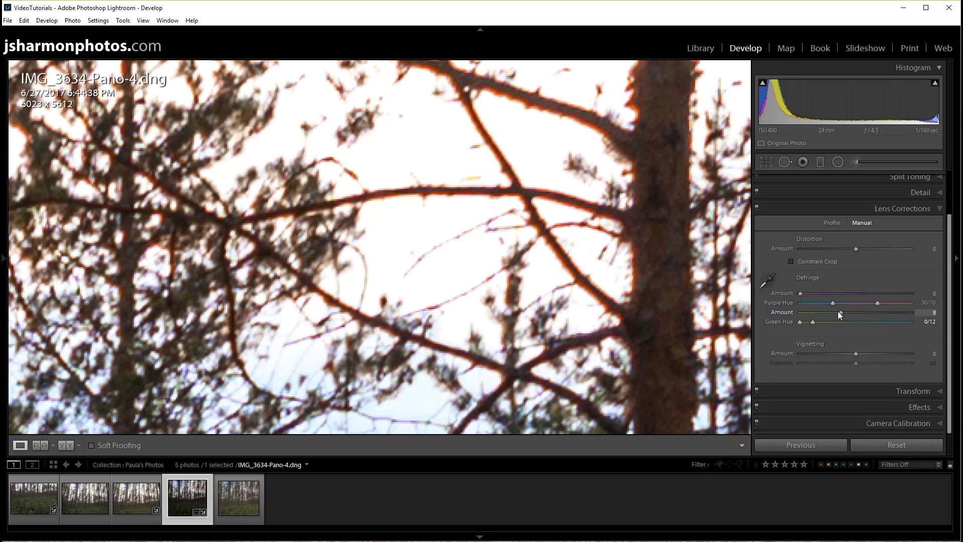
drag(923, 314, 794, 311)
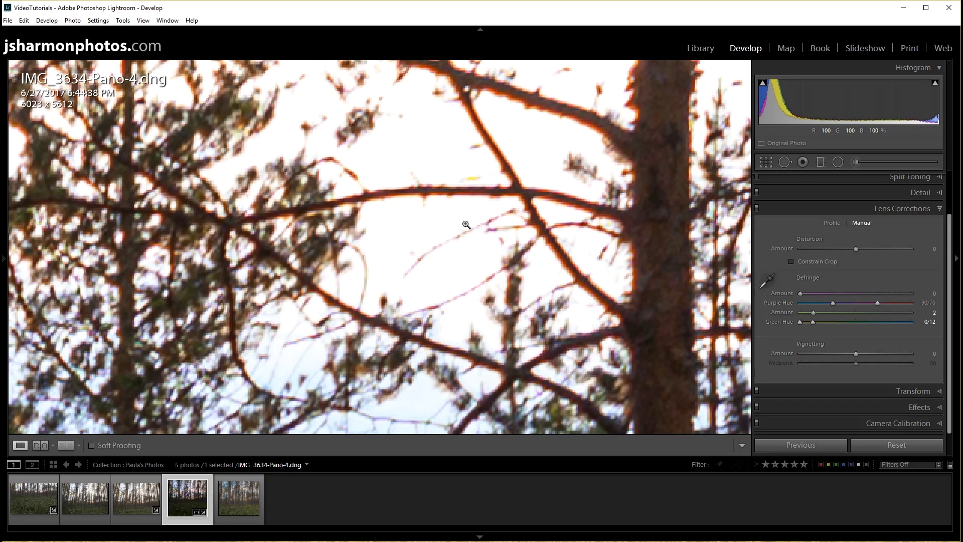
click(442, 209)
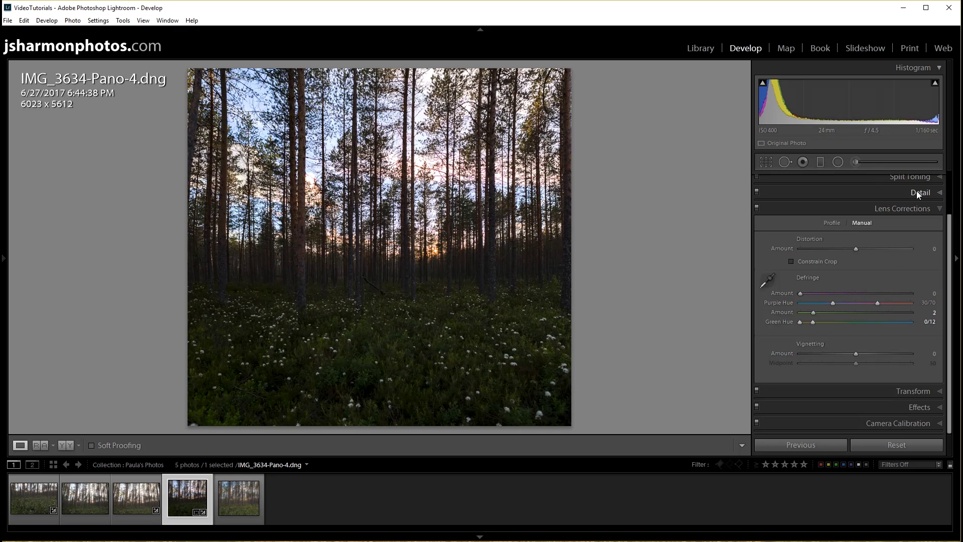
scroll(908, 213, up, 2)
scroll(907, 189, up, 4)
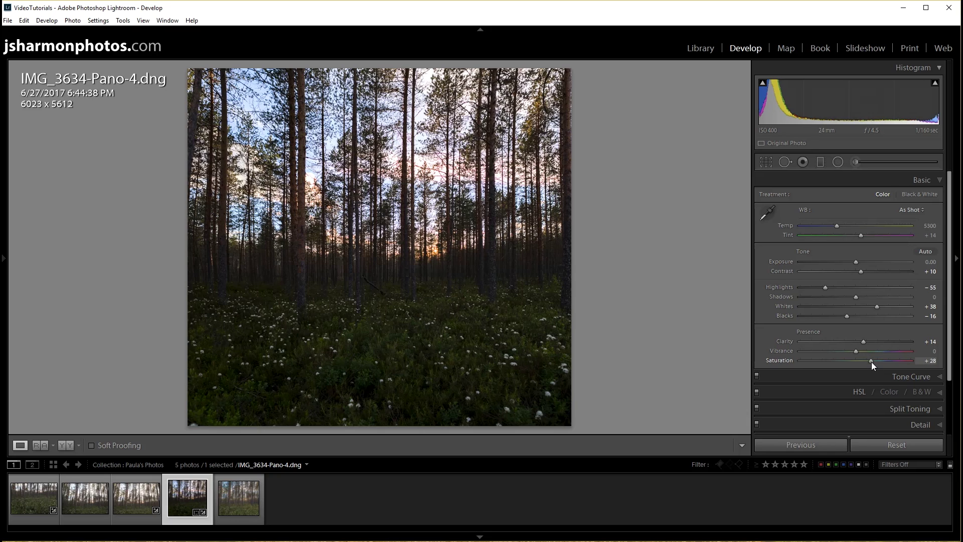
Lower the panorama's Saturation to +17 and compare the before and after versions of the image
drag(862, 362, 861, 360)
key(backslash)
key(backslash)
key(backslash)
key(backslash)
key(backslash)
key(backslash)
key(backslash)
key(backslash)
key(backslash)
key(backslash)
key(backslash)
key(backslash)
key(backslash)
key(backslash)
key(backslash)
key(backslash)
Try an extreme blue Saturation in the HSL adjustments, then set blue Saturation to +12 and blue Luminance to -6
scroll(903, 361, down, 1)
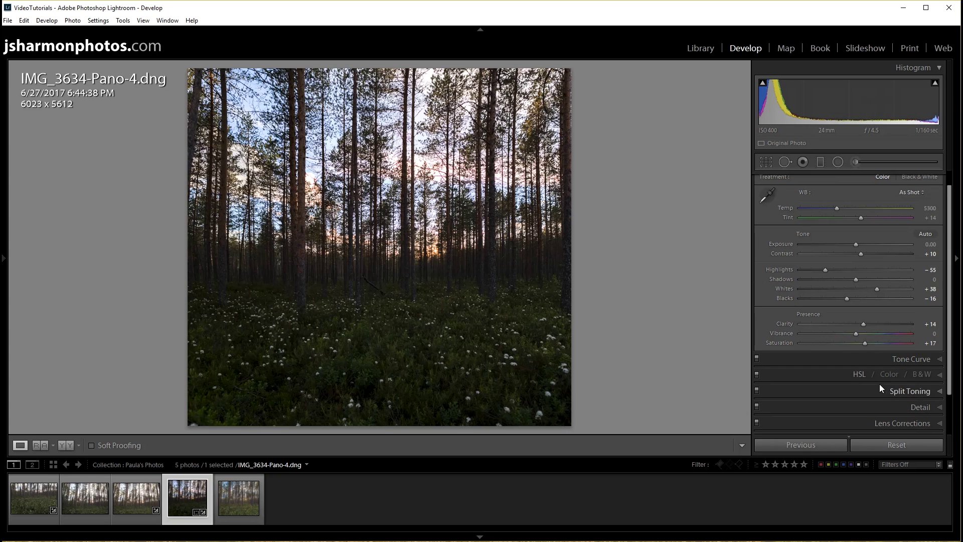
click(855, 377)
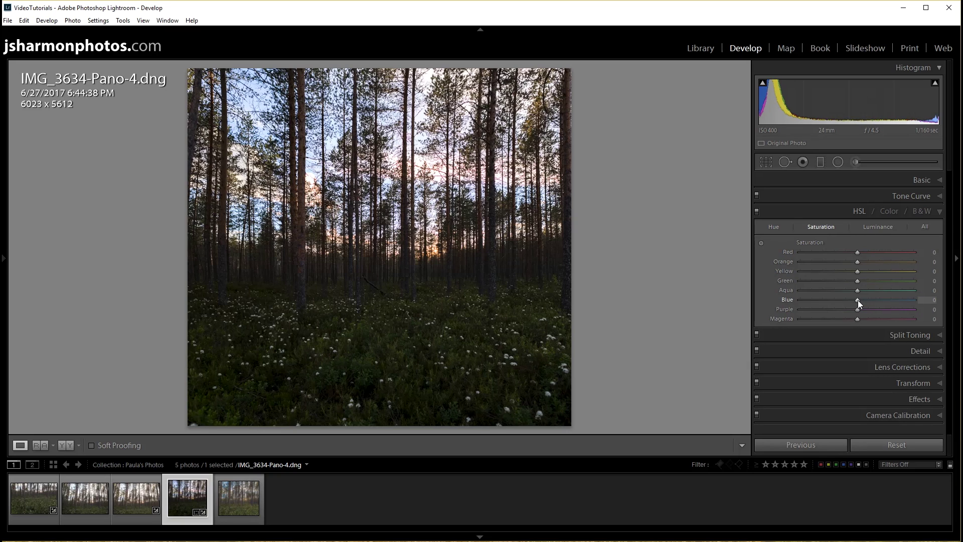
drag(859, 300, 914, 299)
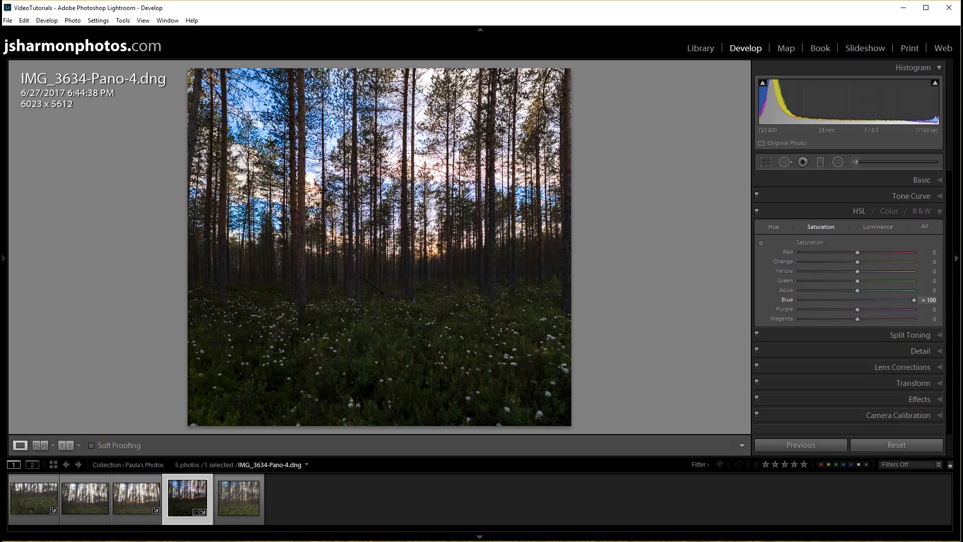
drag(910, 315, 953, 321)
drag(913, 299, 878, 303)
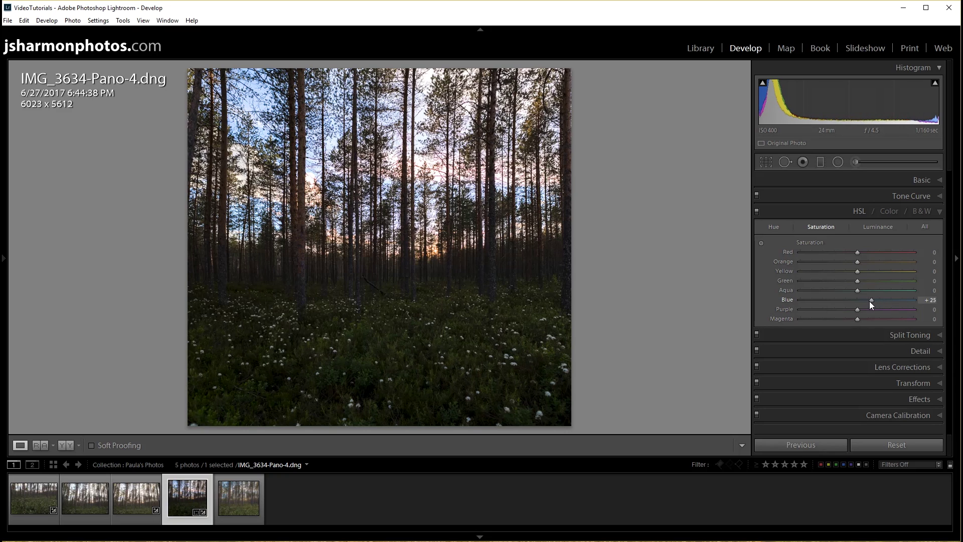
drag(868, 301, 863, 302)
click(866, 225)
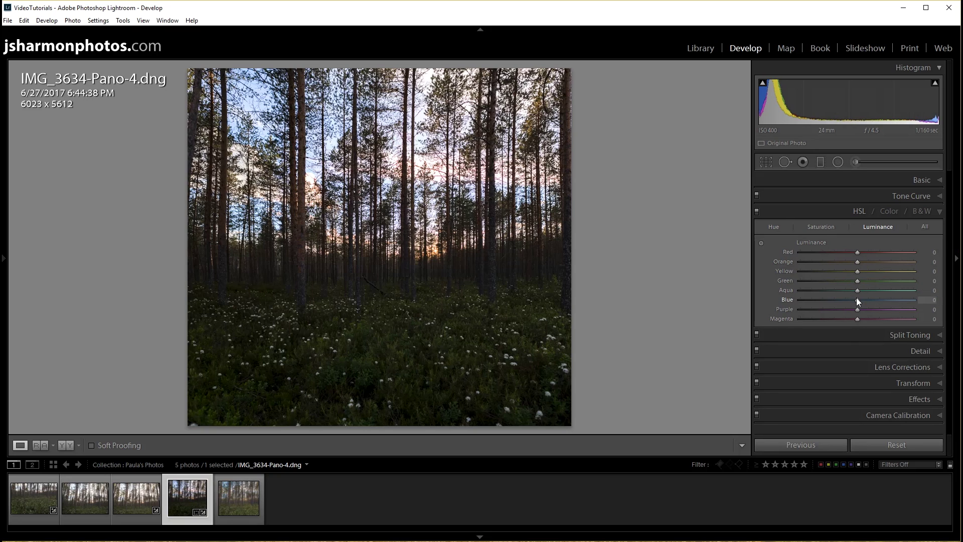
mouse_move(857, 298)
mouse_down()
mouse_move(924, 298)
mouse_move(841, 299)
mouse_move(869, 301)
mouse_move(844, 301)
mouse_move(853, 309)
mouse_up()
Set the HSL yellow Saturation to +68 and the orange Saturation to +25
click(827, 226)
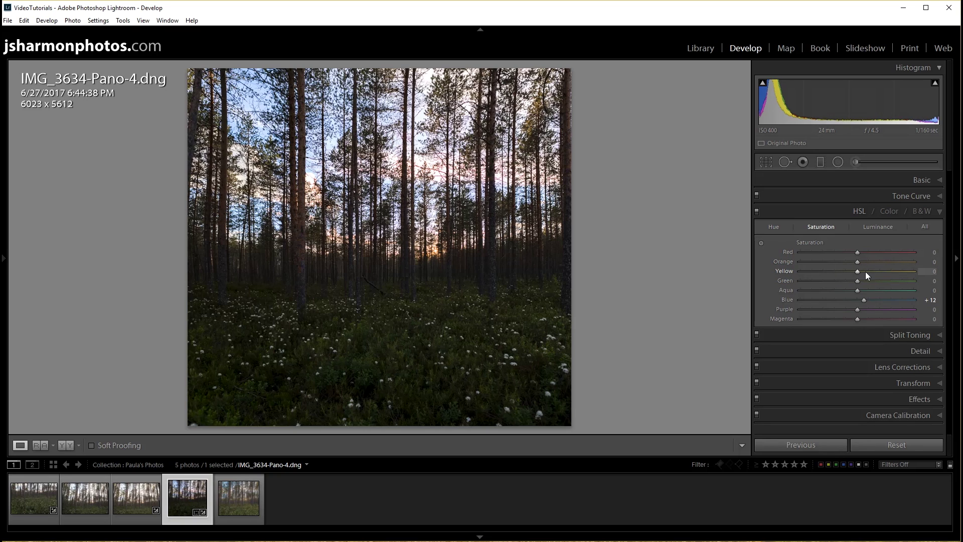
mouse_move(858, 273)
mouse_down()
mouse_move(874, 274)
mouse_move(838, 270)
mouse_move(853, 272)
mouse_up()
mouse_move(947, 286)
mouse_down()
mouse_move(791, 278)
mouse_move(959, 282)
mouse_up()
drag(915, 270, 888, 278)
drag(857, 261, 879, 265)
mouse_move(943, 263)
mouse_down()
mouse_move(865, 263)
mouse_move(956, 268)
mouse_up()
Copy the settings of the Saturation history step preceding the HSL changes to the Before state
key(backslash)
mouse_move(7, 314)
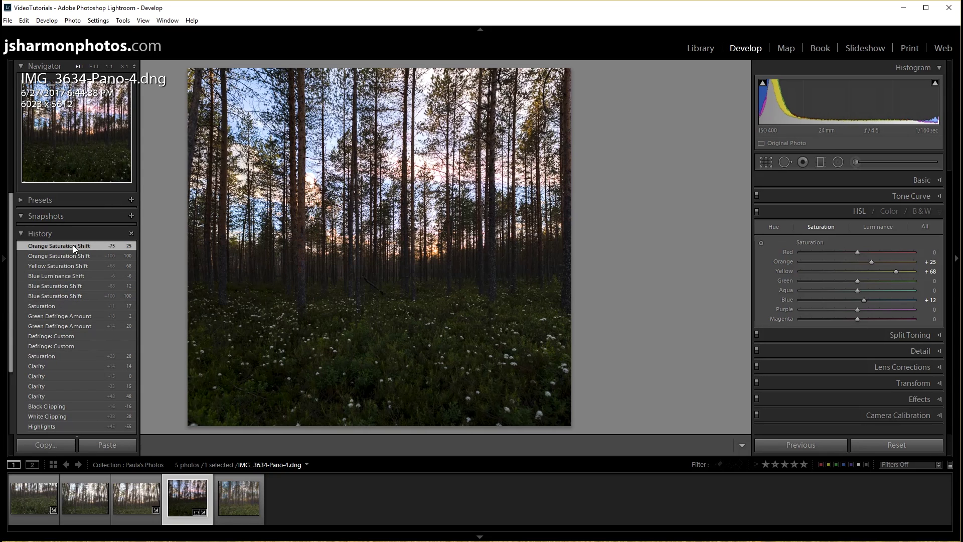
right_click(58, 306)
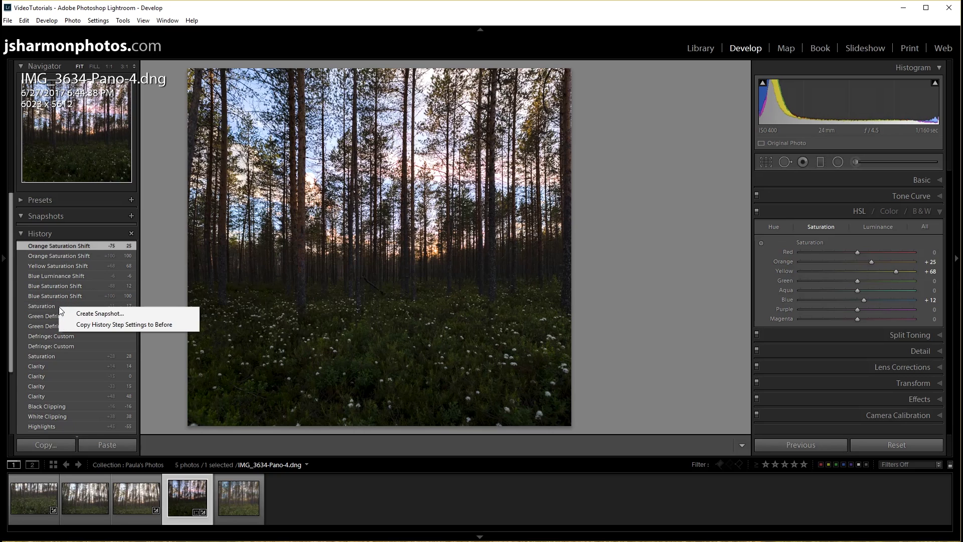
click(107, 324)
Compare the before and after versions repeatedly to examine the effect of the HSL color changes
key(backslash)
key(backslash)
key(backslash)
key(backslash)
key(backslash)
key(backslash)
key(backslash)
key(backslash)
key(backslash)
key(backslash)
key(backslash)
key(backslash)
key(backslash)
key(backslash)
key(backslash)
key(backslash)
key(backslash)
key(backslash)
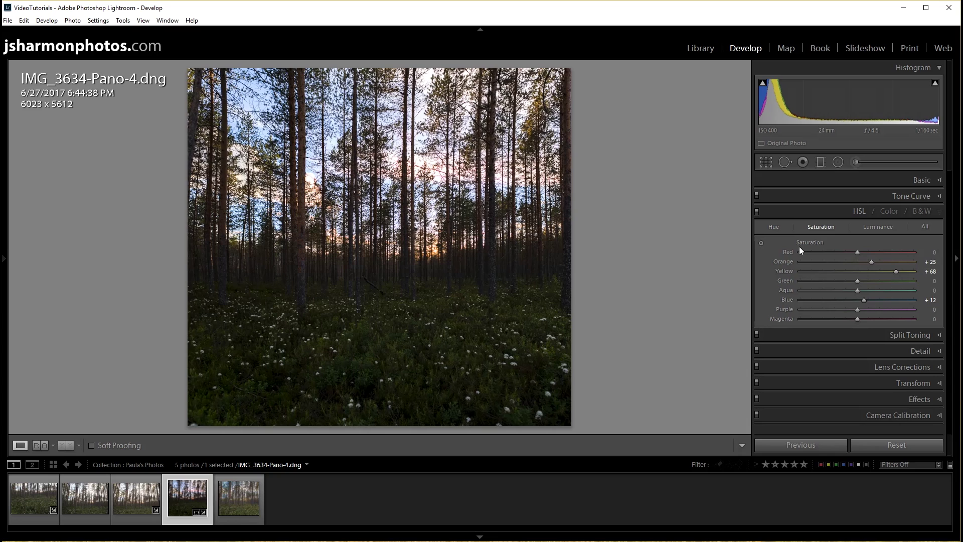
Try an orange Luminance of +55, settle on a slightly raised value, and readjust the orange Saturation
click(871, 228)
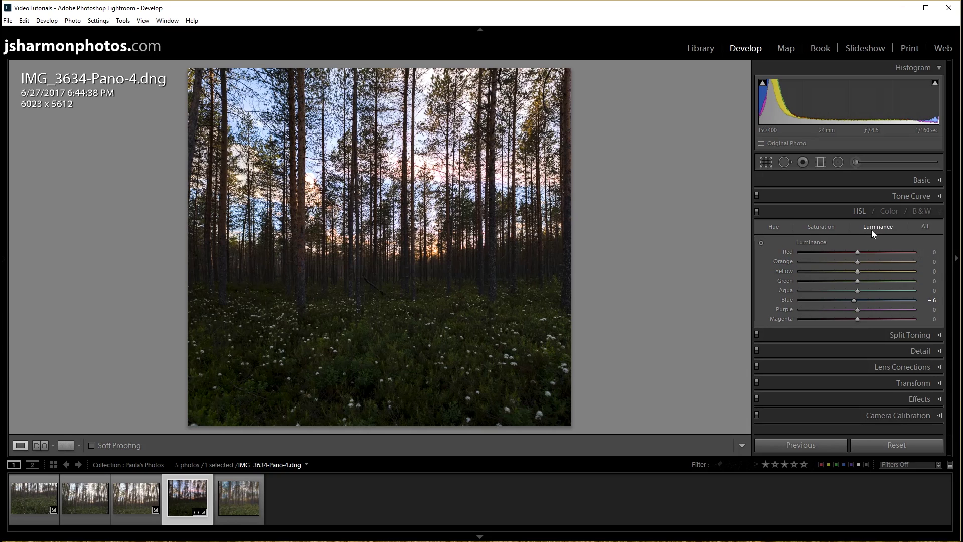
drag(857, 261, 885, 260)
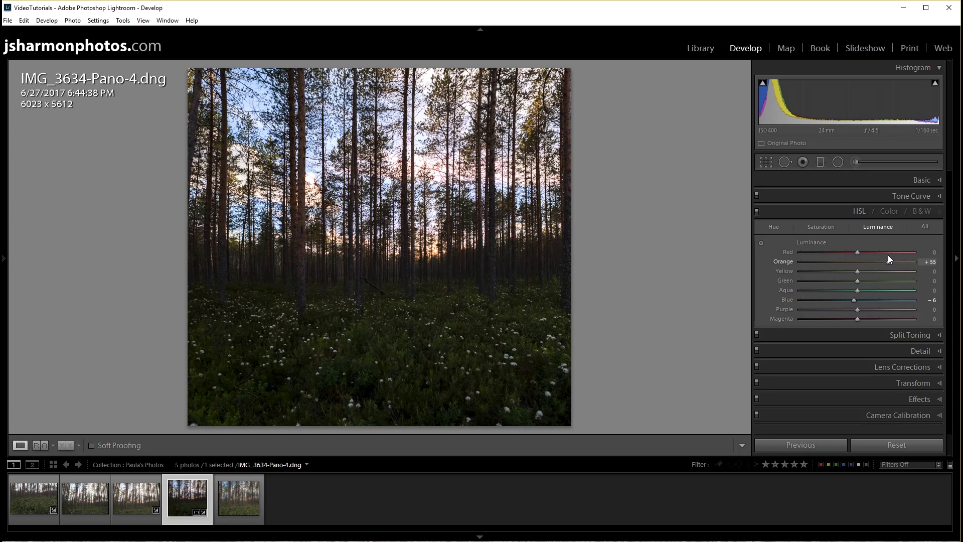
drag(871, 262, 867, 262)
click(822, 226)
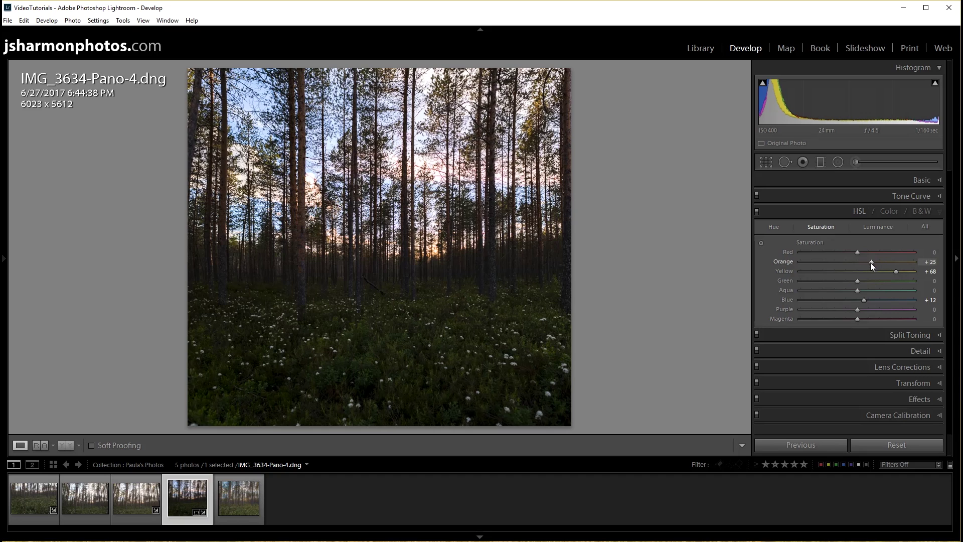
drag(898, 264, 879, 263)
Examine the detail of the orange-lit tree trunk up close, then return to the full image and the Basic settings
click(913, 349)
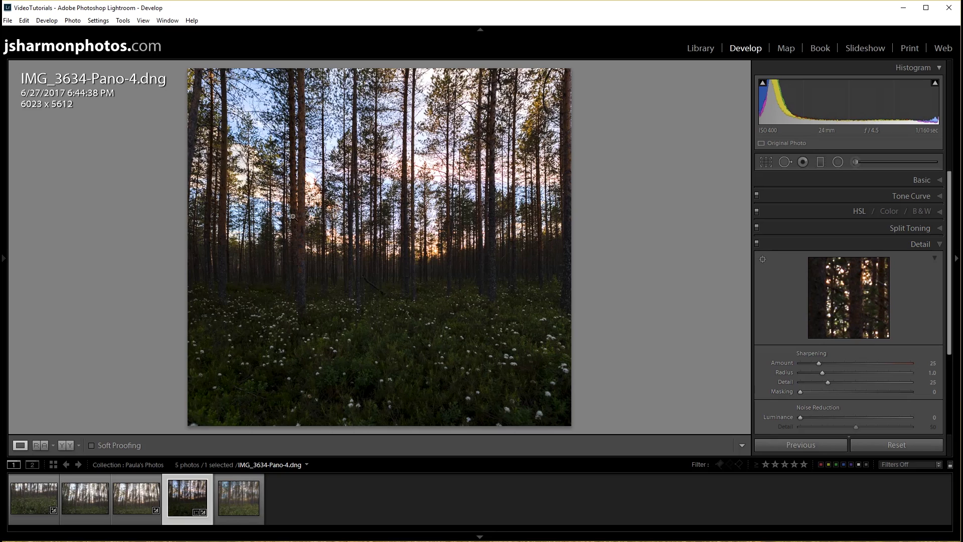
click(302, 186)
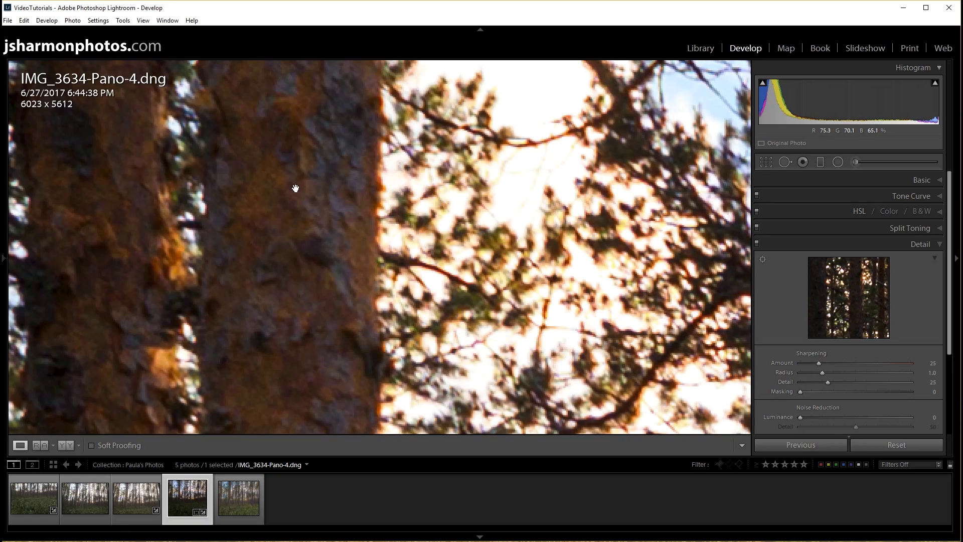
click(297, 192)
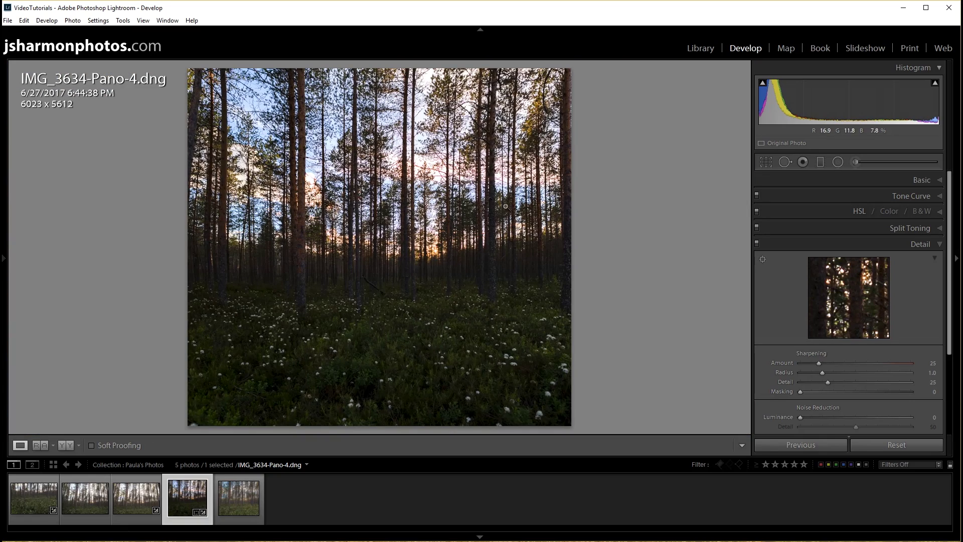
click(917, 180)
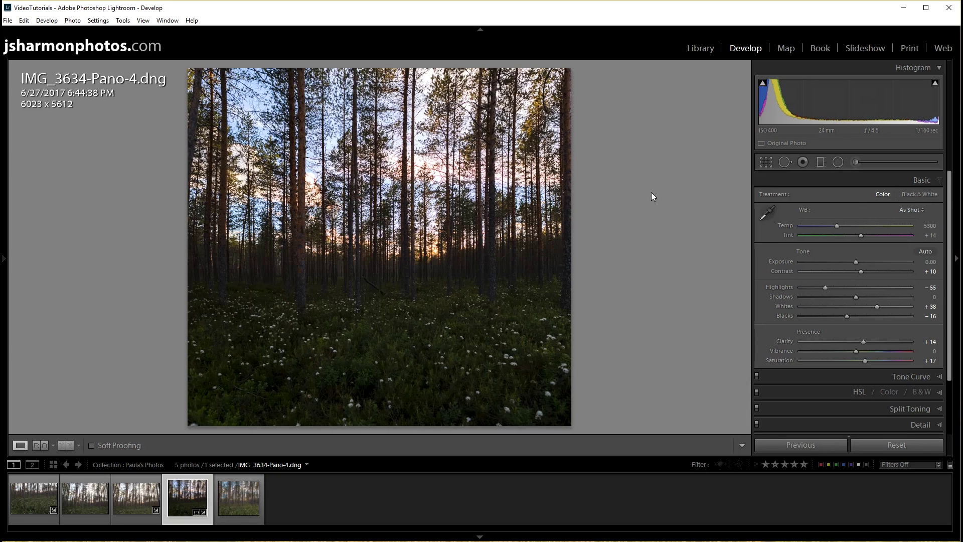
Add a level graduated filter over the forest floor and tighten its transition zone around the line where the trees meet the ground
click(821, 161)
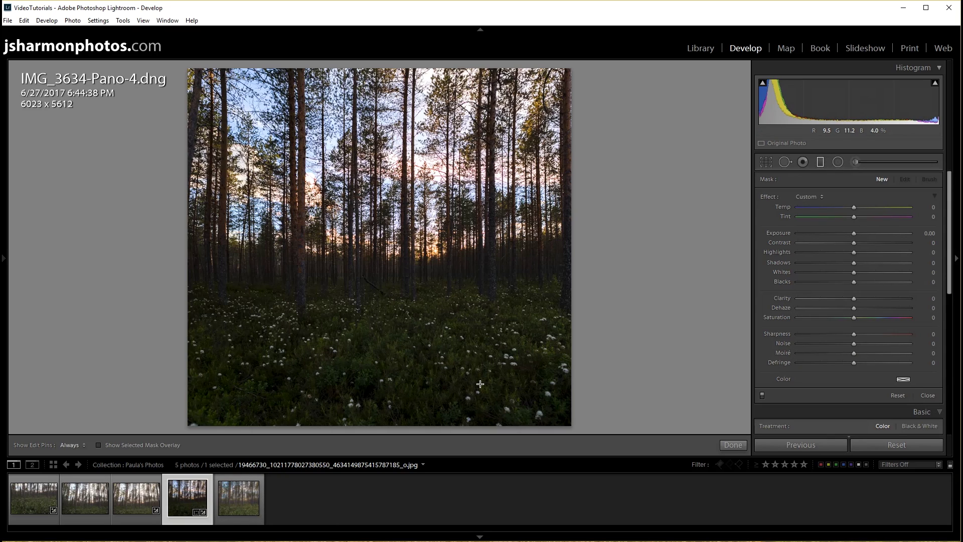
key(shift)
drag(481, 342, 468, 280)
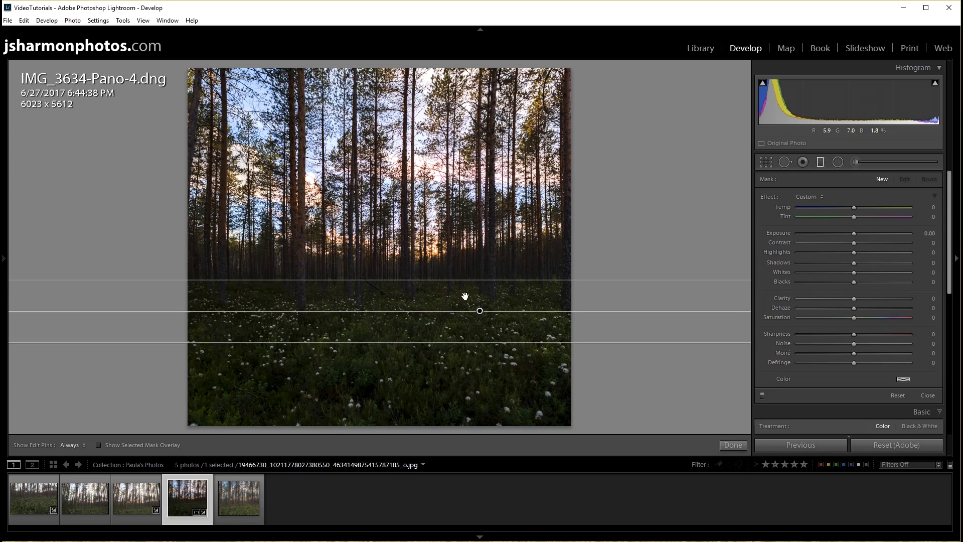
drag(463, 347, 458, 335)
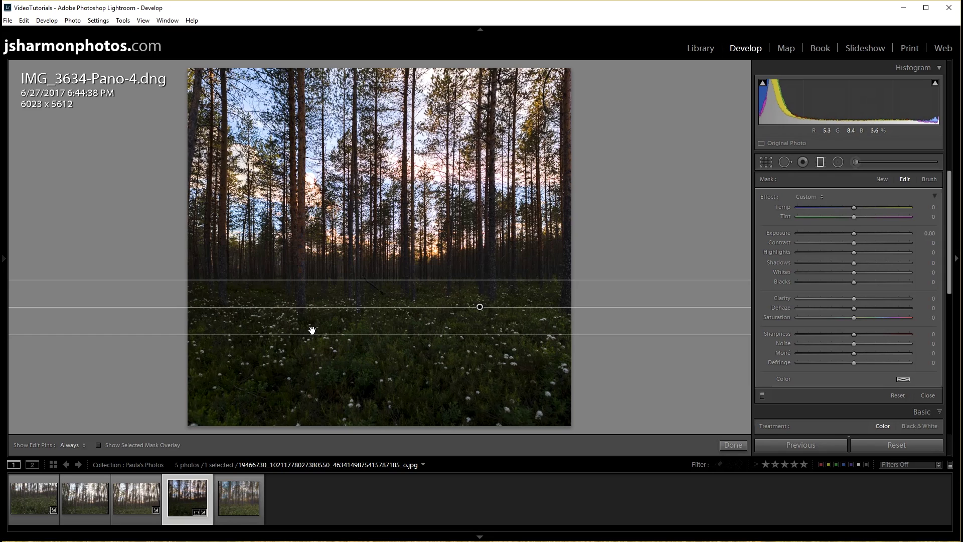
drag(311, 336, 312, 326)
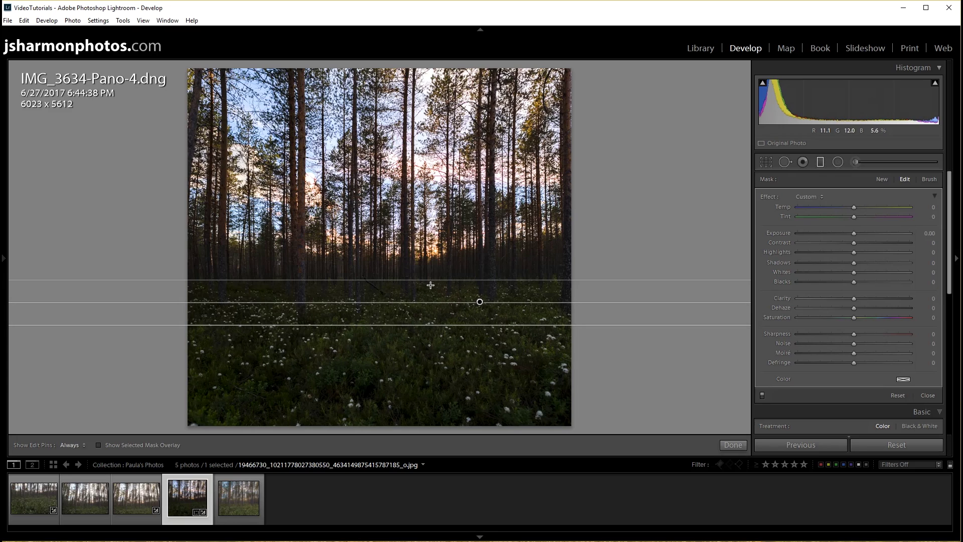
drag(401, 279, 400, 275)
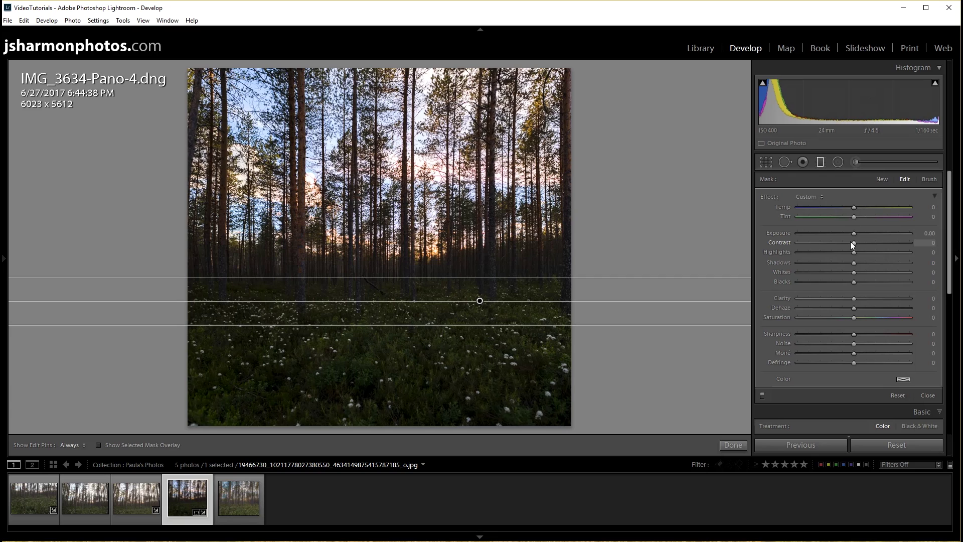
Set the forest floor filter's Shadows to 15 and Whites to -14, resetting the trial Exposure and Highlights changes
drag(853, 233, 855, 233)
double_click(857, 232)
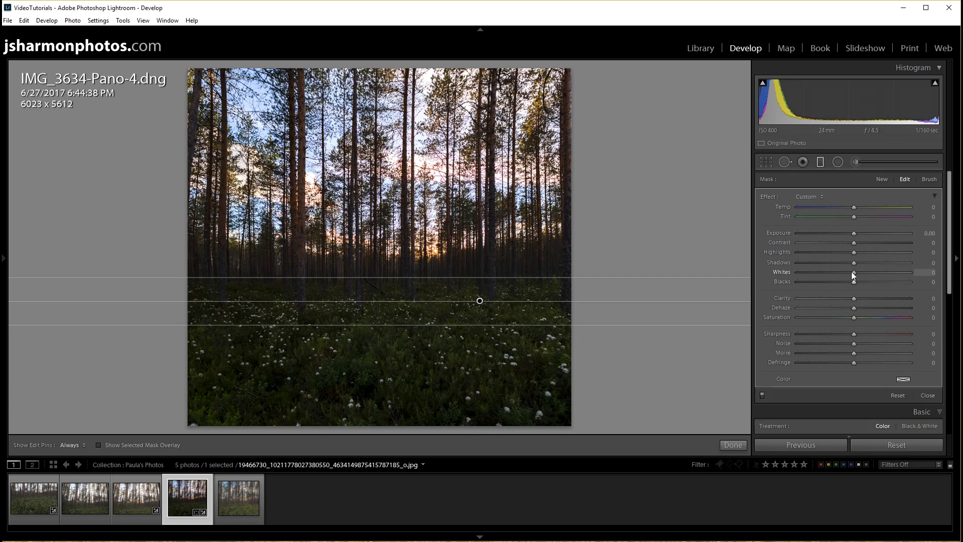
mouse_move(856, 263)
mouse_down()
mouse_move(878, 262)
mouse_move(863, 263)
mouse_up()
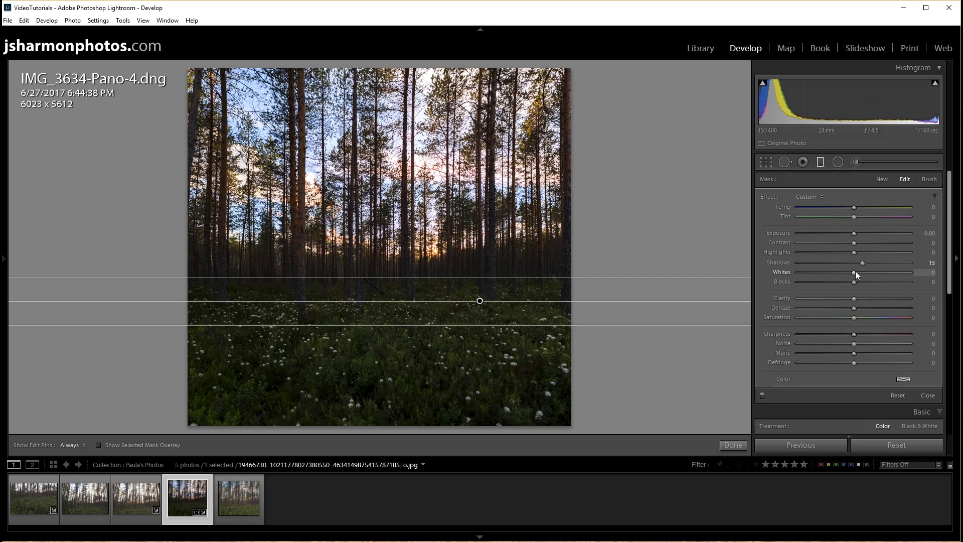
drag(854, 273, 845, 256)
double_click(847, 251)
drag(843, 273, 845, 271)
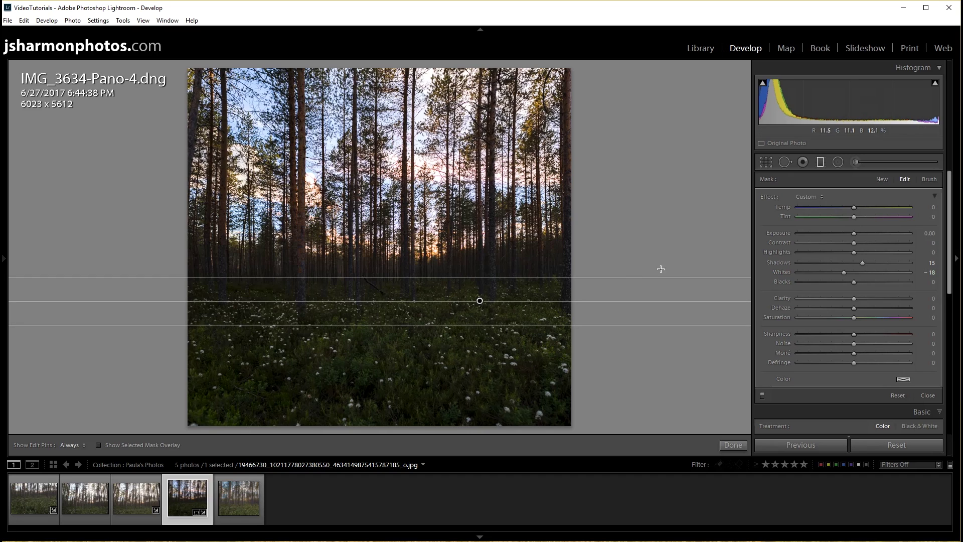
drag(844, 271, 848, 271)
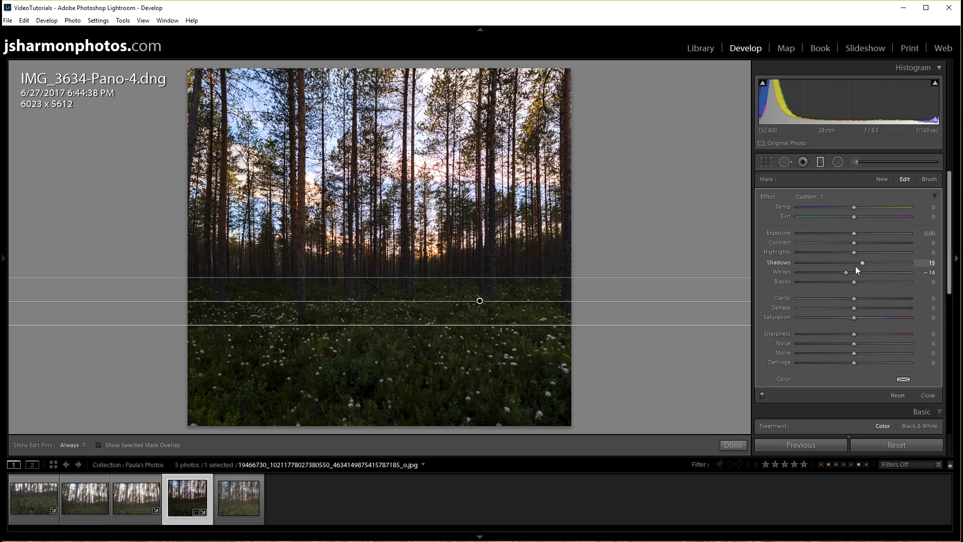
Set the forest floor filter's Exposure to -0.18 and close the graduated filter
drag(854, 233, 850, 233)
double_click(851, 233)
drag(852, 232, 851, 232)
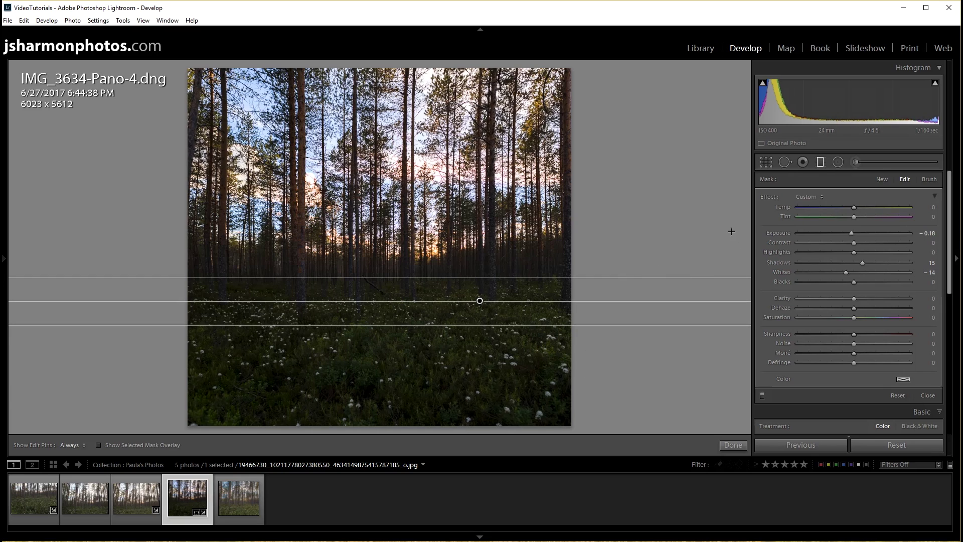
click(821, 164)
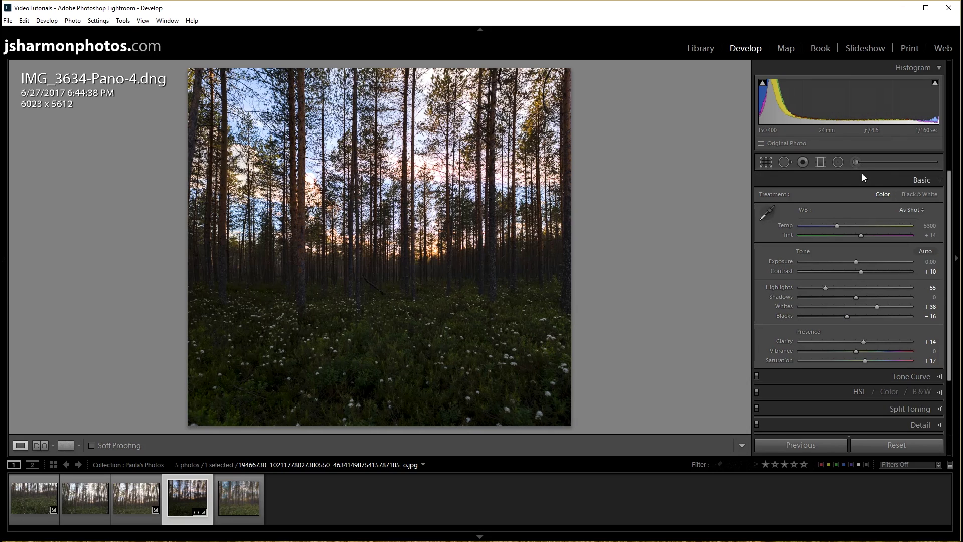
Add a second level graduated filter over the trees and sky, narrow its transition, and set its Temp to 20
click(820, 161)
drag(248, 243, 240, 335)
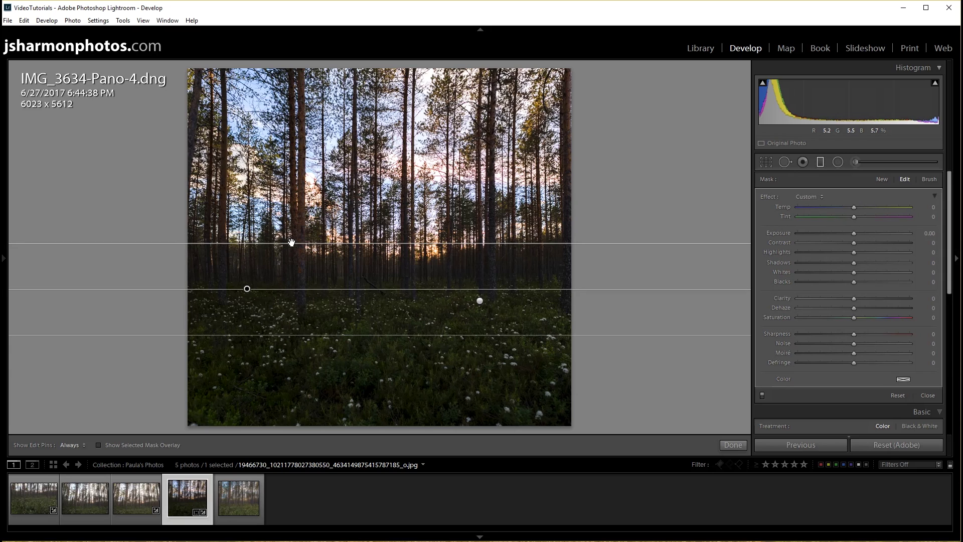
drag(292, 243, 294, 263)
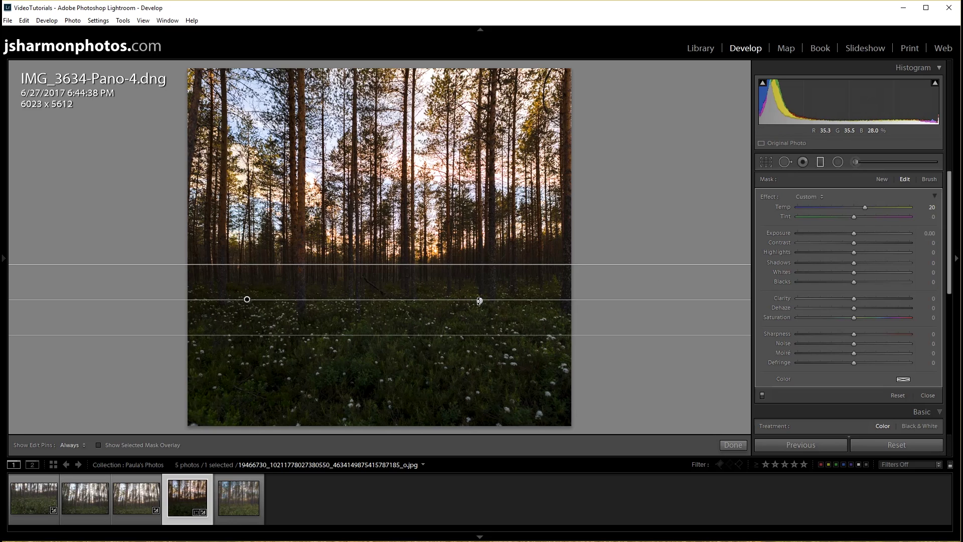
click(822, 164)
Select the forest floor filter again, set its Saturation to -39 and reset its Shadows to 0
click(821, 162)
click(480, 301)
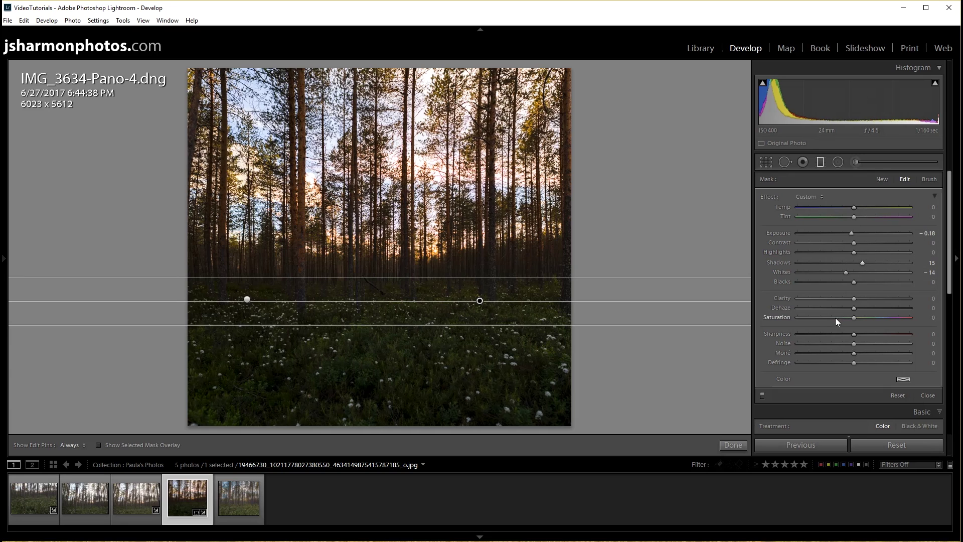
drag(853, 317, 828, 317)
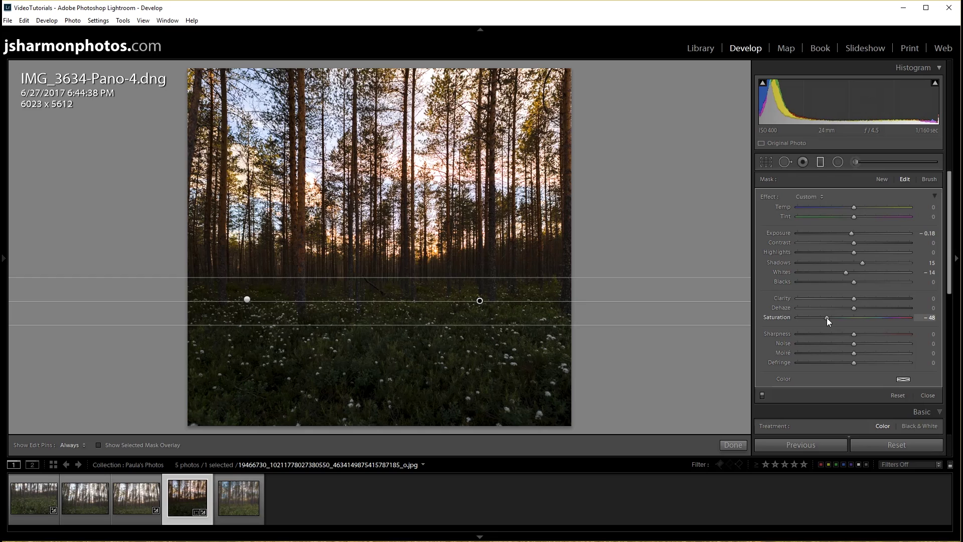
drag(827, 317, 833, 317)
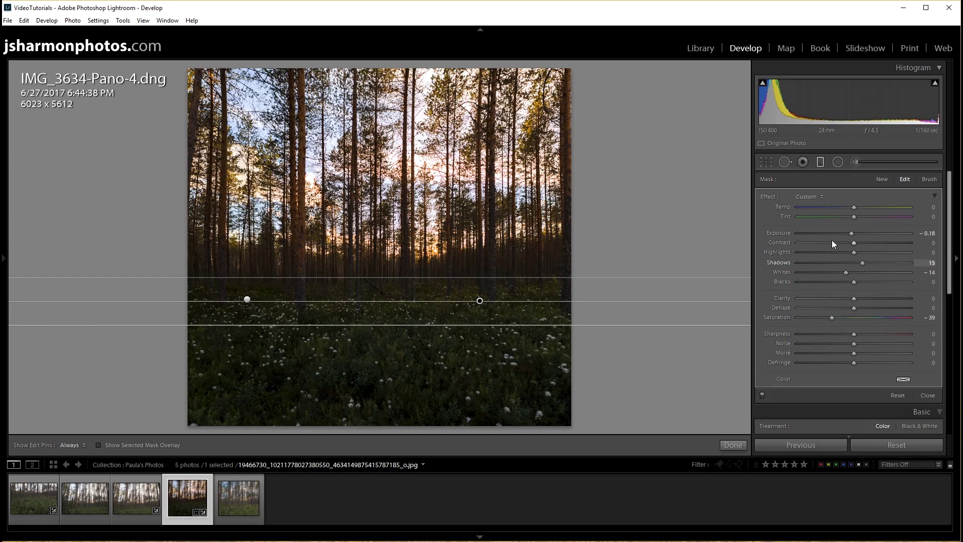
drag(879, 261, 873, 265)
double_click(865, 261)
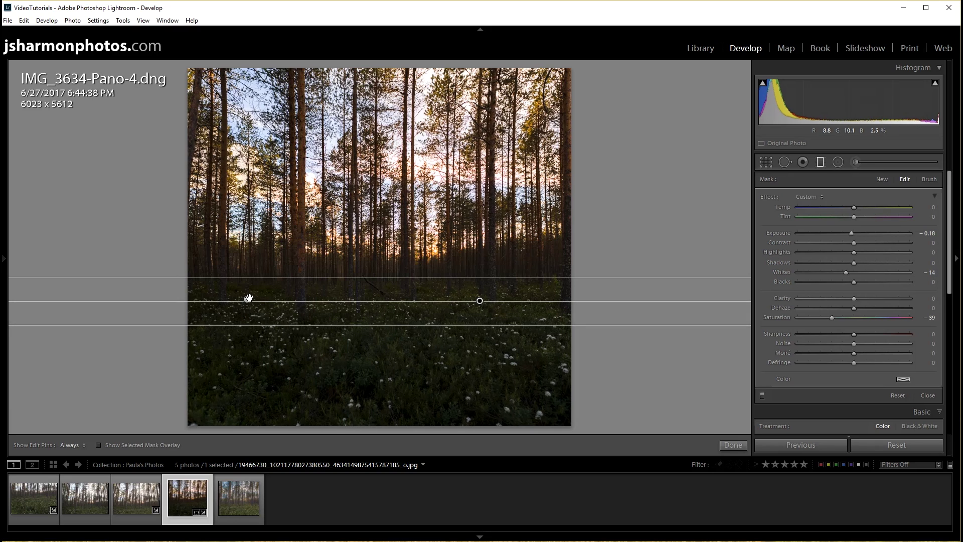
mouse_move(246, 300)
Raise the whole panorama's Shadows to +29 in the Basic adjustments, then reopen the graduated filter
click(821, 162)
mouse_move(856, 297)
mouse_down()
mouse_move(881, 295)
mouse_move(871, 291)
mouse_up()
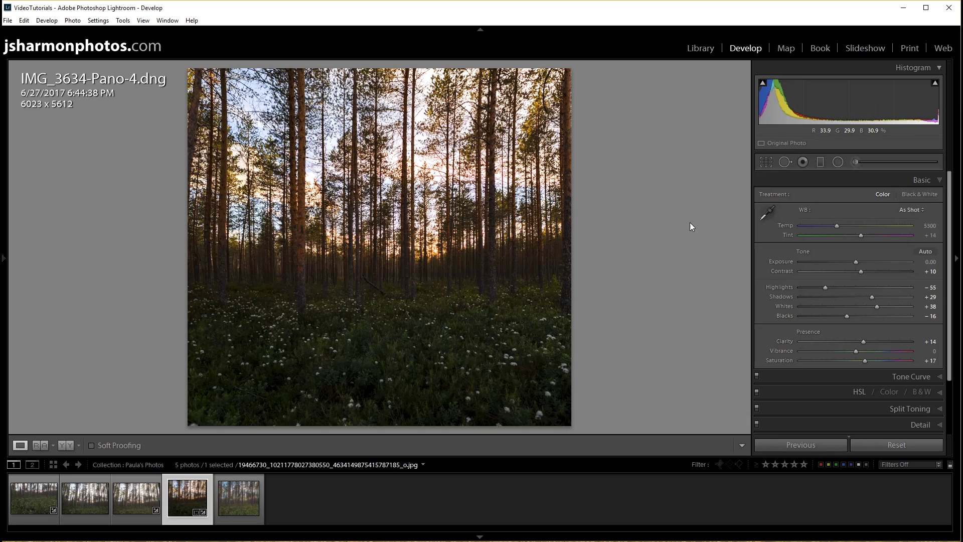
click(821, 162)
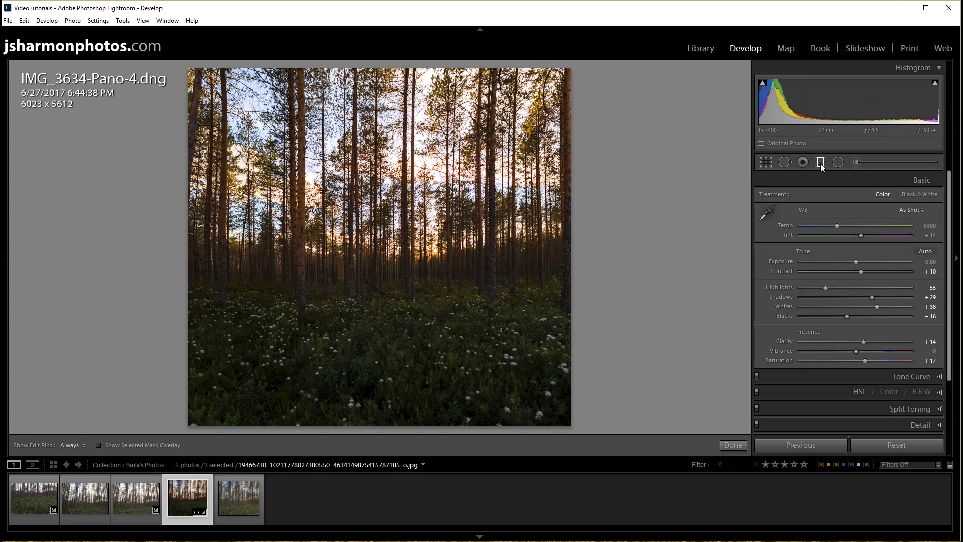
Select the graduated filter over the trees and sky, and set its Temp to 22 and Shadows to 13
click(247, 299)
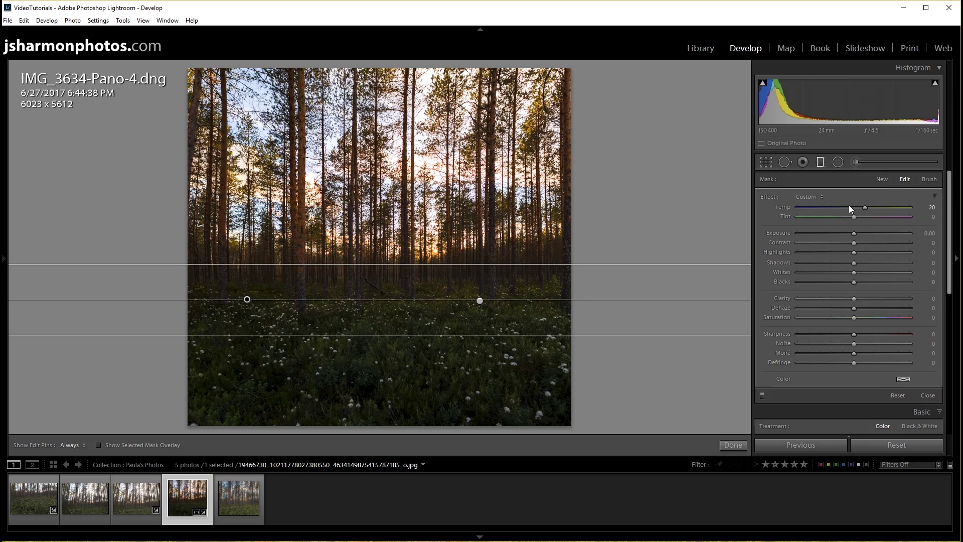
mouse_move(863, 206)
mouse_down()
mouse_move(955, 216)
mouse_move(865, 205)
mouse_up()
drag(868, 204, 866, 202)
mouse_move(852, 254)
mouse_down()
mouse_move(830, 256)
mouse_move(855, 253)
mouse_up()
double_click(853, 255)
drag(854, 263, 867, 265)
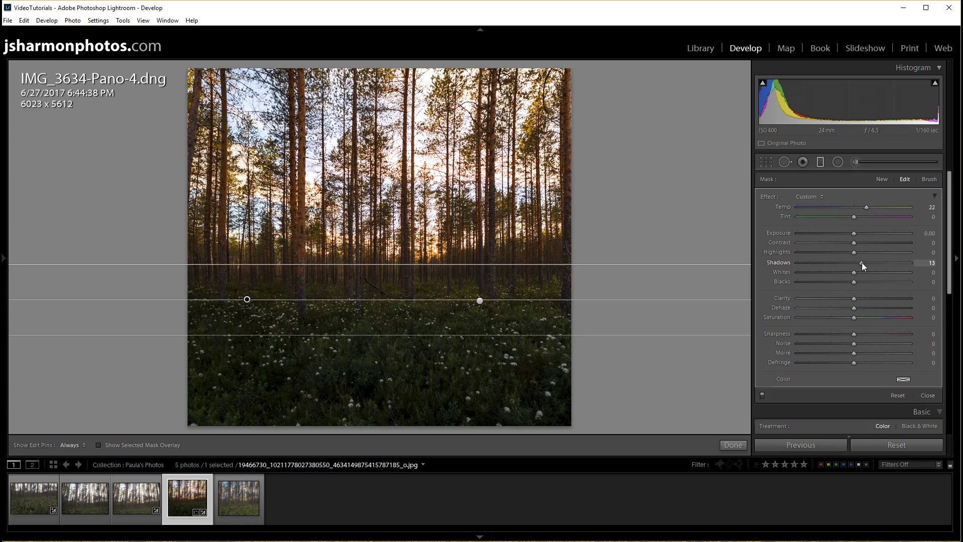
drag(864, 263, 862, 265)
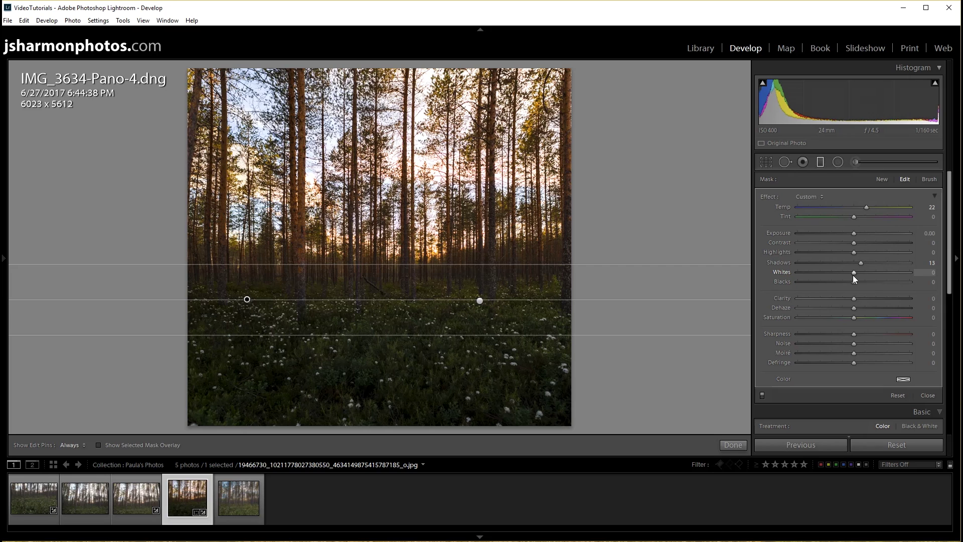
mouse_move(854, 274)
mouse_down()
mouse_move(869, 270)
mouse_move(844, 263)
mouse_move(873, 260)
mouse_move(847, 259)
mouse_move(856, 259)
mouse_up()
mouse_move(856, 317)
mouse_down()
mouse_move(881, 310)
mouse_move(871, 315)
mouse_up()
double_click(871, 315)
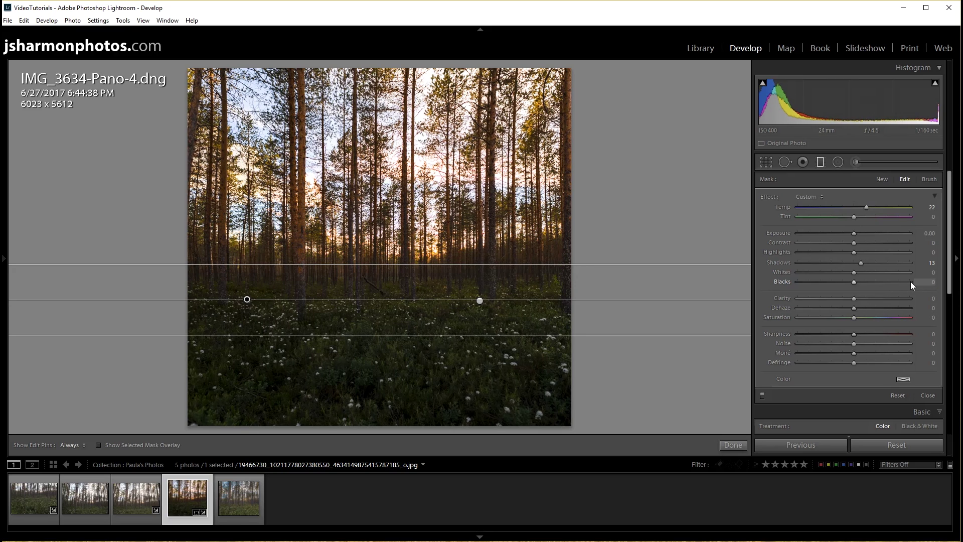
Close the graduated filter and set the panorama's sharpening Amount to 84, judging it on the tree trunks at 1:1
click(819, 160)
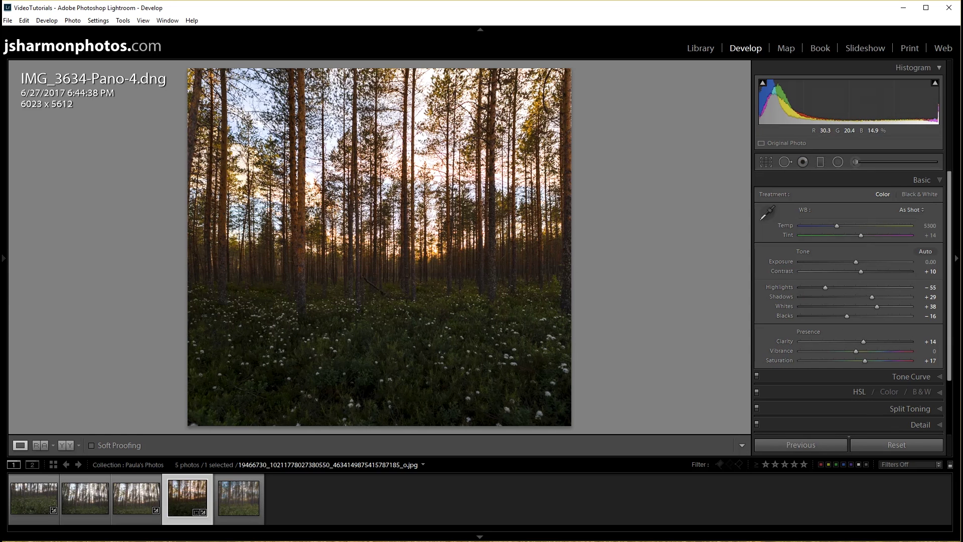
click(304, 194)
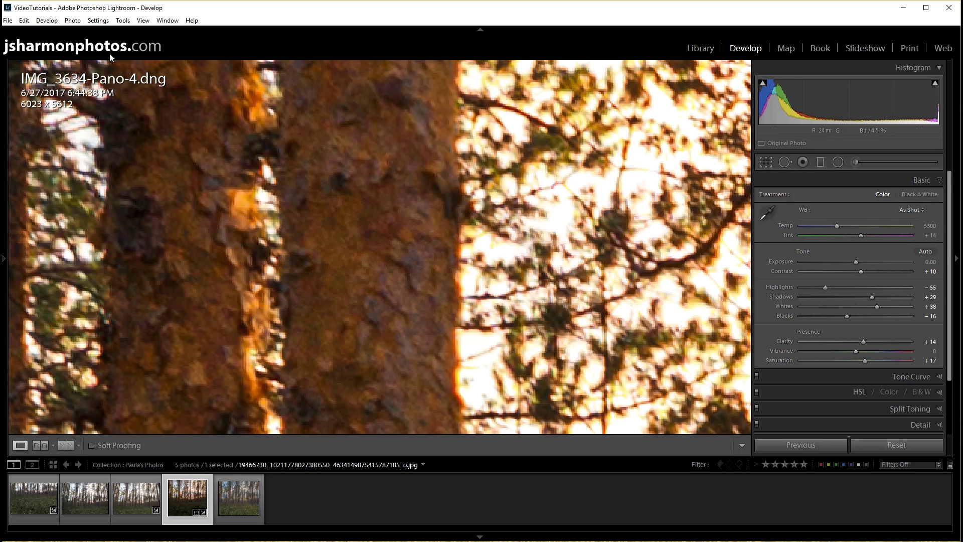
mouse_move(3, 74)
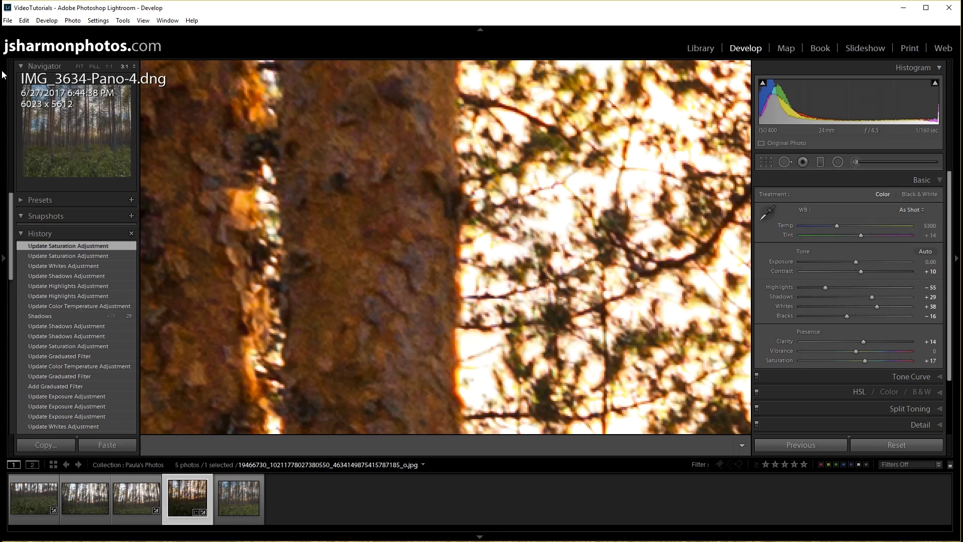
click(108, 67)
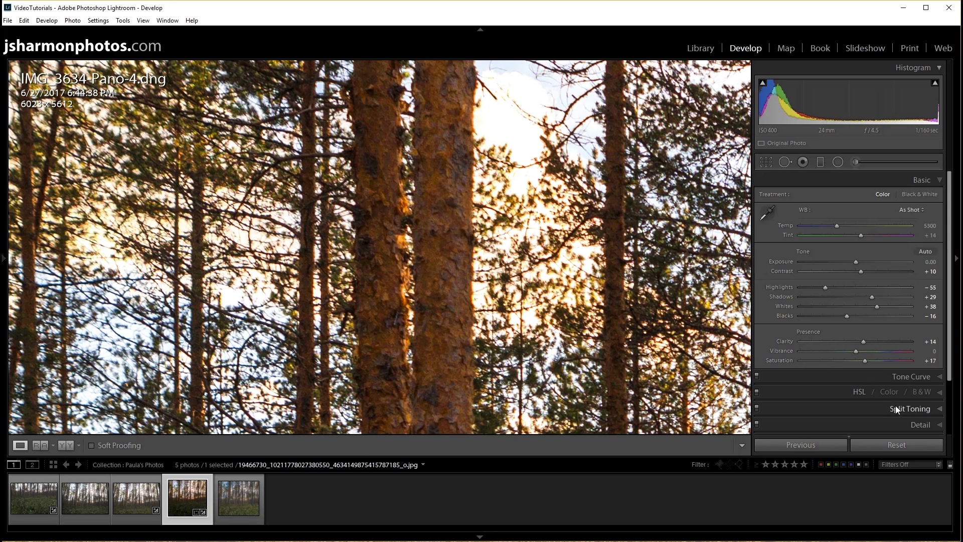
click(906, 425)
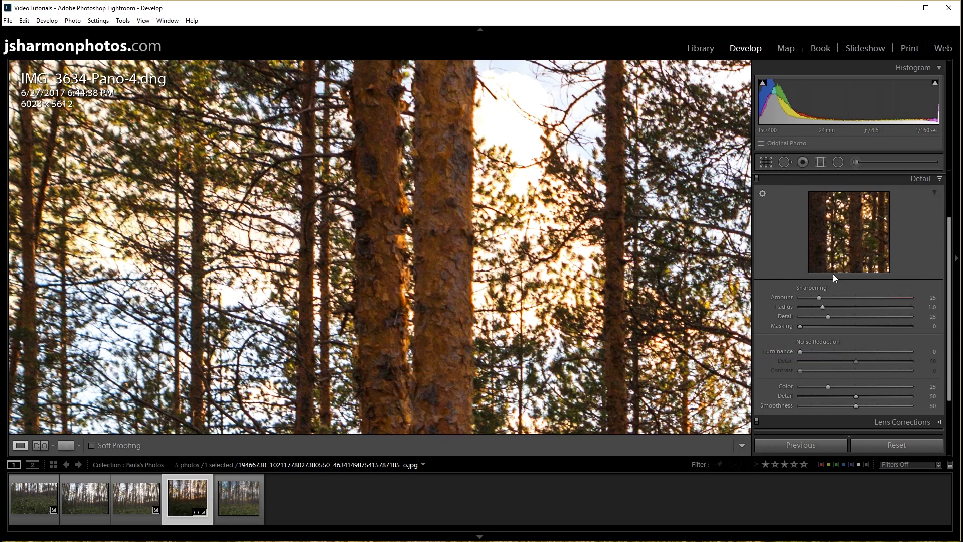
drag(819, 297, 866, 301)
Set the sharpening Radius to 0.8 using the grayscale edge preview
alt+click(823, 307)
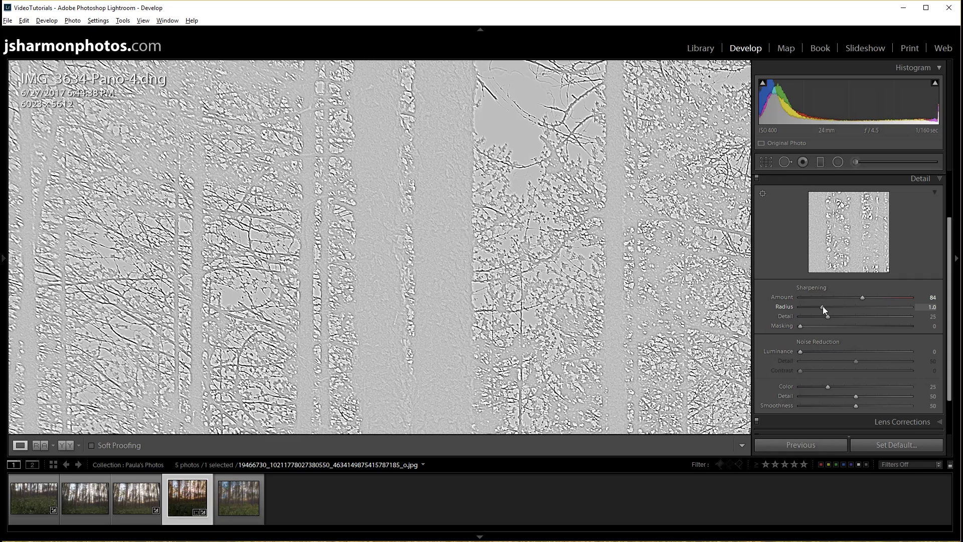
drag(823, 307, 930, 315)
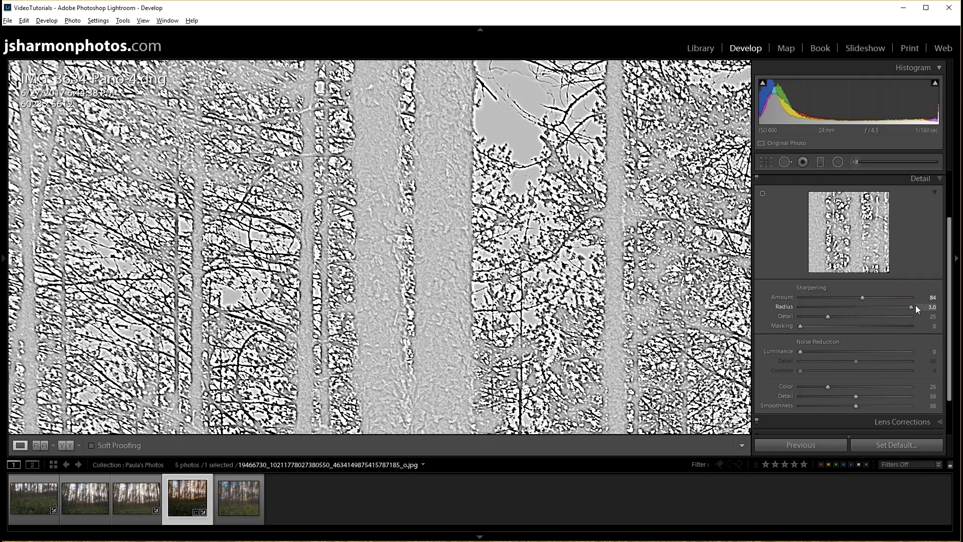
drag(916, 305, 807, 314)
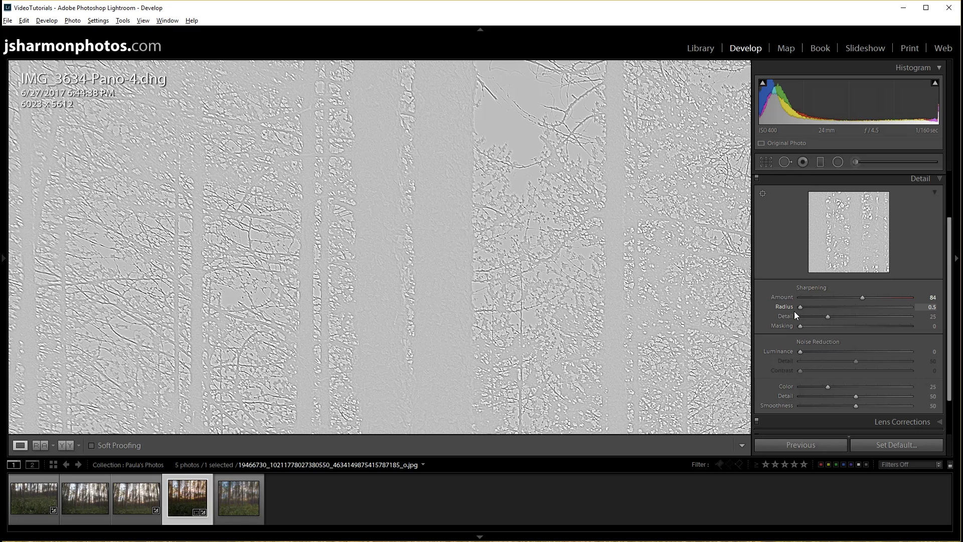
drag(792, 315, 813, 310)
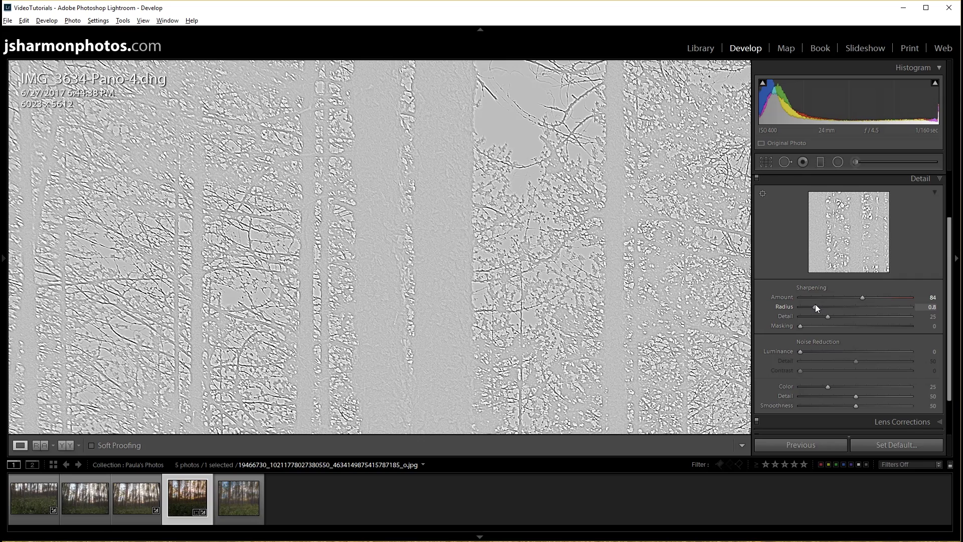
drag(815, 304, 814, 304)
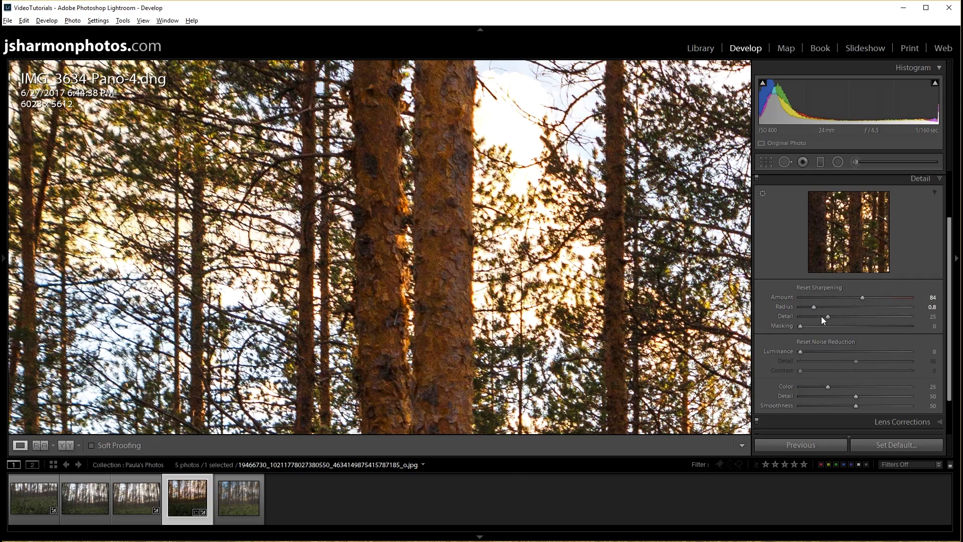
Set the sharpening Detail to 69 using the grayscale preview
alt+click(828, 316)
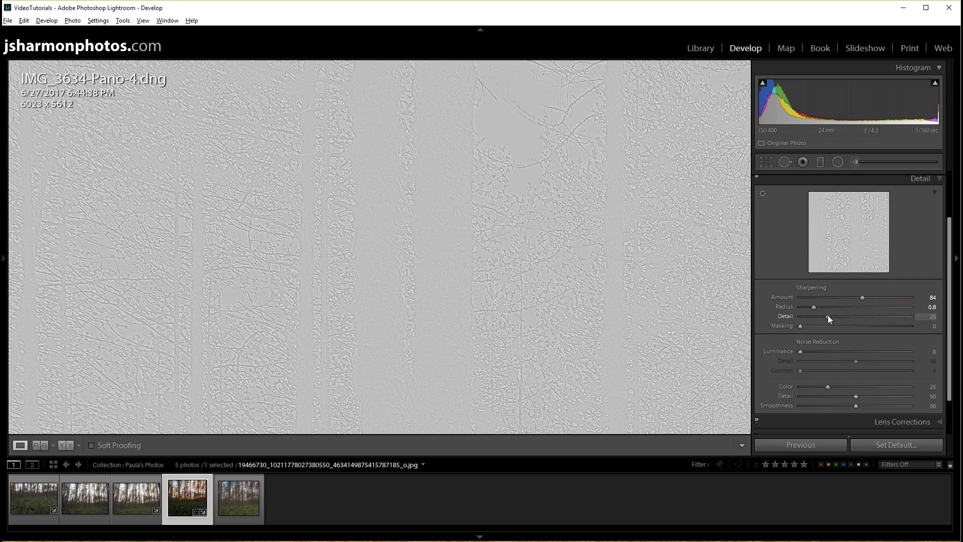
drag(904, 320, 933, 323)
drag(876, 318, 877, 317)
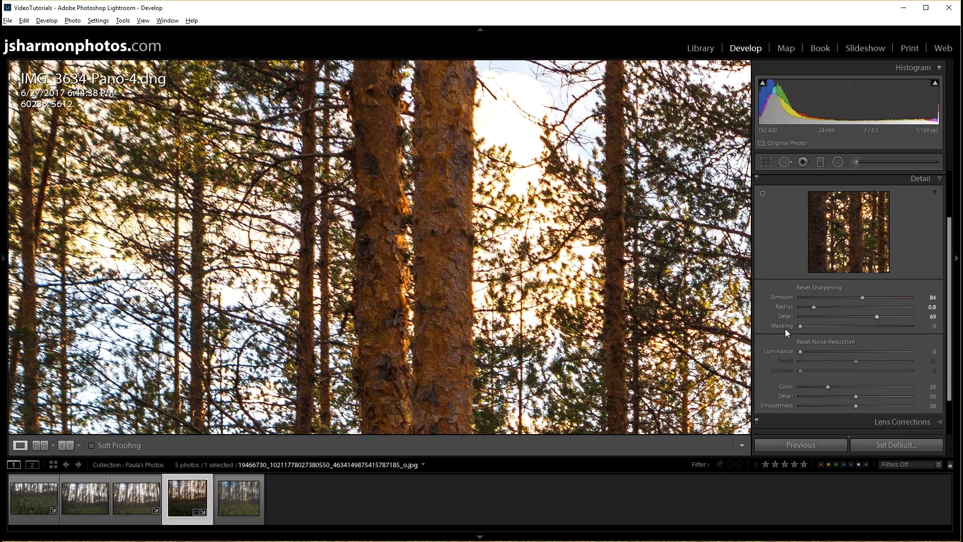
Set the sharpening Masking to 41 using the mask preview on sky and branches, and return to the whole image
drag(800, 326, 831, 326)
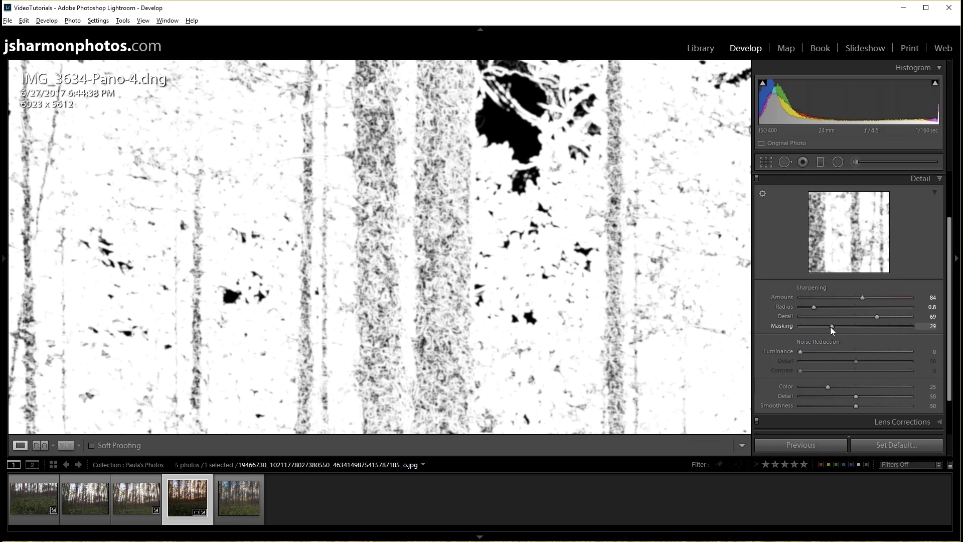
drag(829, 327, 829, 326)
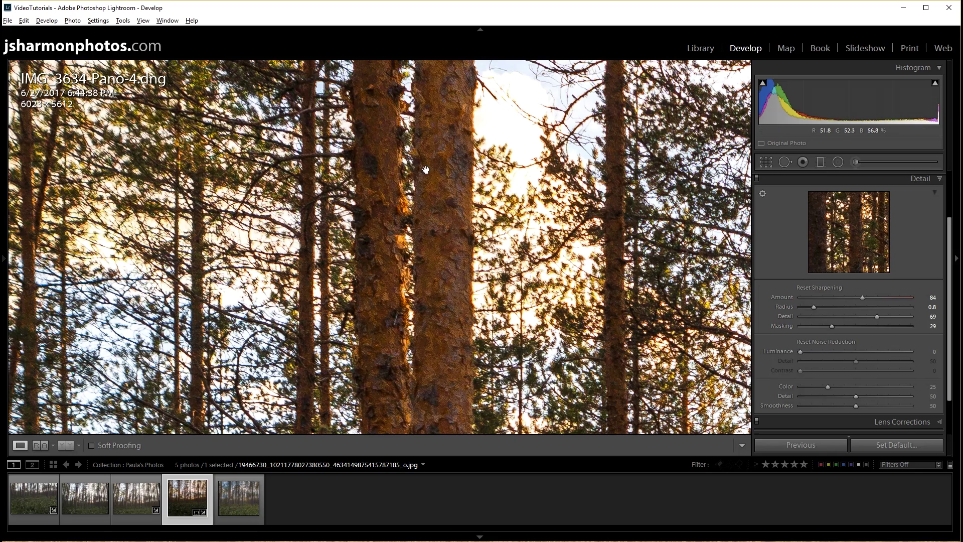
click(317, 169)
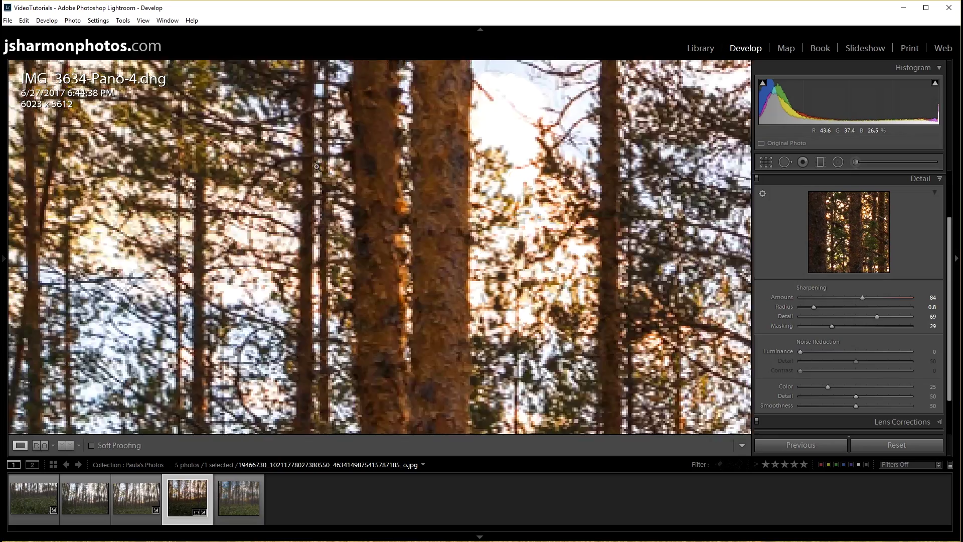
click(266, 88)
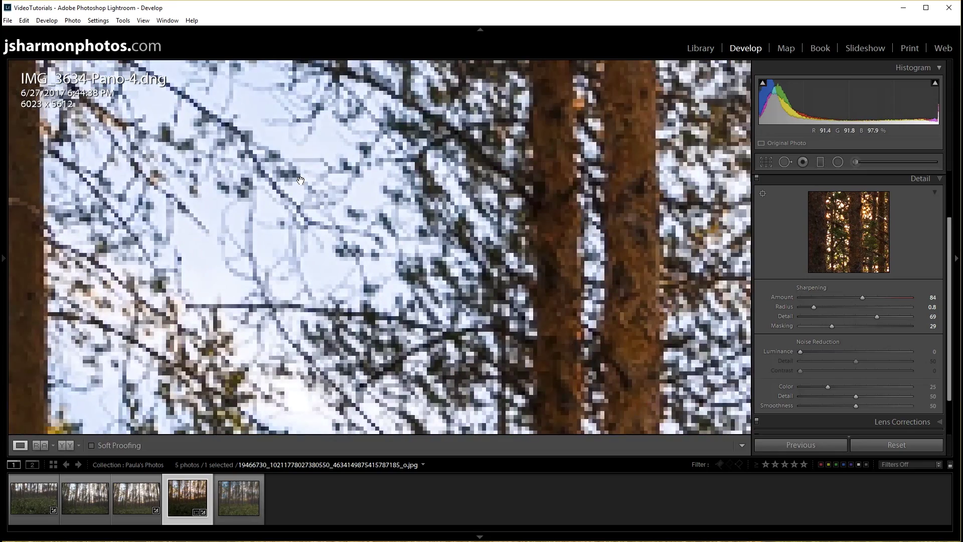
alt+click(832, 329)
drag(831, 329, 841, 327)
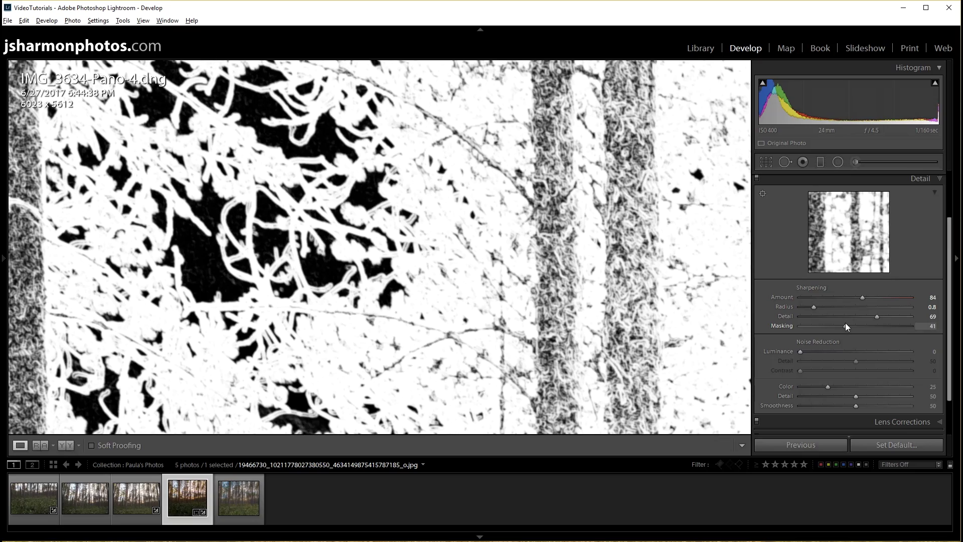
drag(845, 324, 845, 324)
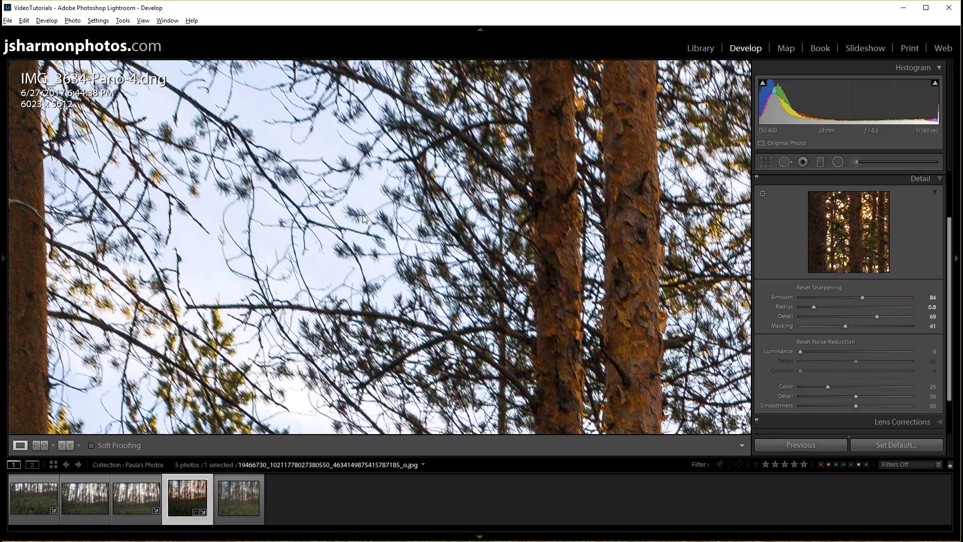
click(374, 191)
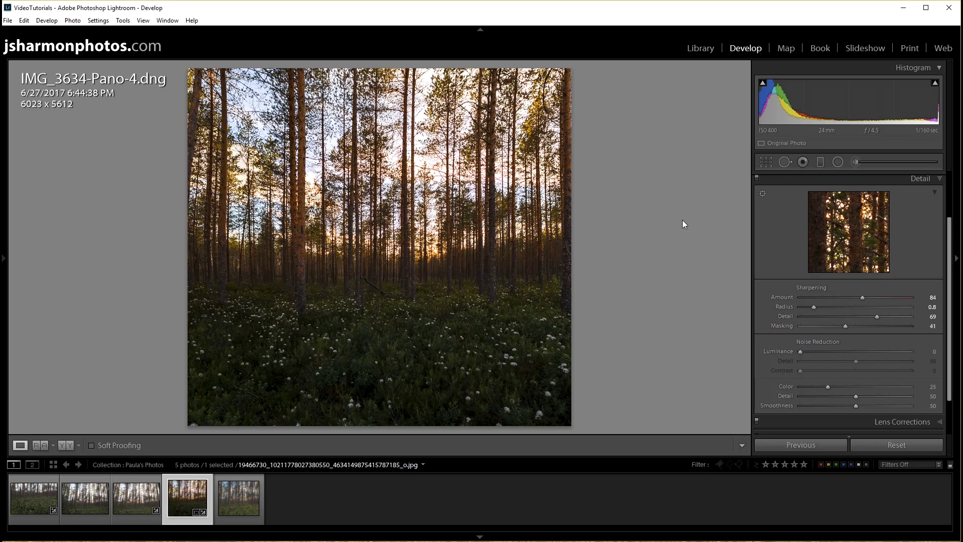
Remove the panorama from the collection and undo the removal
key(Delete)
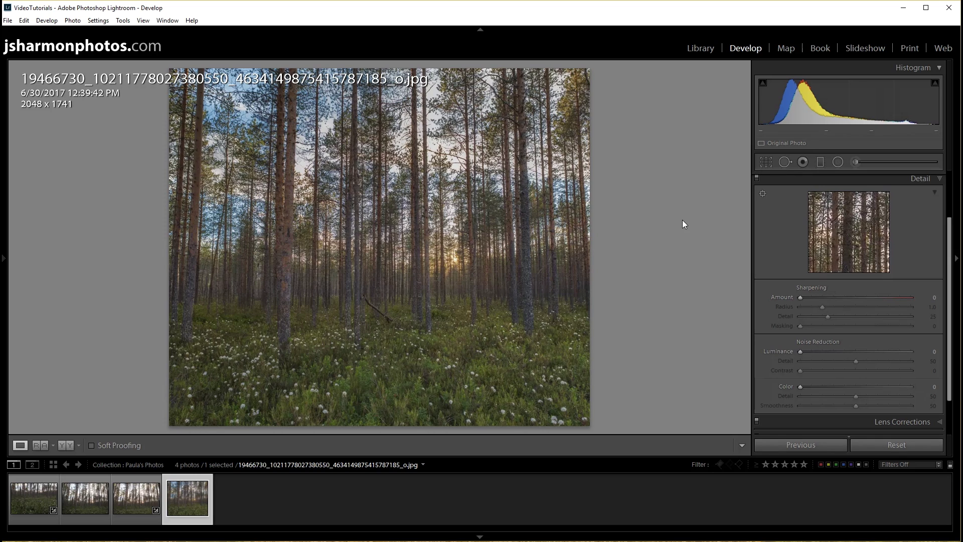
key(ctrl+z)
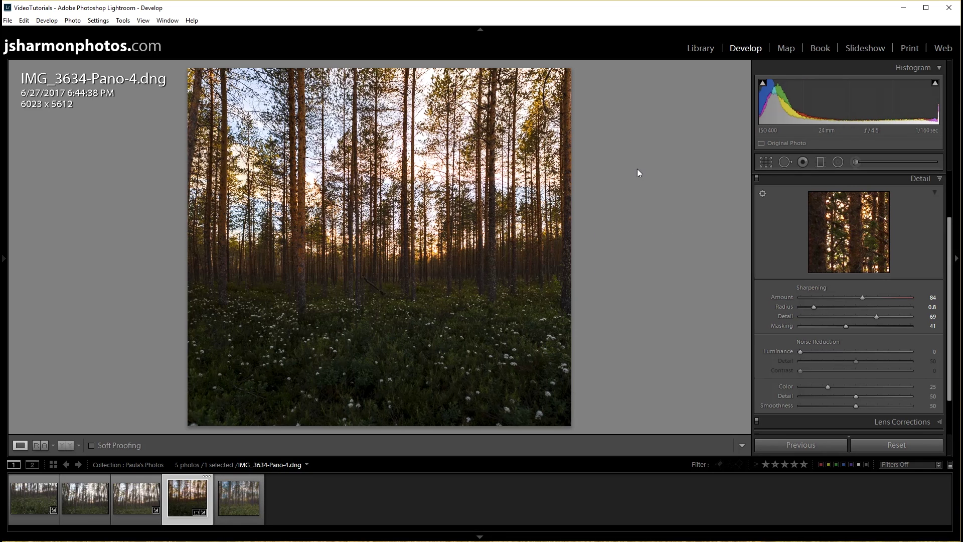
Compare the before and after versions of the whole panorama repeatedly
key(backslash)
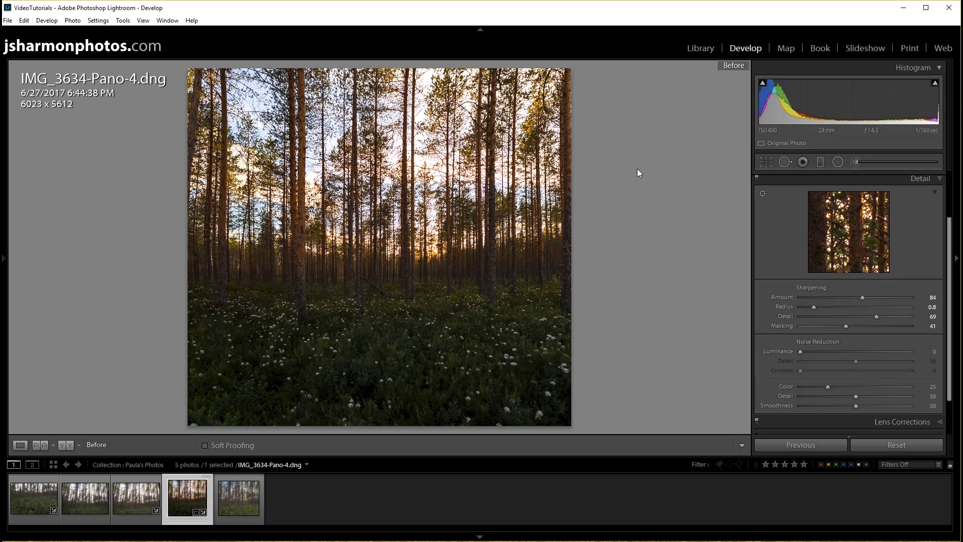
key(backslash)
key(backslash)
key(backslash)
key(backslash)
key(backslash)
key(backslash)
key(backslash)
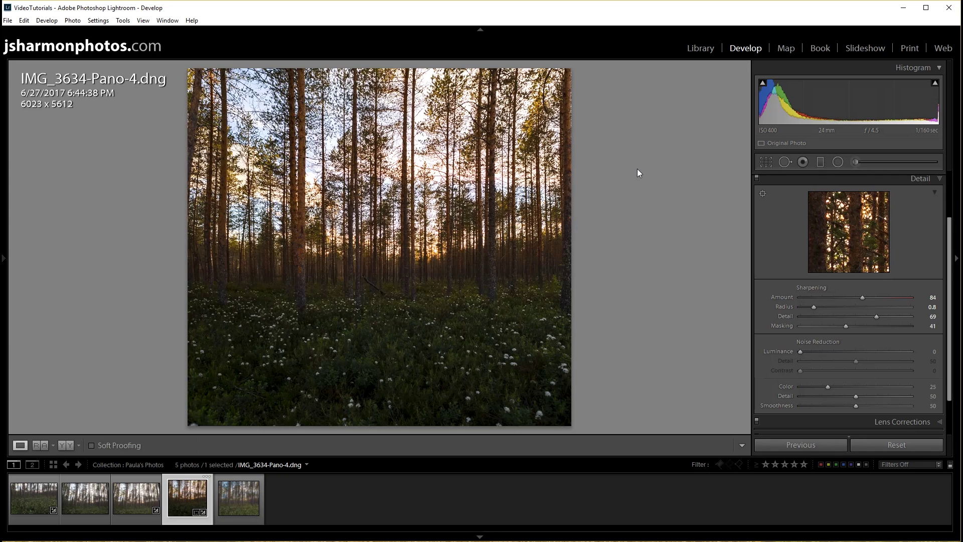
key(backslash)
key(backslash)
key(backslash)
key(backslash)
key(backslash)
key(backslash)
key(backslash)
key(backslash)
key(backslash)
key(backslash)
key(backslash)
key(backslash)
Set the Highlights of the graduated filter over the trees and sky to -15 and close the filter
click(821, 161)
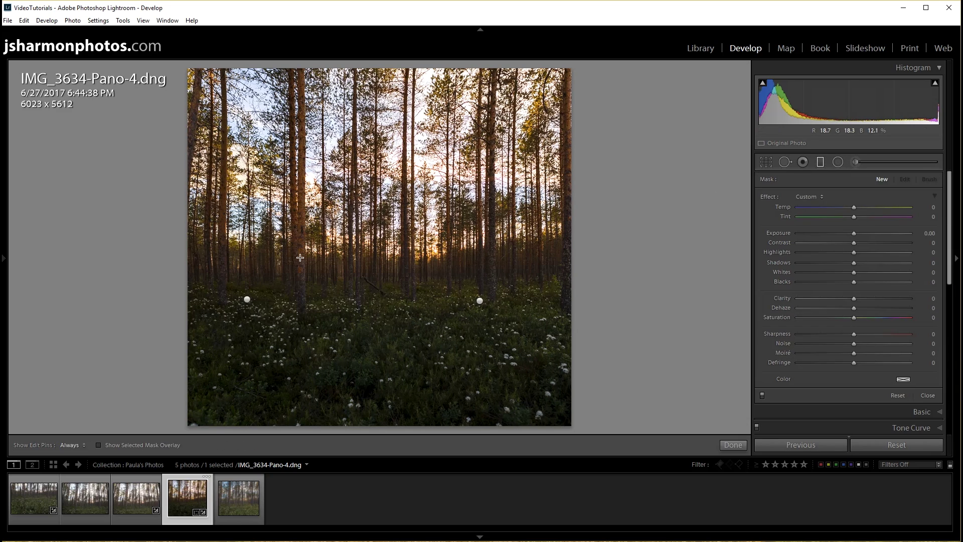
click(247, 299)
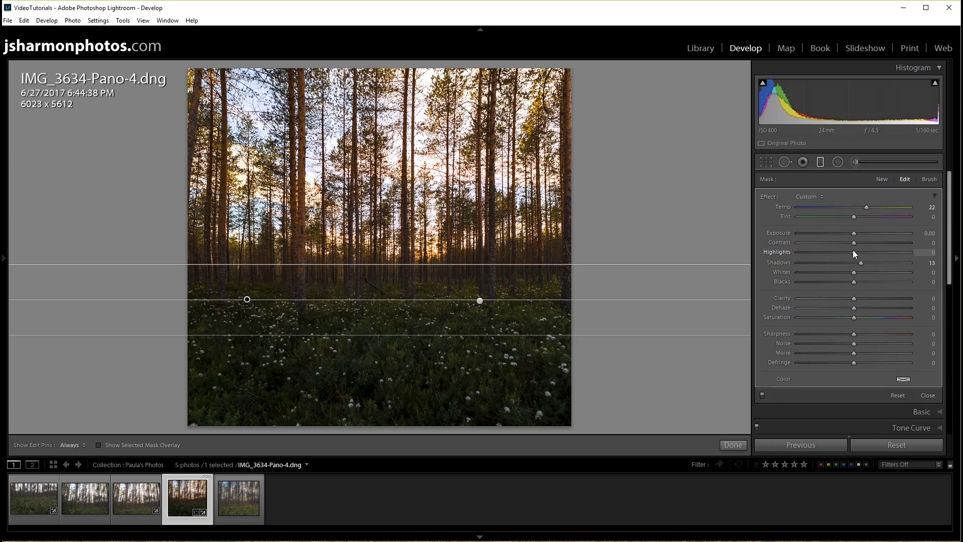
drag(850, 247, 847, 248)
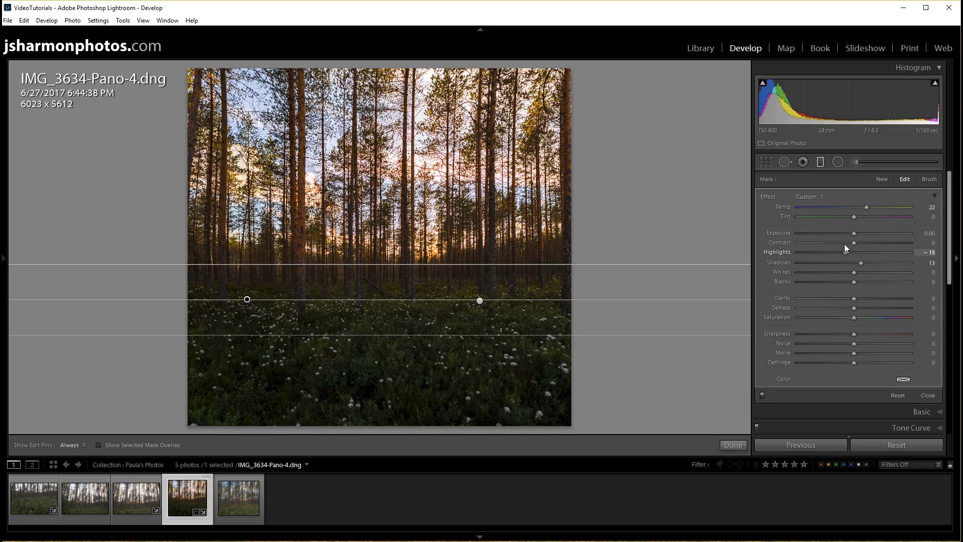
click(820, 165)
Check the before and after versions again with the trees and sky filter's reduced highlights
key(backslash)
key(backslash)
key(backslash)
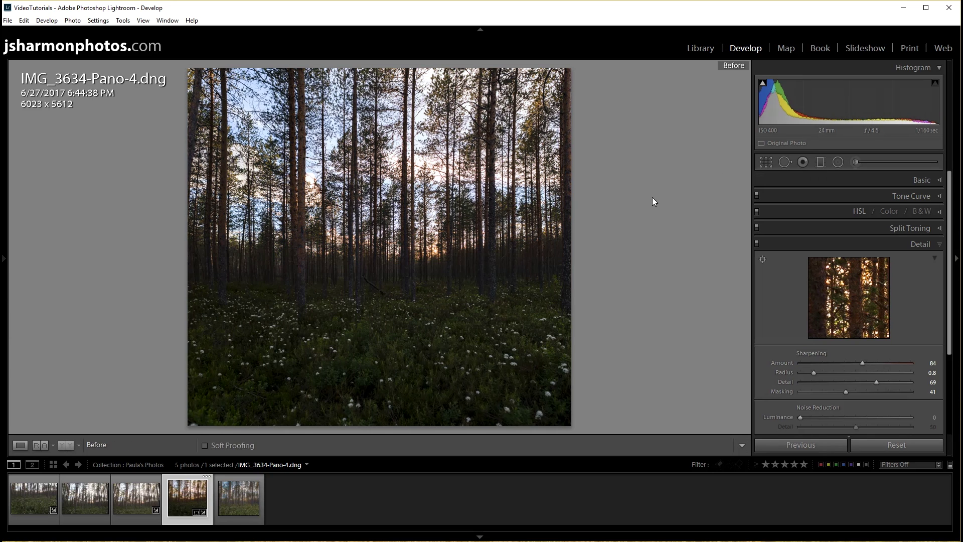
key(backslash)
key(backslash)
key(backslash)
key(backslash)
key(backslash)
key(backslash)
key(backslash)
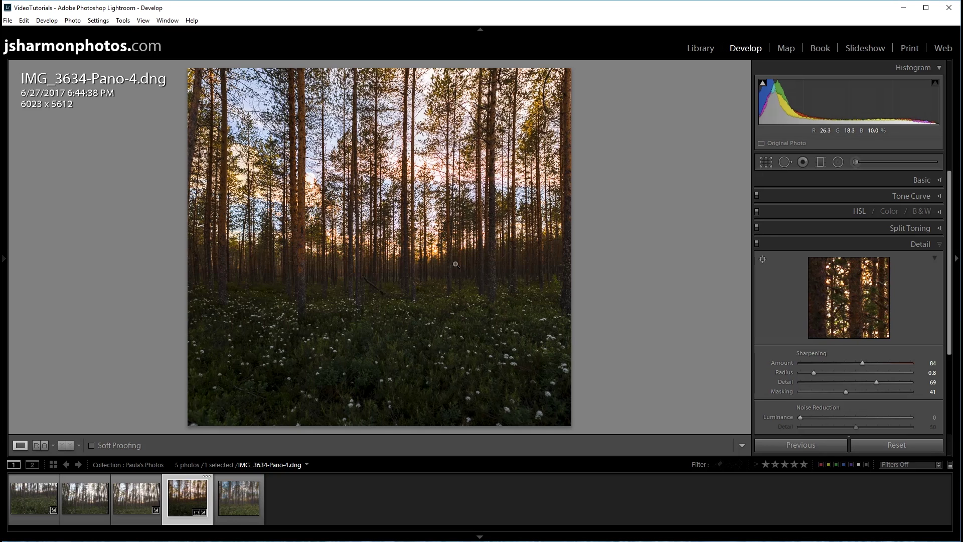
Add a circular radial filter centered on the sun's glow between the trees at the horizon
click(841, 162)
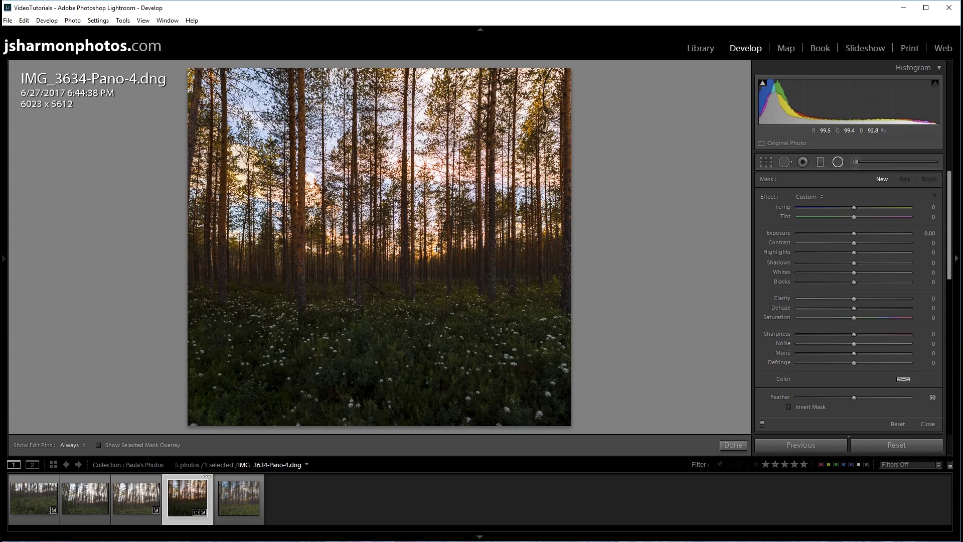
key(shift)
drag(434, 251, 484, 346)
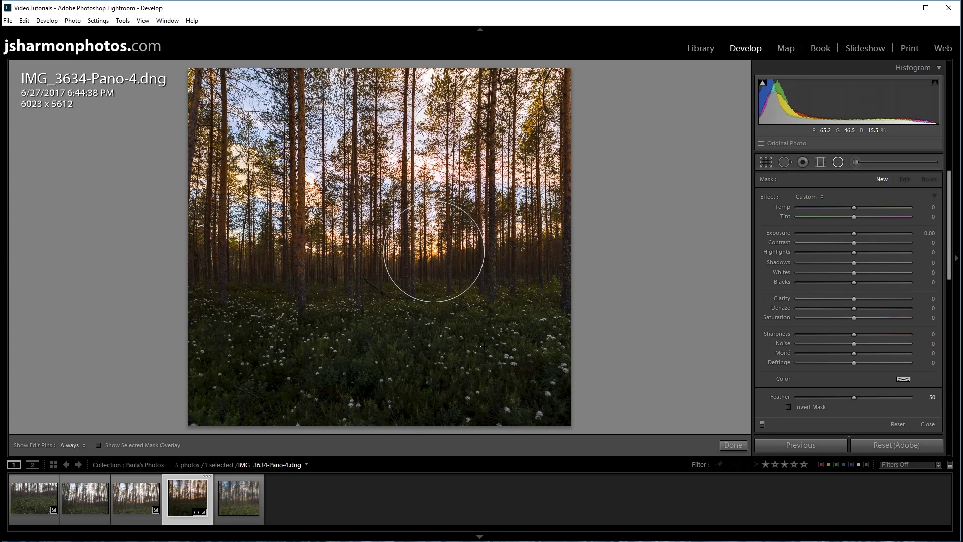
drag(484, 346, 484, 346)
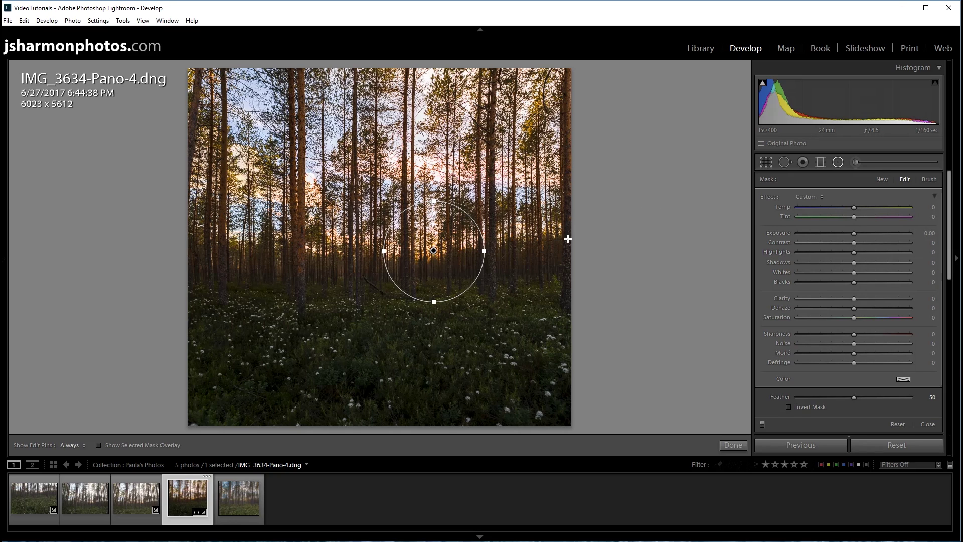
Invert the mask of the sun's radial filter and set Exposure to 1.00, Contrast to -16, Highlights to 40 and Shadows to 16
click(789, 406)
drag(854, 235, 868, 228)
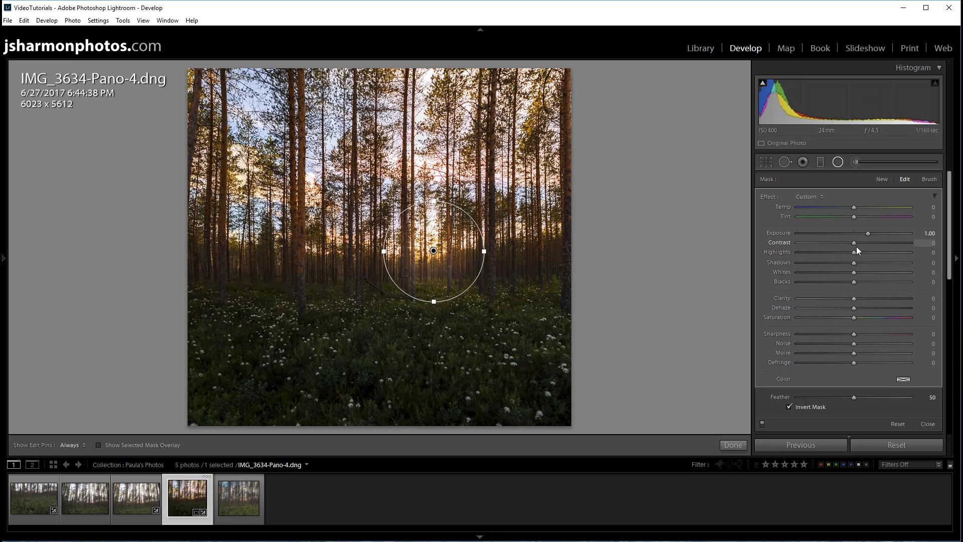
drag(850, 241, 846, 240)
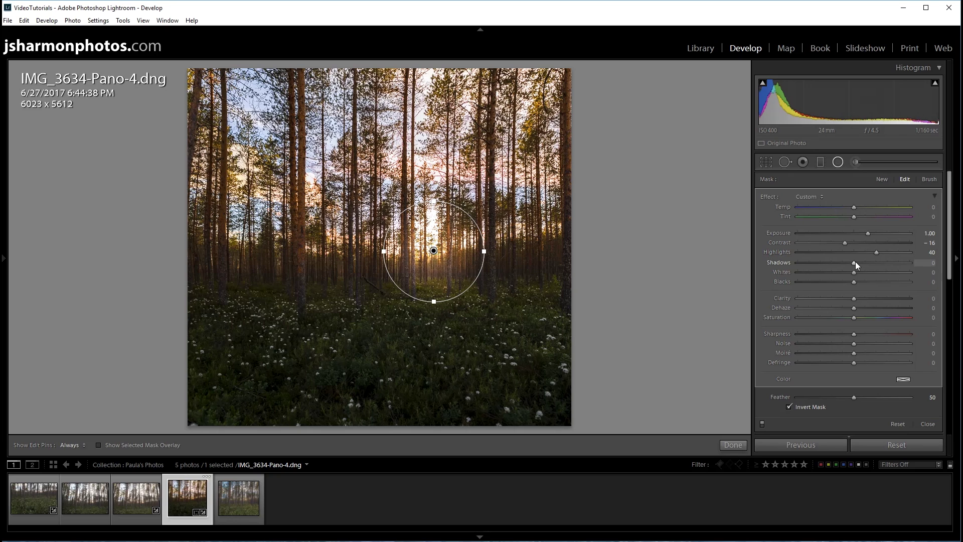
drag(865, 260, 868, 258)
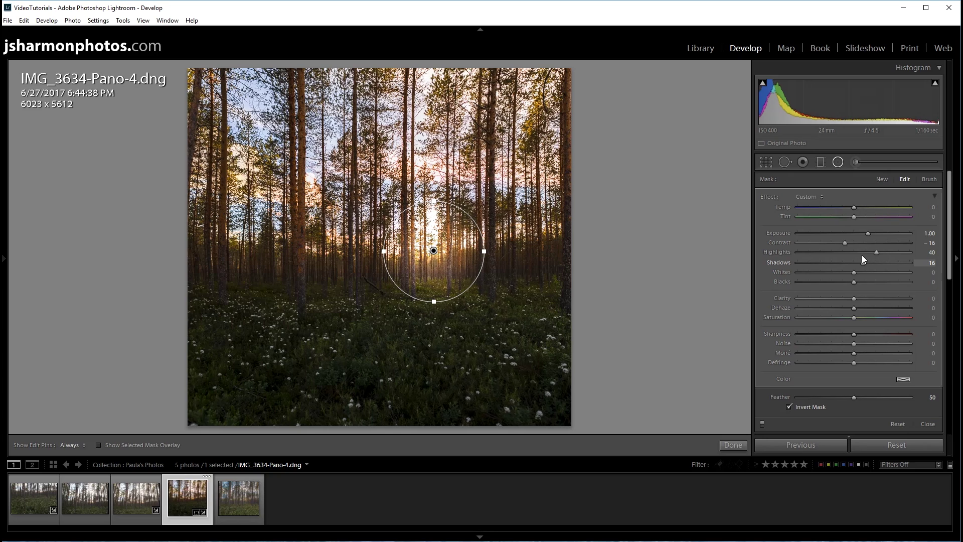
Set the sun radial filter's Whites to 100, Highlights to 100 and Exposure to 0.46
drag(853, 272, 928, 266)
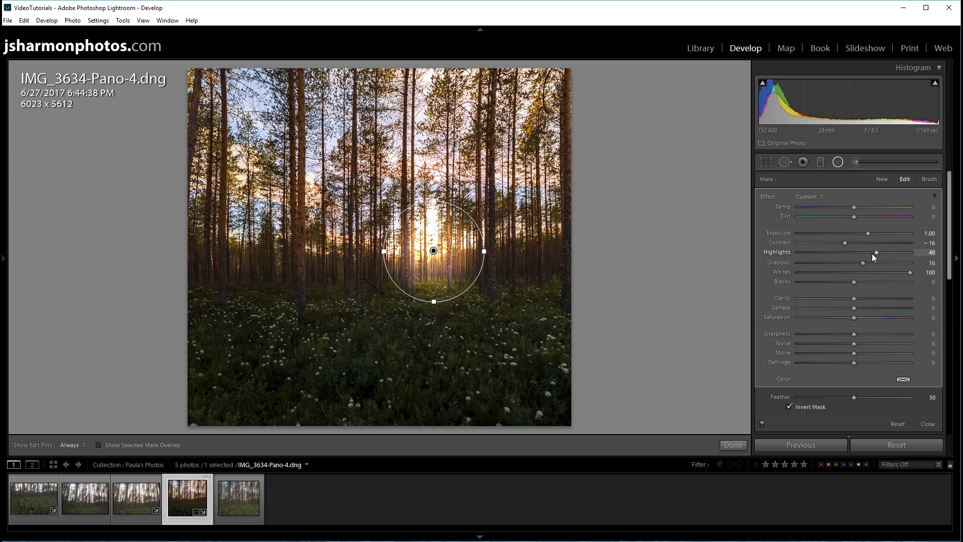
drag(891, 250, 922, 251)
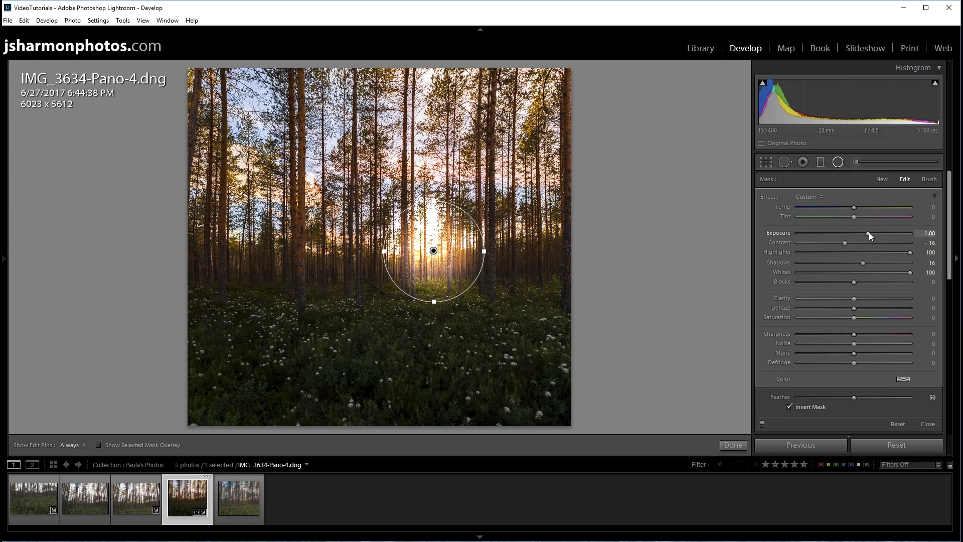
drag(871, 233, 863, 232)
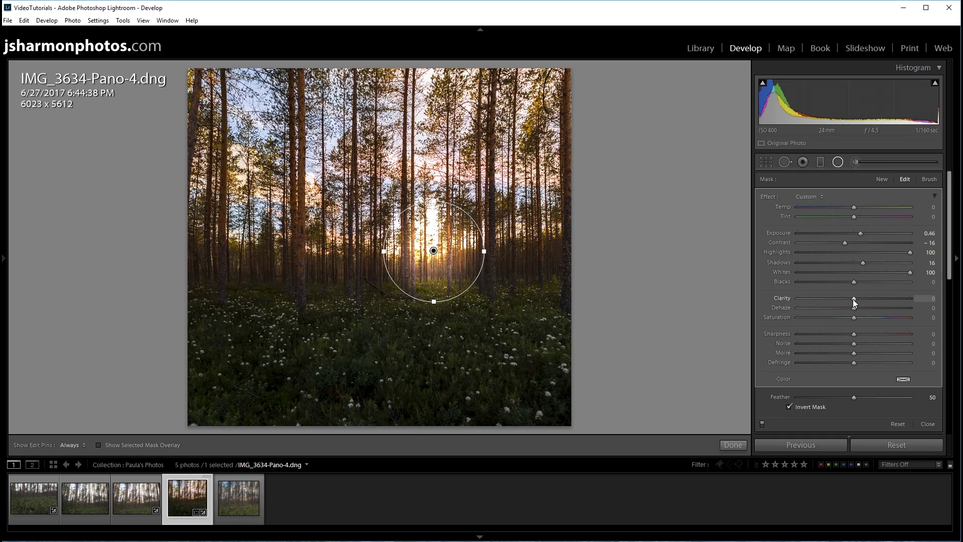
Set the sun radial filter's Clarity to -11 and Dehaze to -8, and close the filter
drag(853, 299, 847, 300)
drag(851, 309, 849, 310)
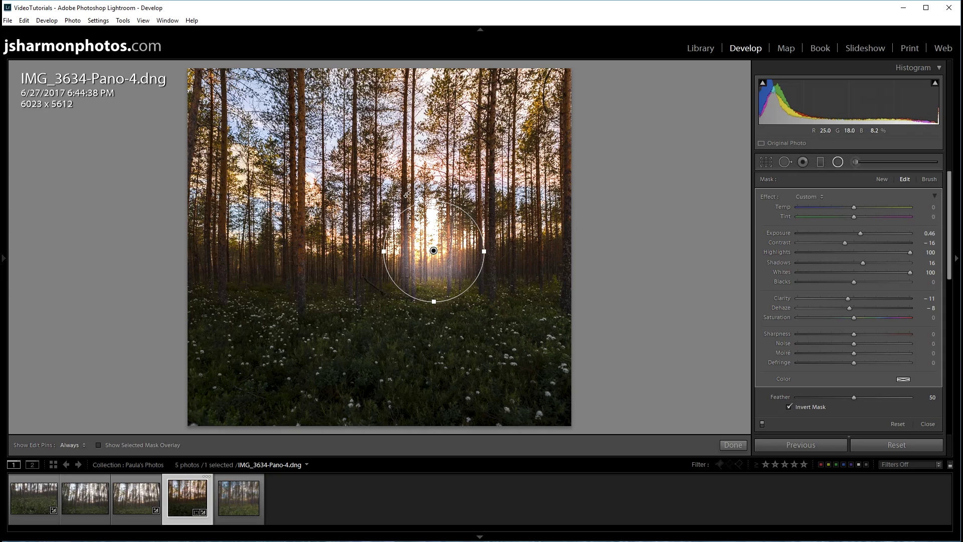
click(837, 162)
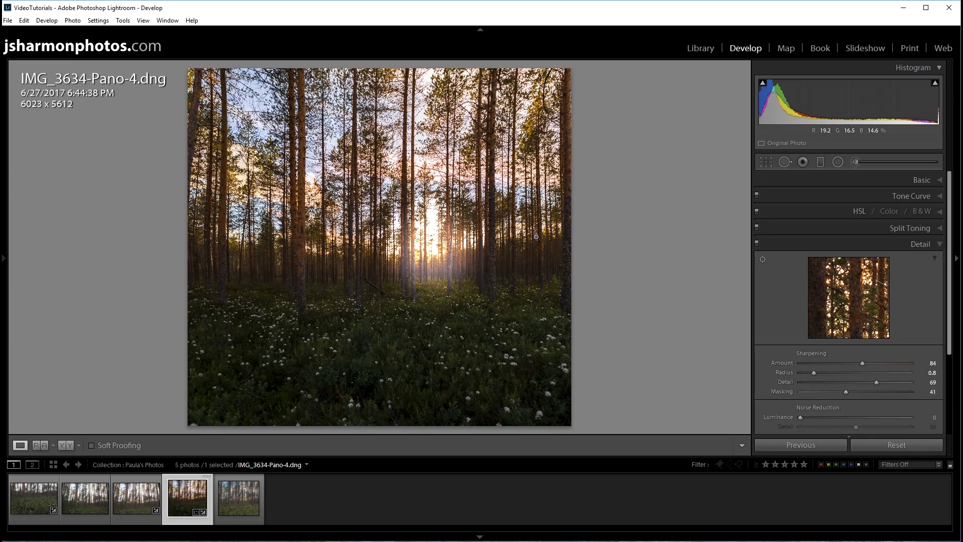
Compare the panorama before and after the edits with the sun glow filter applied
key(backslash)
key(backslash)
key(backslash)
key(backslash)
Copy the settings of the history step just before the radial filter was added to the Before version
mouse_move(2, 284)
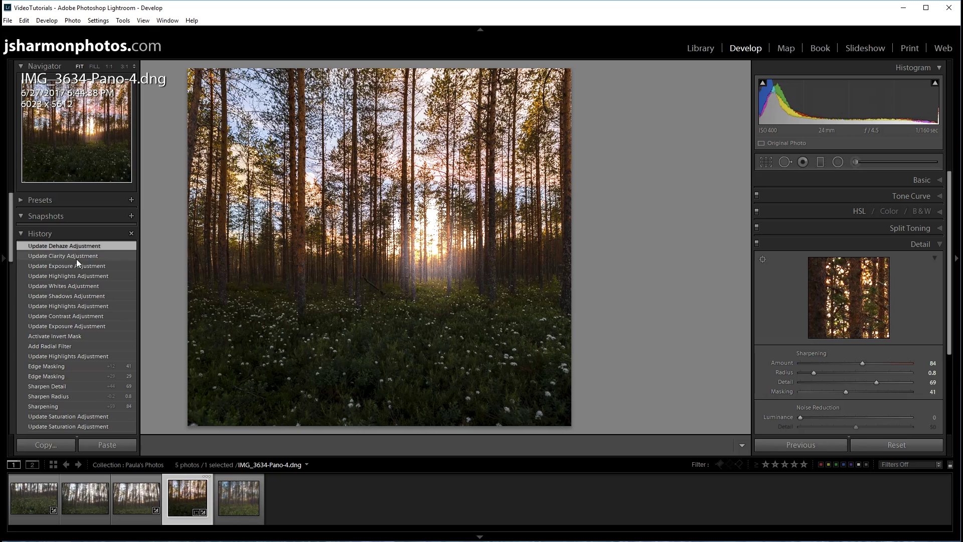
right_click(67, 357)
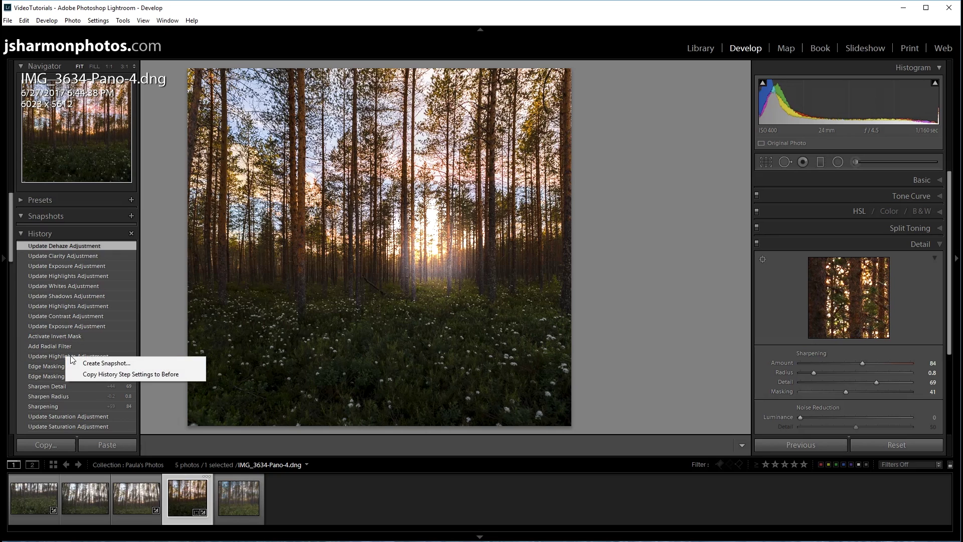
click(114, 375)
Compare the new Before version with the current panorama repeatedly to judge the radial filter's effect alone
key(backslash)
key(backslash)
key(backslash)
key(backslash)
key(backslash)
key(backslash)
key(backslash)
key(backslash)
key(backslash)
key(backslash)
key(backslash)
key(backslash)
key(backslash)
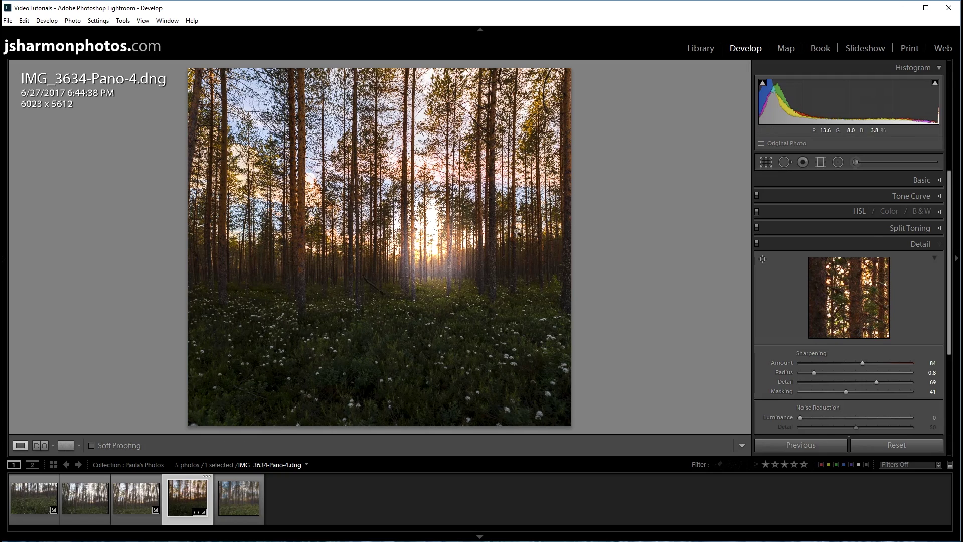
Set the sun radial filter's Noise to 29 while viewing the glow at full size, and close the filter
click(427, 242)
click(253, 265)
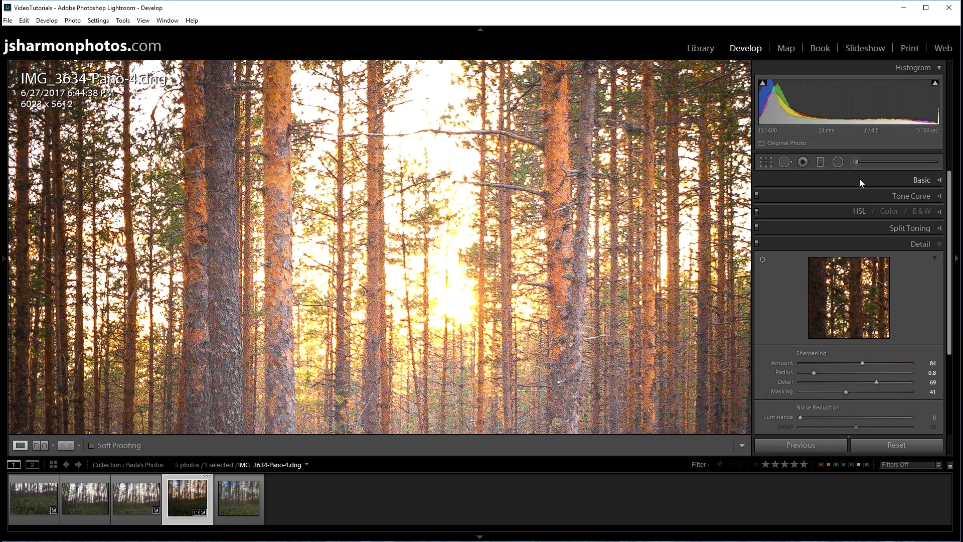
click(838, 162)
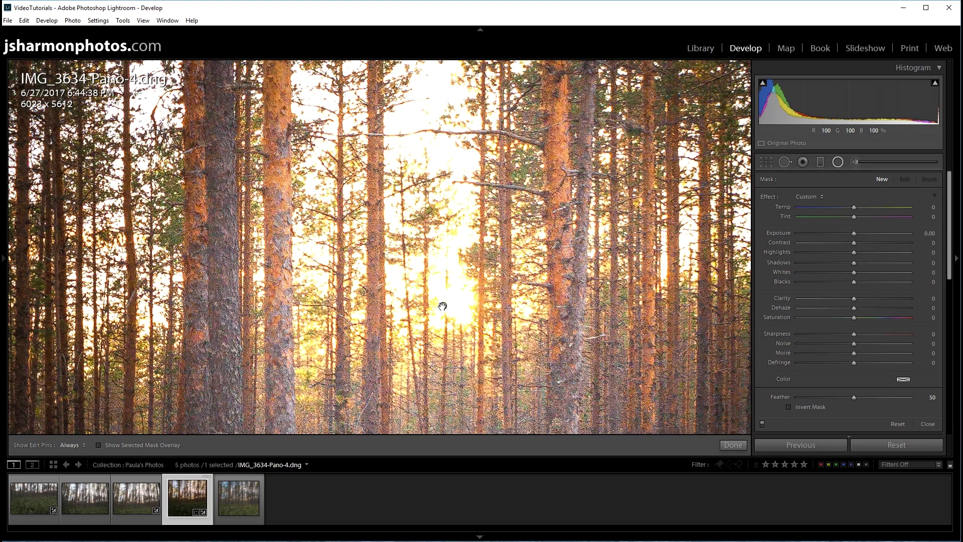
click(443, 305)
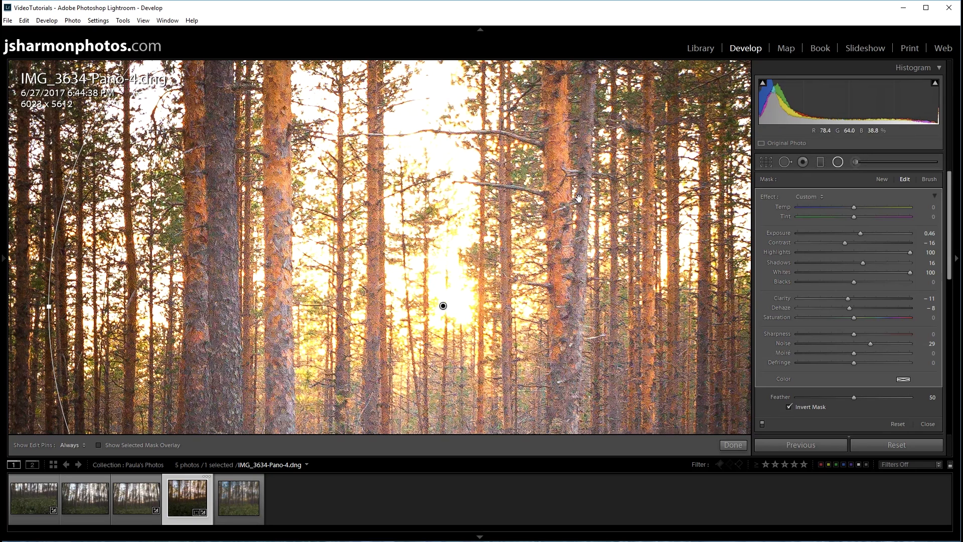
click(839, 163)
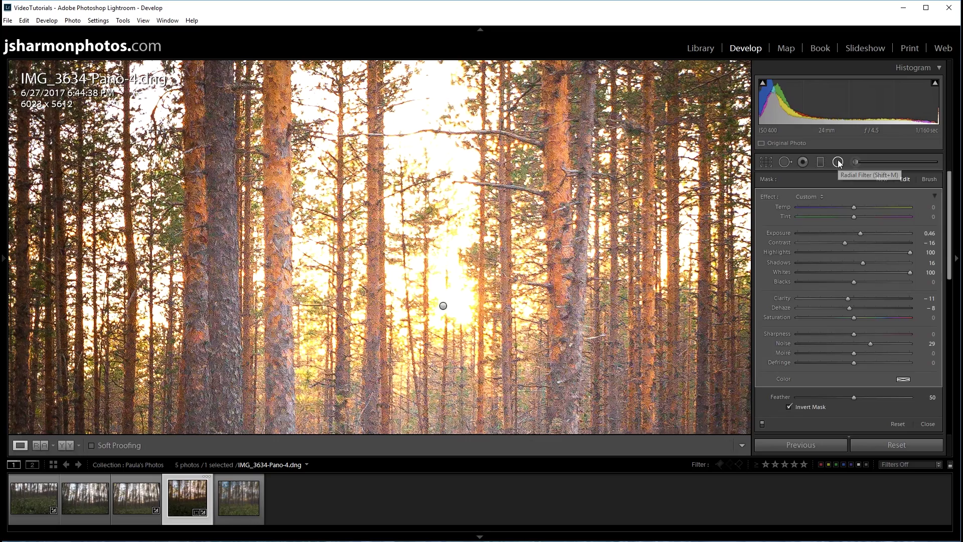
Erase the sun radial filter from the three large trunks left of the sun using its mask brush at size 5
click(431, 172)
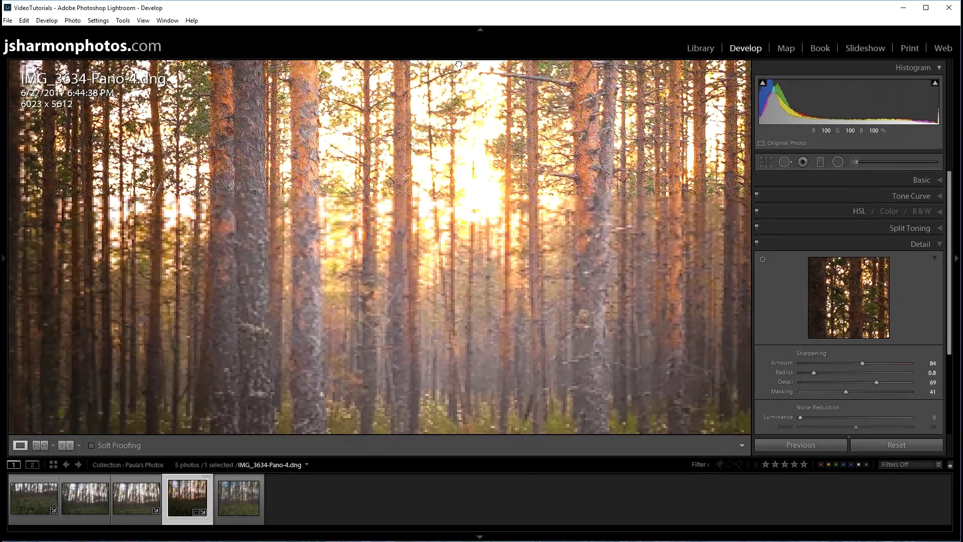
drag(458, 64, 449, 103)
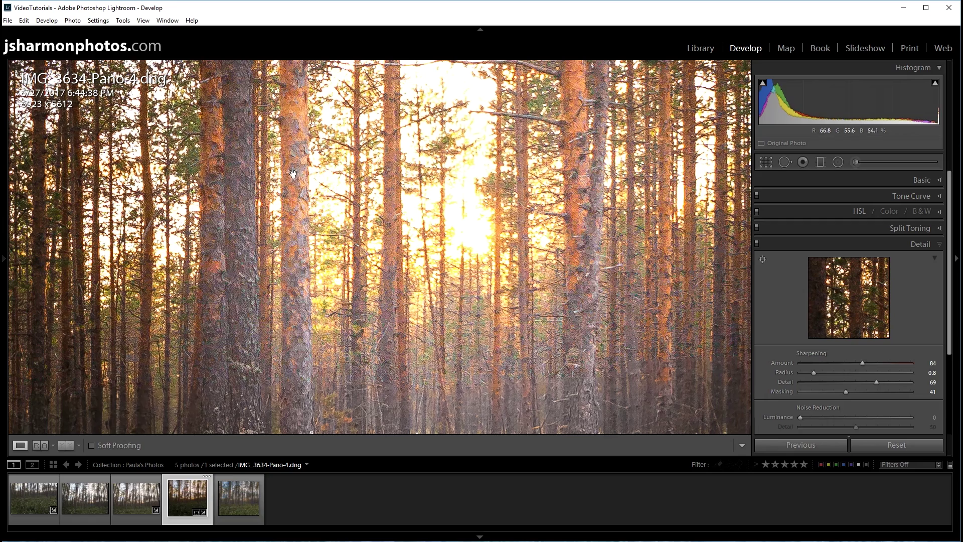
click(332, 146)
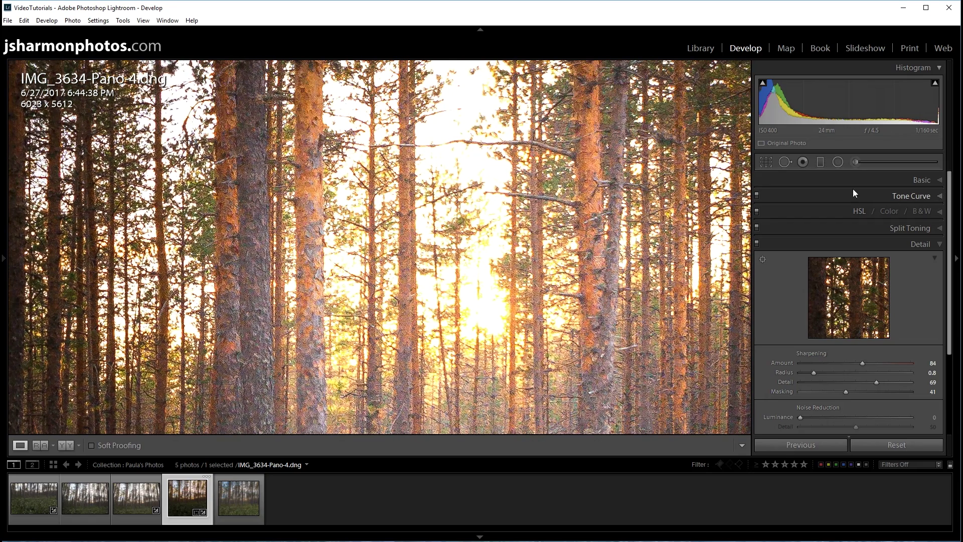
click(838, 161)
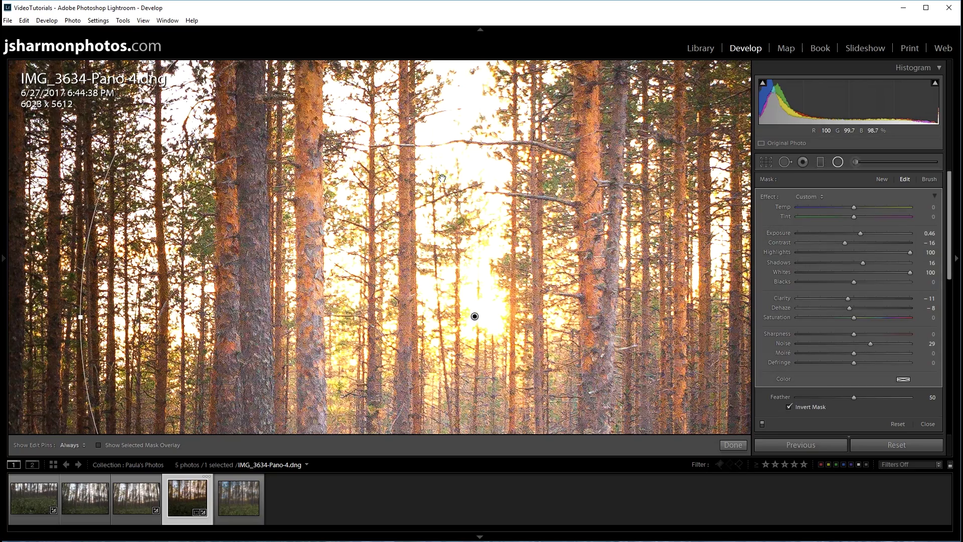
drag(513, 158, 499, 300)
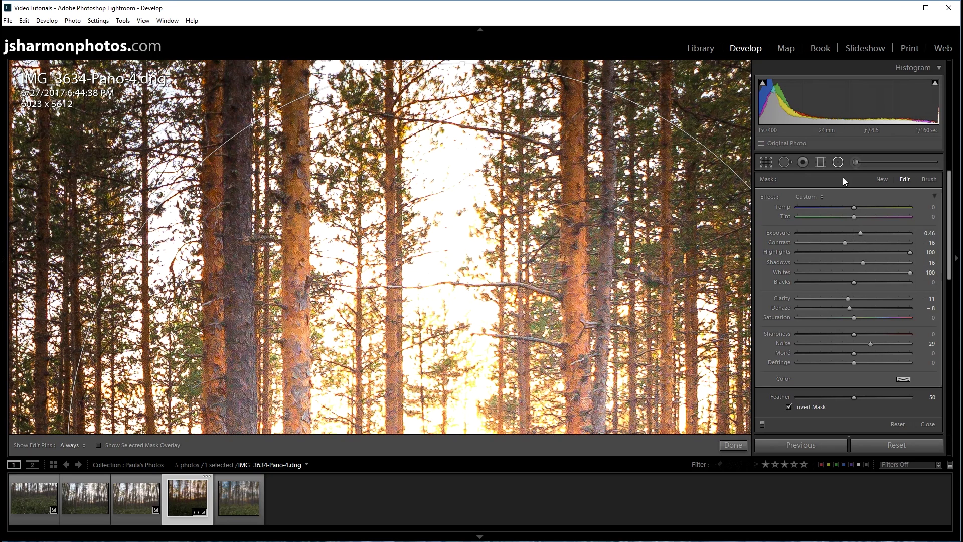
click(928, 179)
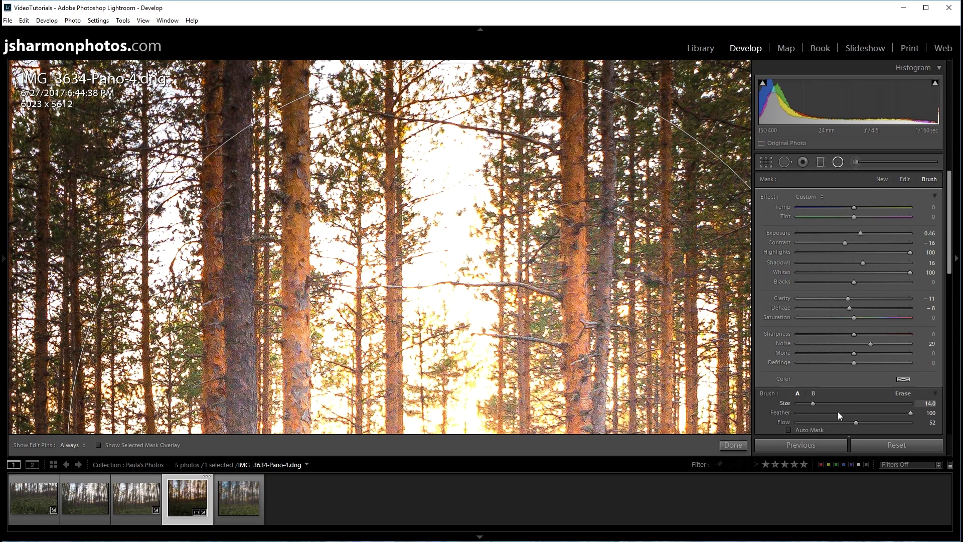
key(alt)
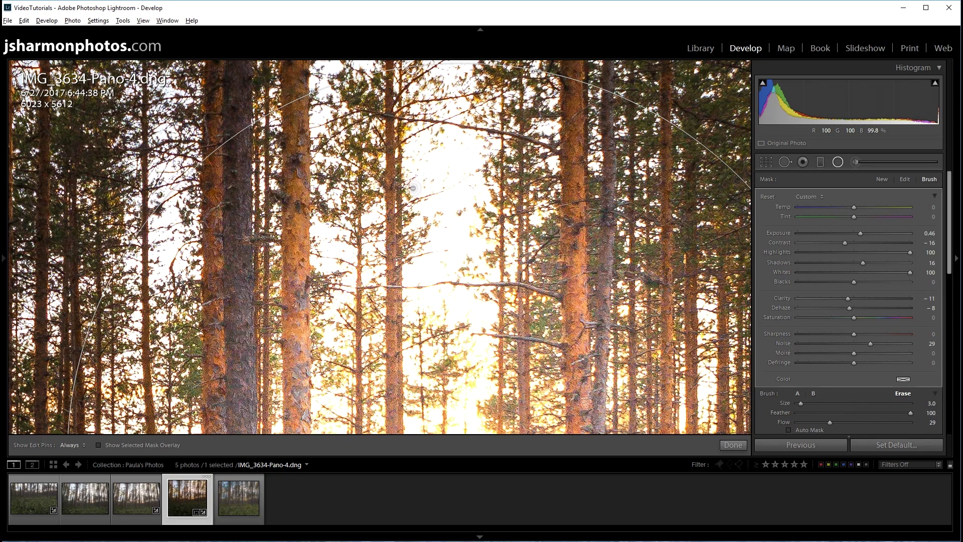
scroll(238, 154, up, 2)
key(h)
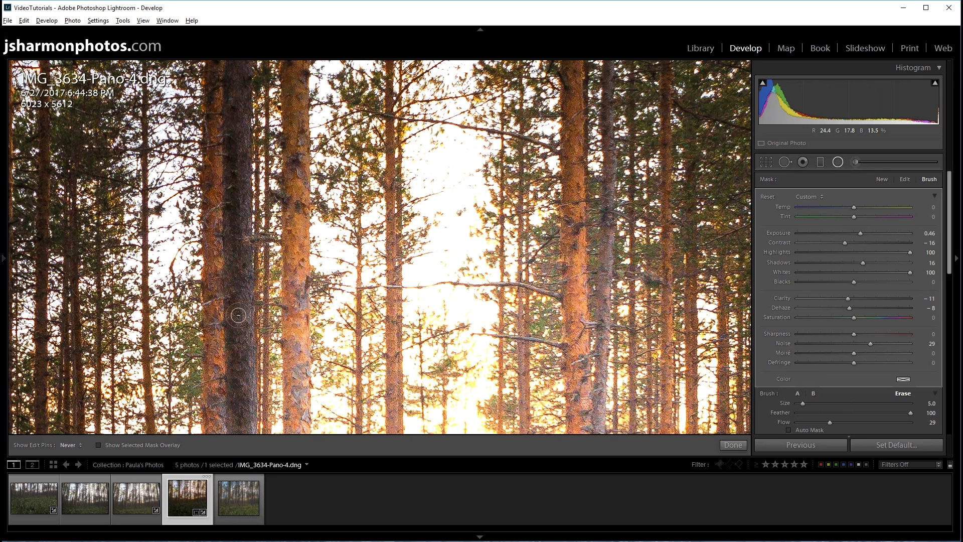
key(h)
key(h)
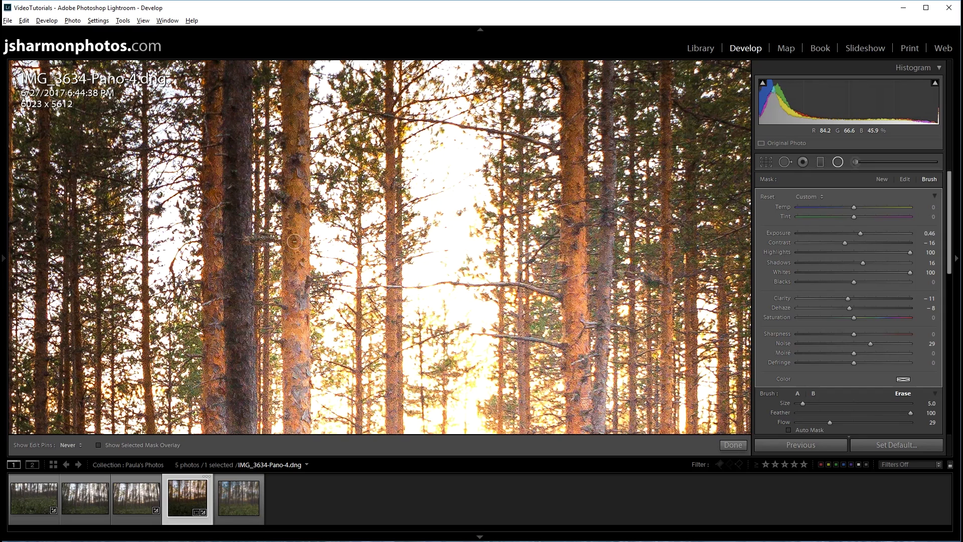
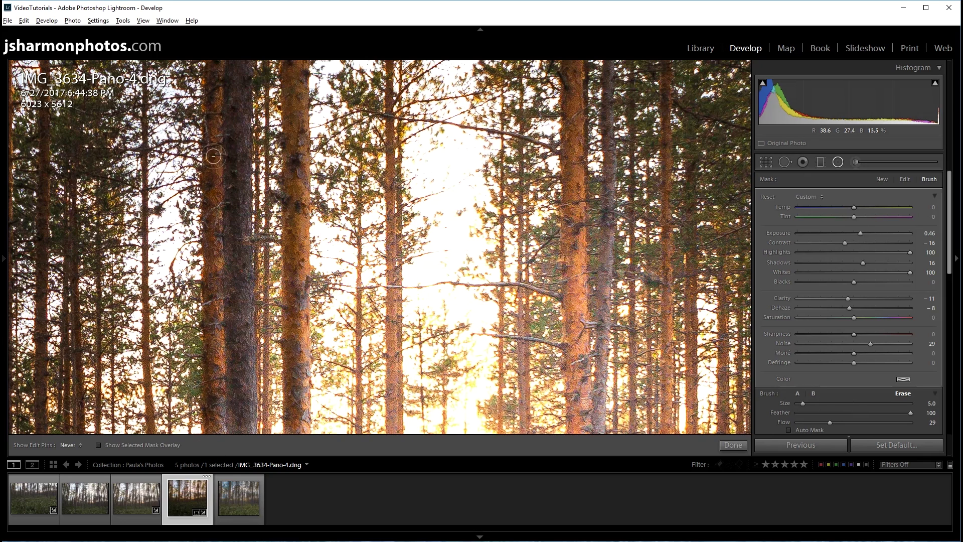
key(h)
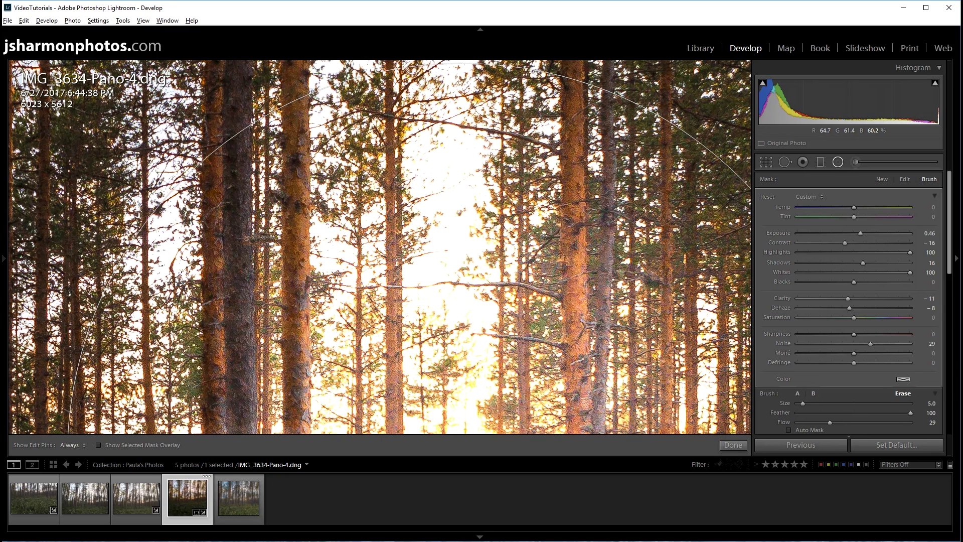
Erase the radial filter's effect from the large orange trunk right of the sun
key(h)
mouse_move(574, 206)
mouse_down()
mouse_move(587, 439)
mouse_move(577, 60)
mouse_move(576, 423)
mouse_move(583, 379)
mouse_move(587, 395)
mouse_move(573, 216)
mouse_move(578, 62)
mouse_move(578, 428)
mouse_move(580, 77)
mouse_move(588, 401)
mouse_up()
key(h)
Reduce the erasing brush to size 2 and erase the filter along the thin grey trunk beside the large orange one
key(bracketleft)
key(bracketleft)
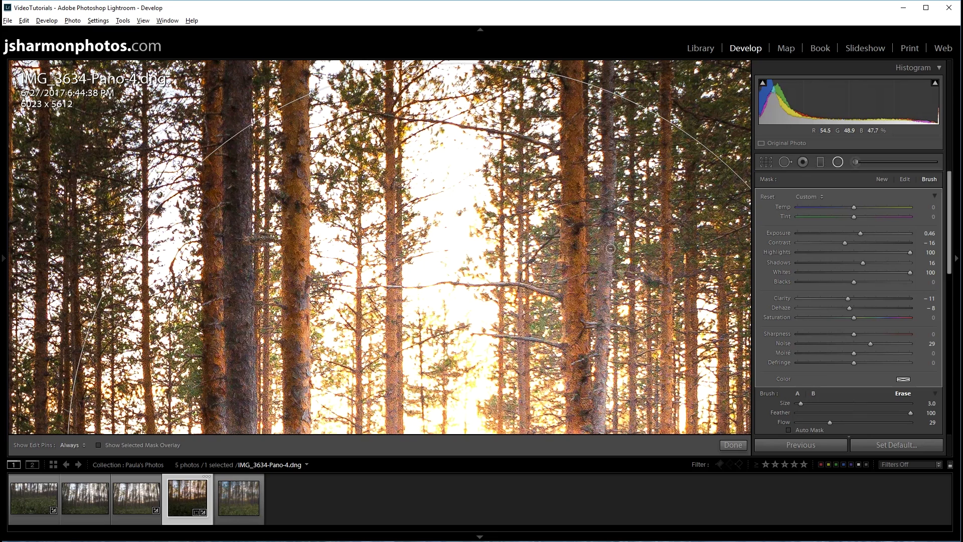
key(h)
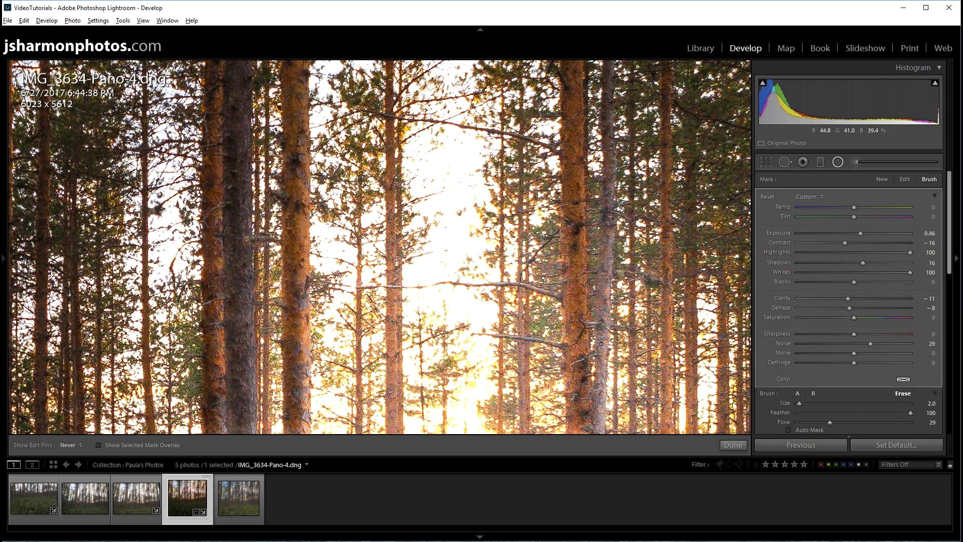
drag(602, 393, 602, 318)
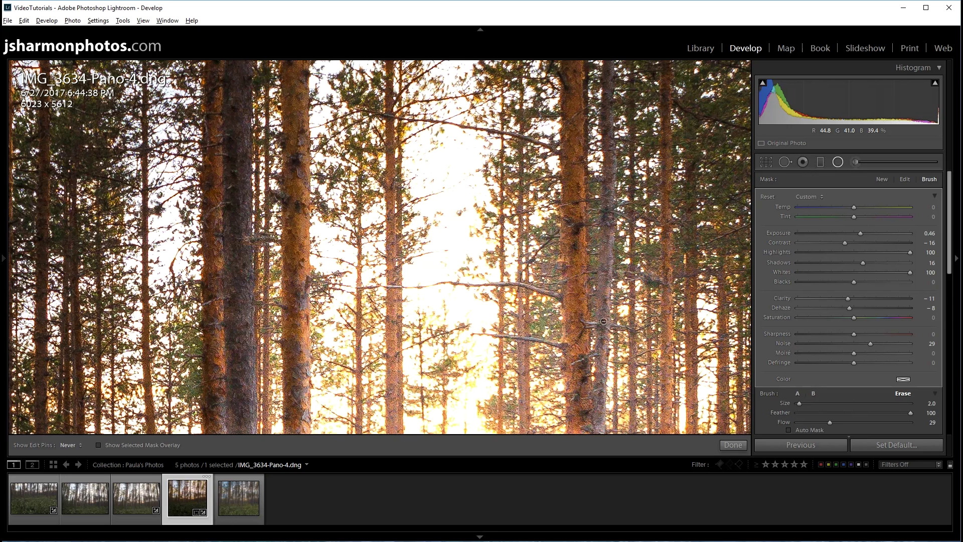
drag(605, 417, 608, 335)
mouse_move(607, 267)
mouse_down()
mouse_move(606, 334)
mouse_move(607, 234)
mouse_up()
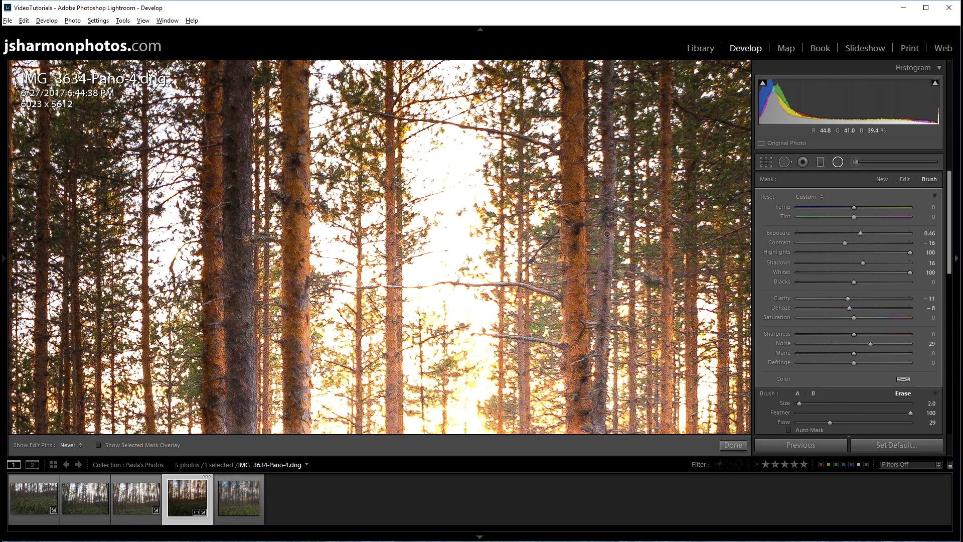
key(h)
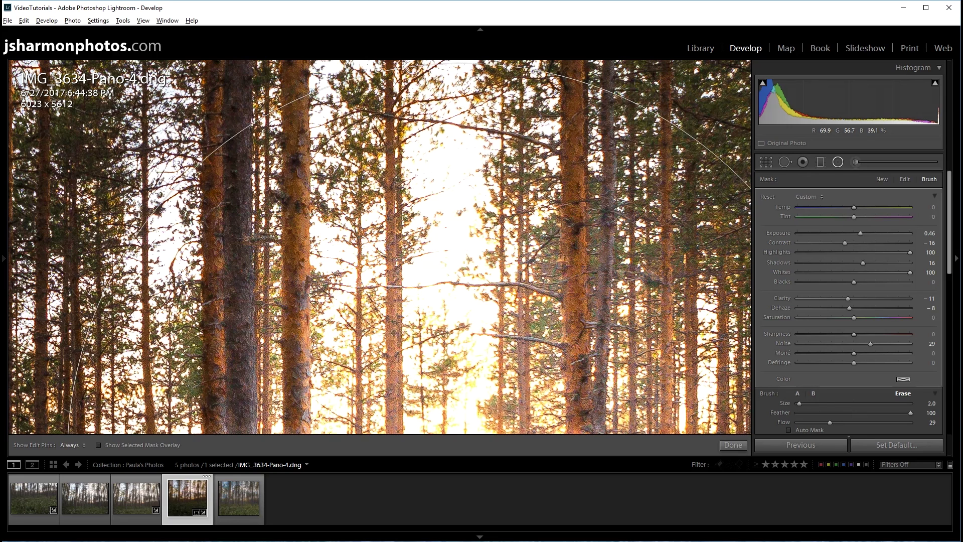
Erase the radial filter's effect along the thin orange trunk just left of the sun
key(h)
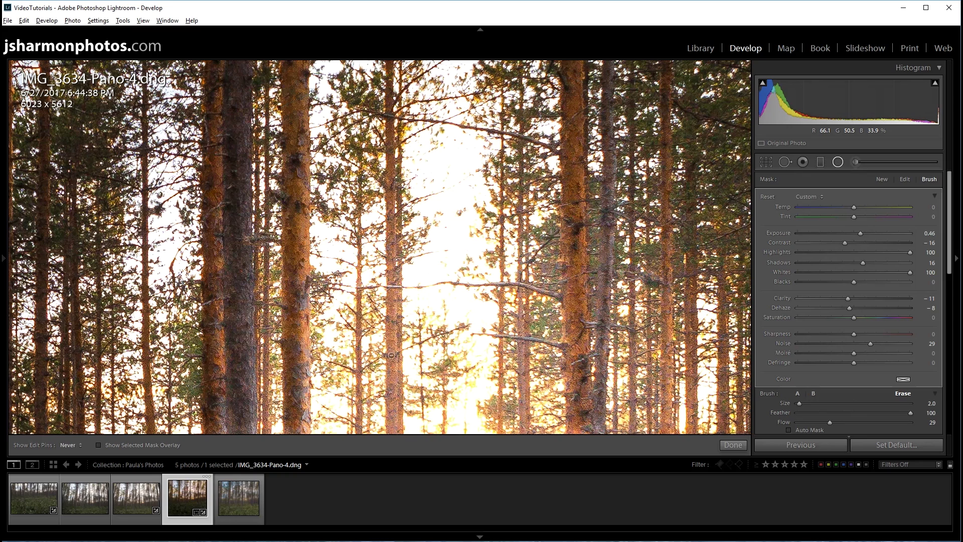
mouse_move(394, 393)
mouse_down()
mouse_move(394, 434)
mouse_move(393, 329)
mouse_up()
mouse_move(388, 278)
mouse_down()
mouse_move(388, 259)
mouse_move(386, 351)
mouse_move(394, 346)
mouse_up()
drag(392, 410, 393, 348)
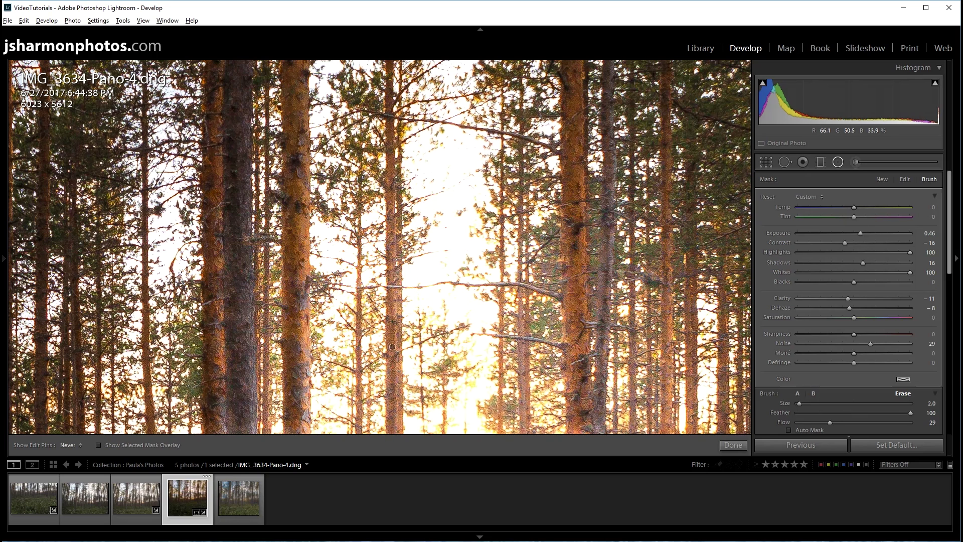
drag(394, 298, 391, 170)
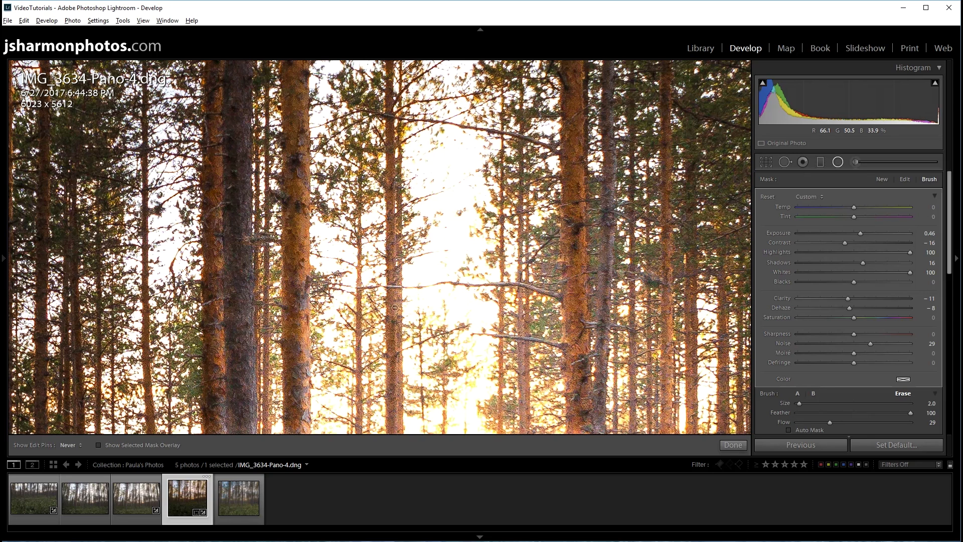
mouse_move(393, 377)
mouse_down()
mouse_move(390, 435)
mouse_move(396, 231)
mouse_up()
key(h)
Erase the radial filter's effect from the thin trunks to the right of the large orange and grey trunk pair
key(h)
mouse_move(662, 368)
mouse_down()
mouse_move(670, 431)
mouse_move(666, 373)
mouse_up()
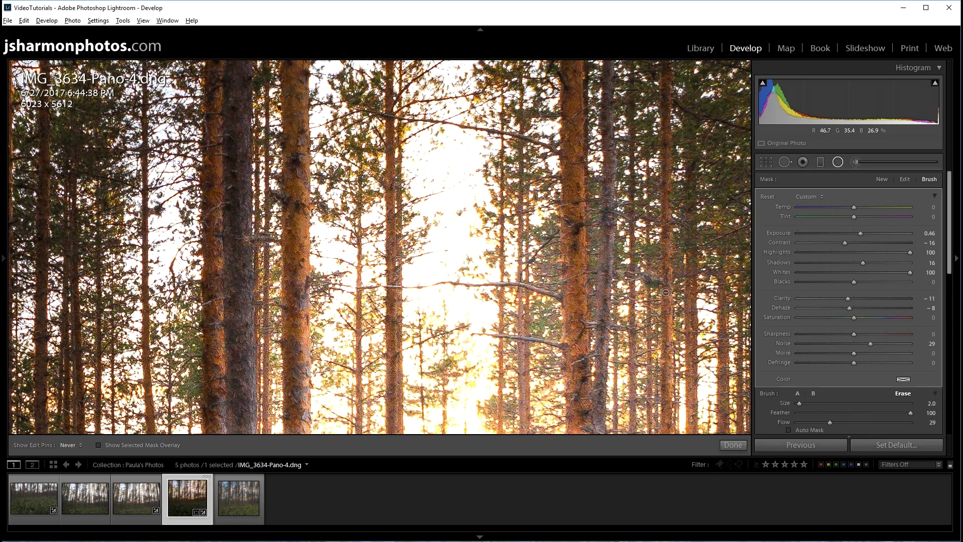
drag(672, 323, 670, 417)
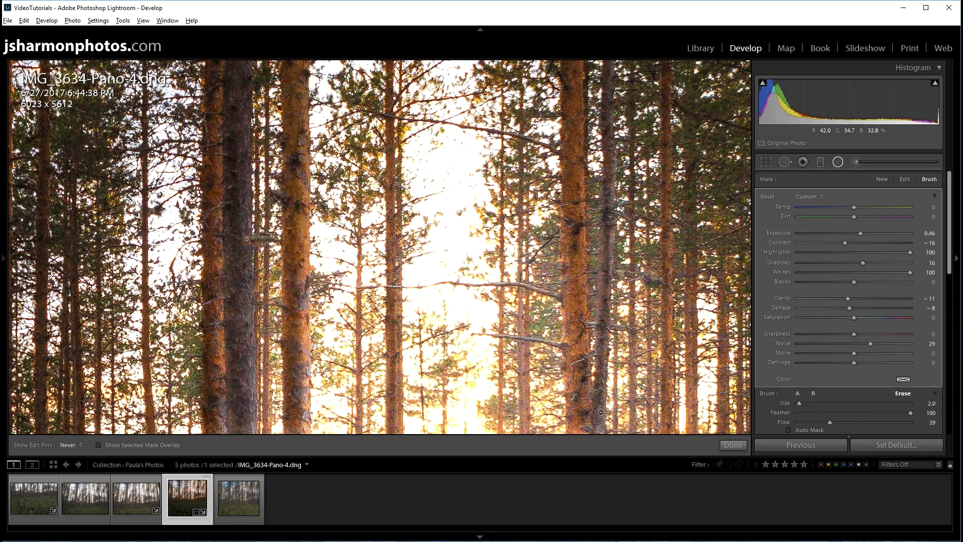
mouse_move(632, 333)
mouse_down()
mouse_move(634, 414)
mouse_move(632, 402)
mouse_up()
mouse_move(633, 355)
mouse_down()
mouse_move(635, 297)
mouse_move(691, 298)
mouse_move(693, 430)
mouse_up()
mouse_move(698, 371)
mouse_down()
mouse_move(687, 314)
mouse_move(722, 286)
mouse_move(727, 400)
mouse_up()
drag(723, 328, 723, 426)
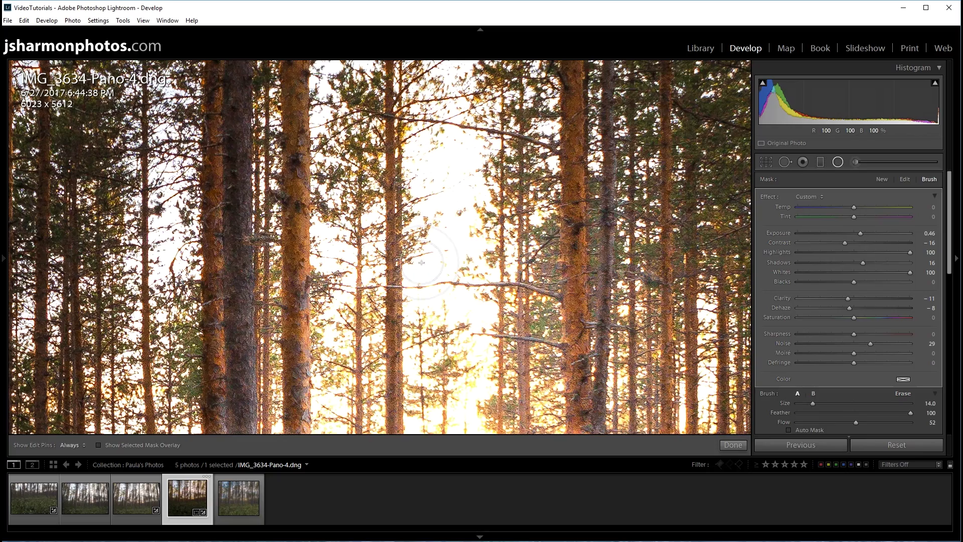
Erase the radial filter's effect along the thin trunks between the orange and grey pair and the filter's right edge with the size 2 brush
mouse_move(429, 233)
mouse_down()
mouse_move(420, 230)
mouse_move(604, 185)
mouse_move(629, 151)
mouse_up()
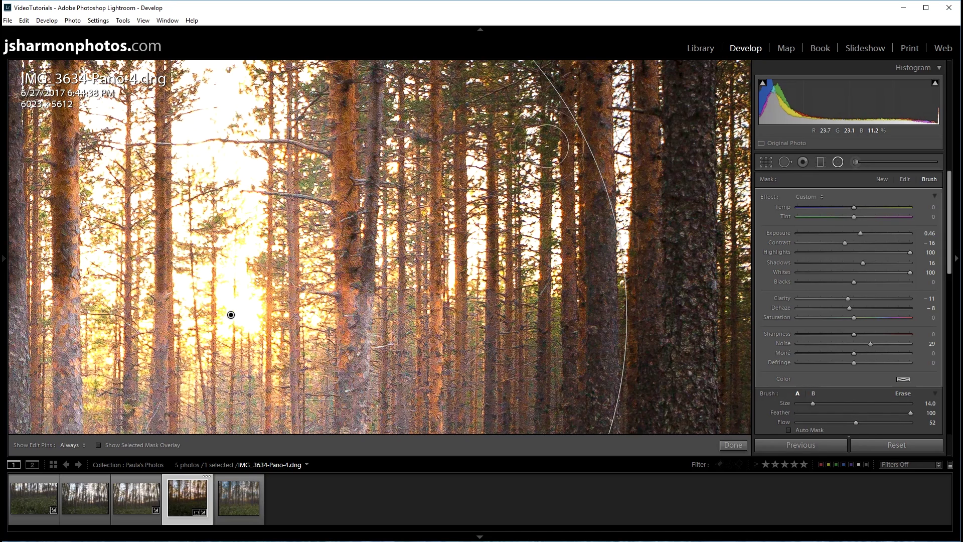
key(alt)
key(h)
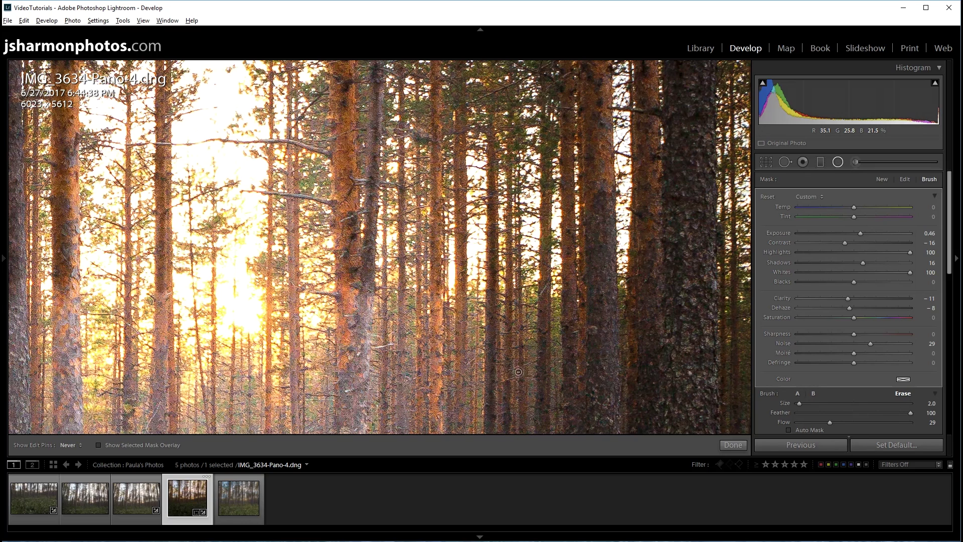
key(h)
drag(396, 287, 401, 436)
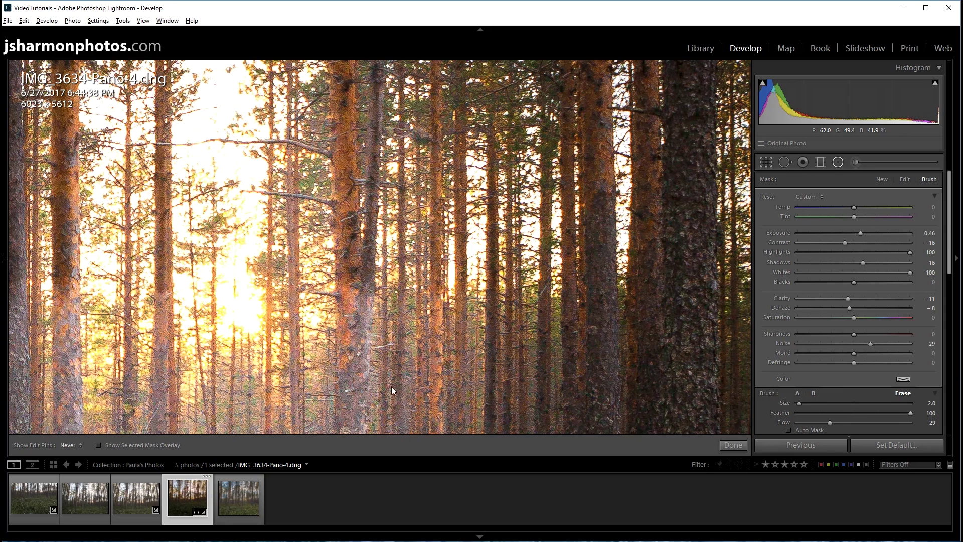
key(h)
key(h)
key(h)
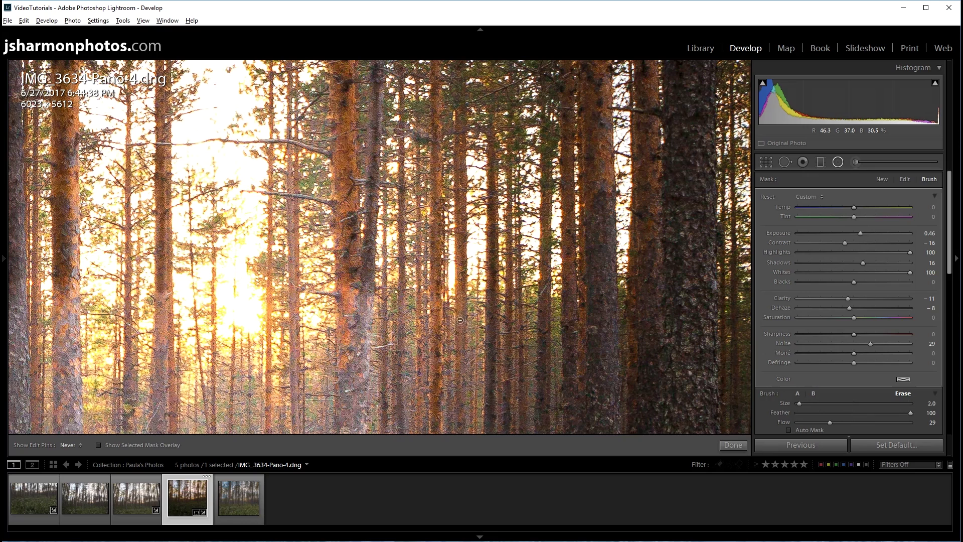
key(h)
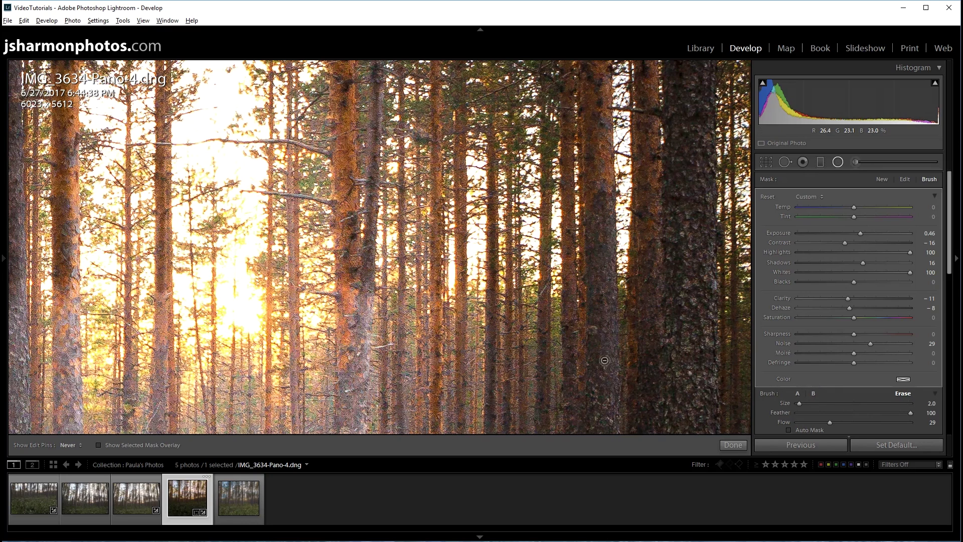
Enlarge the erasing brush to size 4 and erase the filter from the large trunk at its right edge
key(h)
key(bracketright)
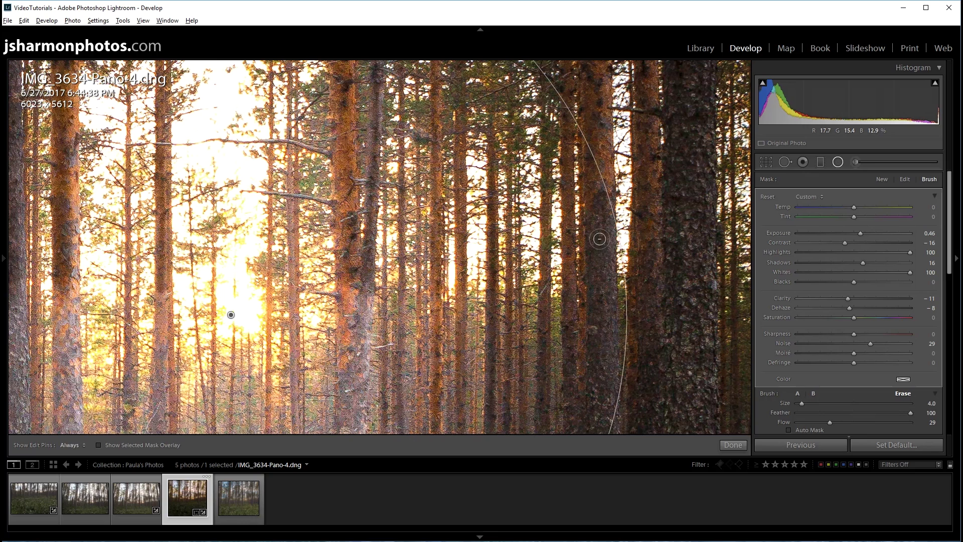
key(h)
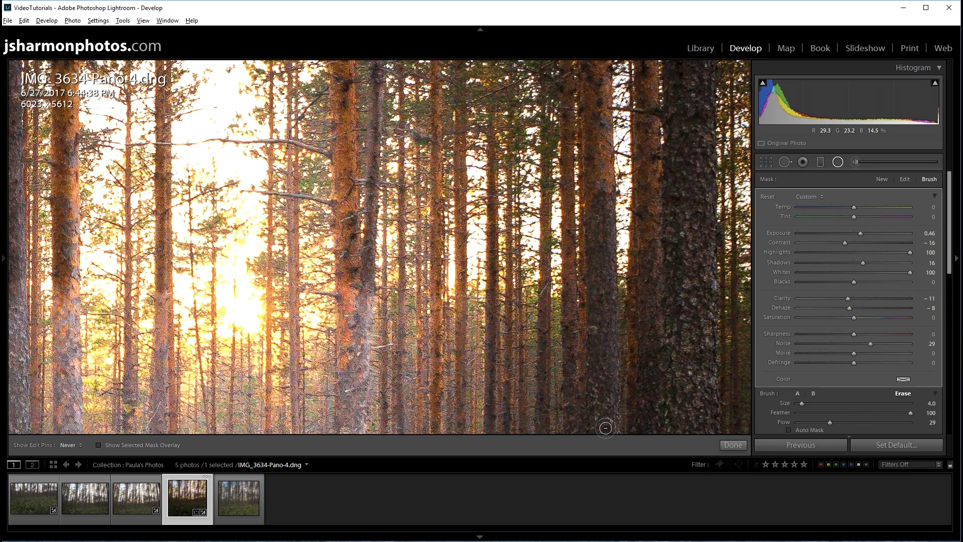
key(h)
Erase the radial filter's effect from the lower part of the large orange trunk left of the sun
key(h)
mouse_move(60, 433)
mouse_down()
mouse_move(63, 314)
mouse_move(58, 424)
mouse_move(63, 401)
mouse_move(66, 441)
mouse_move(68, 362)
mouse_up()
drag(65, 293, 59, 425)
key(h)
Reduce the erasing brush to size 3 and erase the filter from the lower part of the slim orange trunk just left of the sun
key(bracketleft)
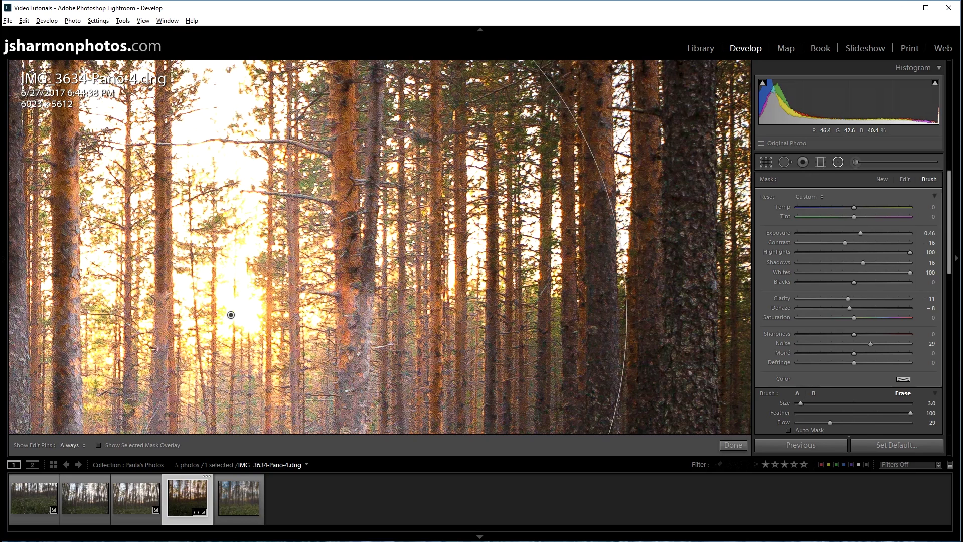
mouse_move(156, 335)
mouse_down()
mouse_move(160, 409)
mouse_move(161, 270)
mouse_move(158, 432)
mouse_move(159, 342)
mouse_up()
key(h)
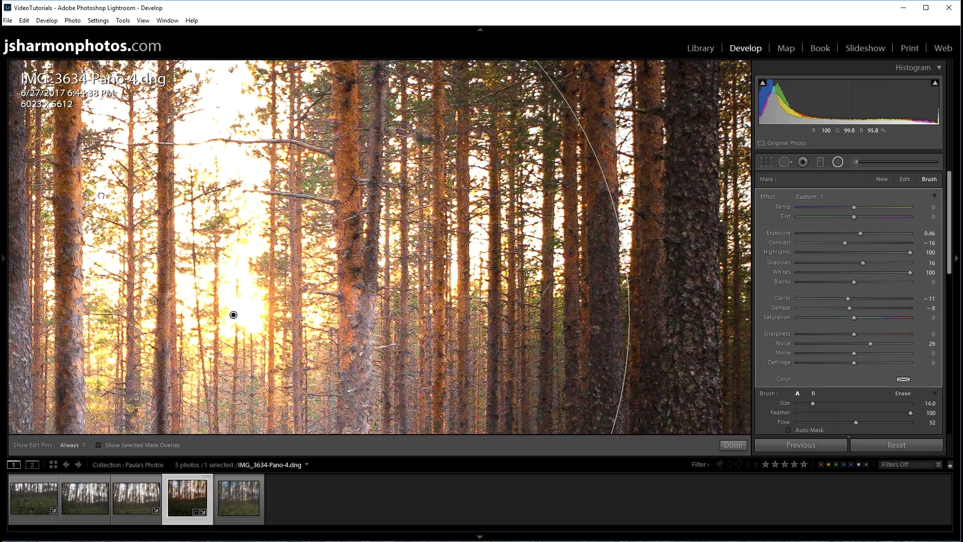
Erase the filter from the lower parts of the two adjoining large trunks left of the sun, using brush sizes 6 and 5
drag(94, 202, 408, 134)
key(alt)
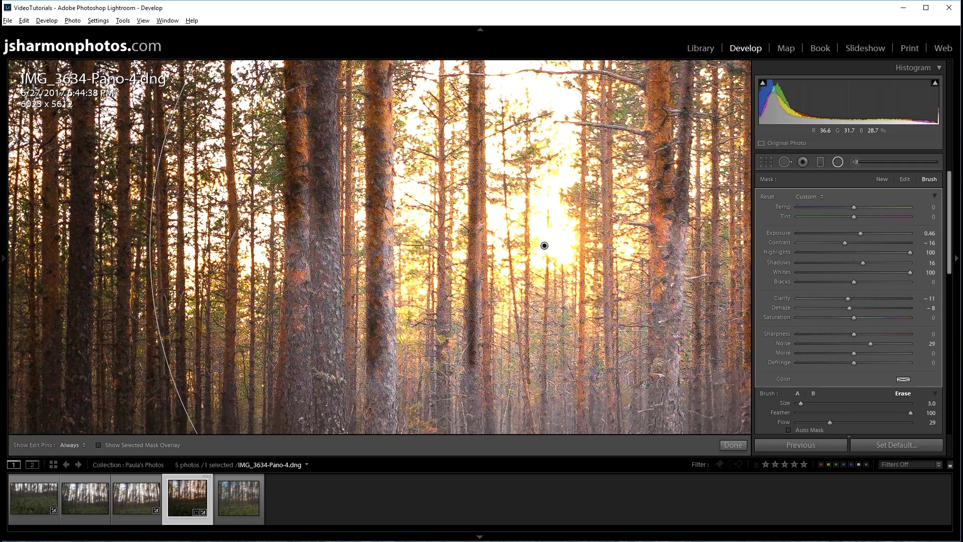
scroll(318, 222, up, 1)
key(h)
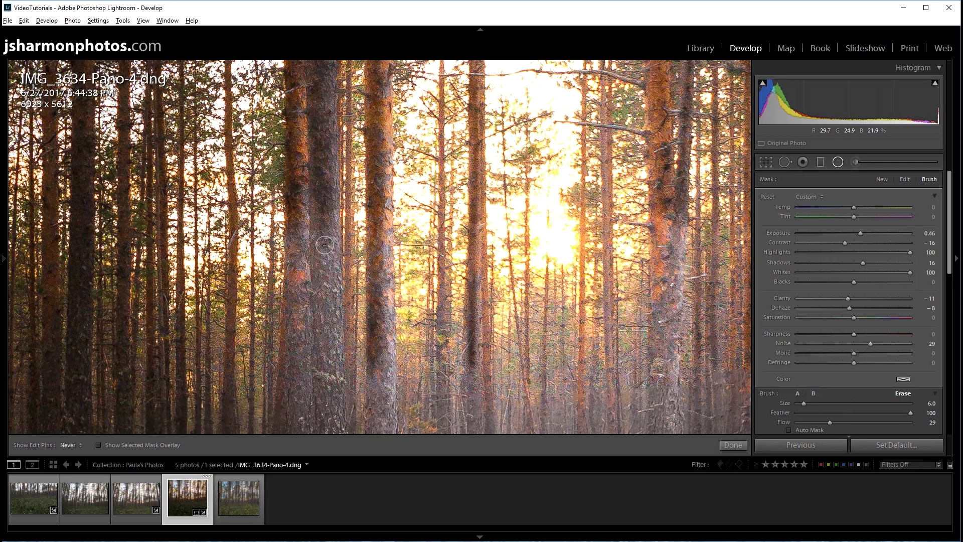
mouse_move(319, 302)
mouse_down()
mouse_move(321, 253)
mouse_move(316, 397)
mouse_move(322, 229)
mouse_move(316, 314)
mouse_move(313, 251)
mouse_move(324, 374)
mouse_move(324, 277)
mouse_move(315, 258)
mouse_move(324, 379)
mouse_move(290, 265)
mouse_move(291, 233)
mouse_up()
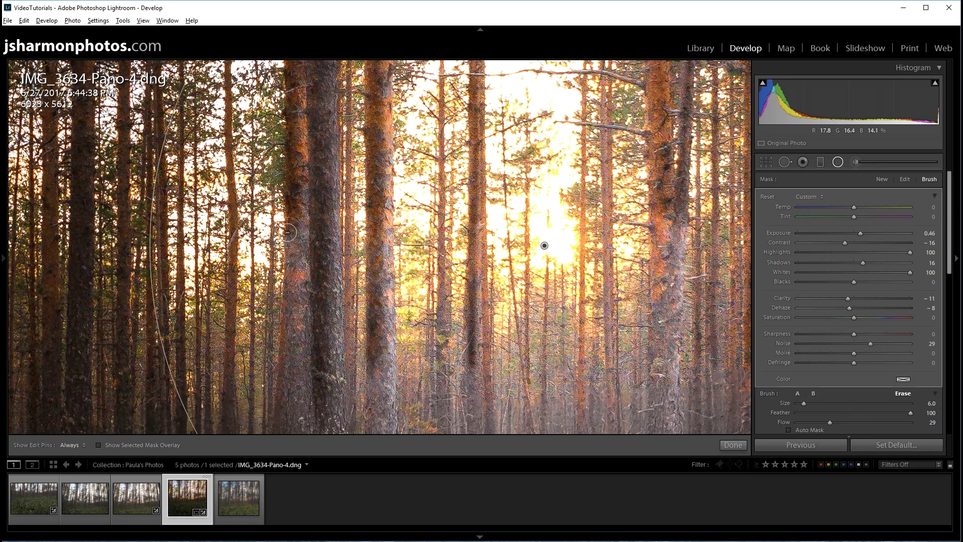
scroll(294, 289, down, 1)
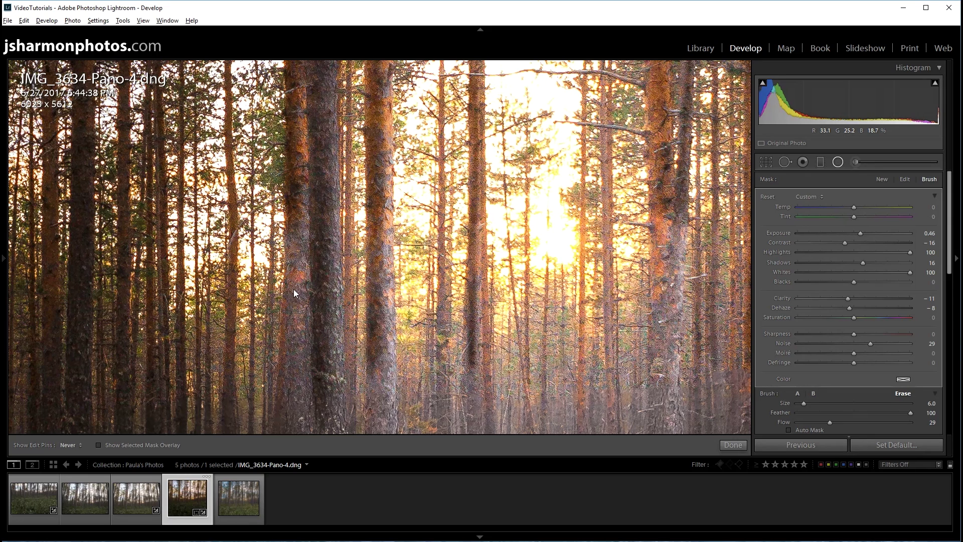
mouse_move(288, 304)
mouse_down()
mouse_move(288, 425)
mouse_move(295, 215)
mouse_move(286, 424)
mouse_move(292, 334)
mouse_up()
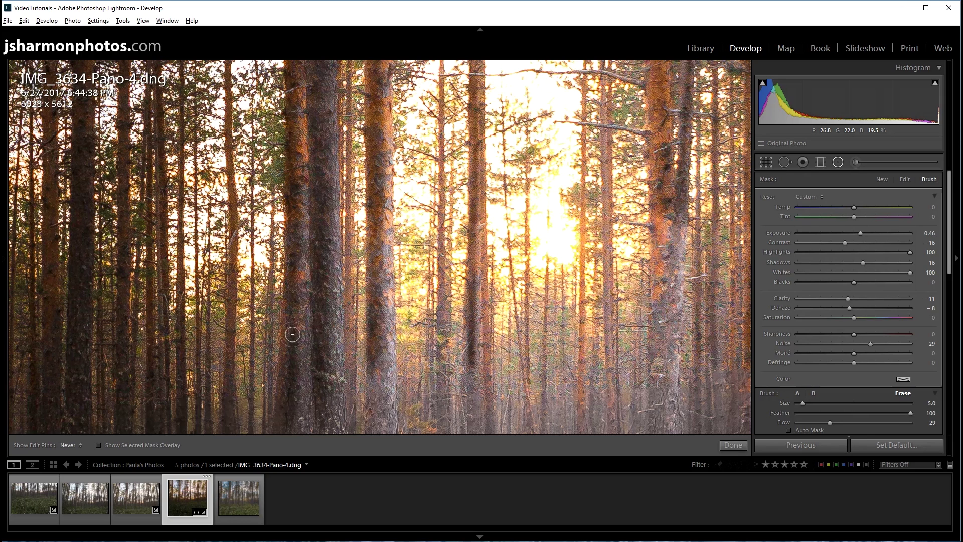
mouse_move(290, 239)
mouse_down()
mouse_move(294, 170)
mouse_move(288, 411)
mouse_up()
key(h)
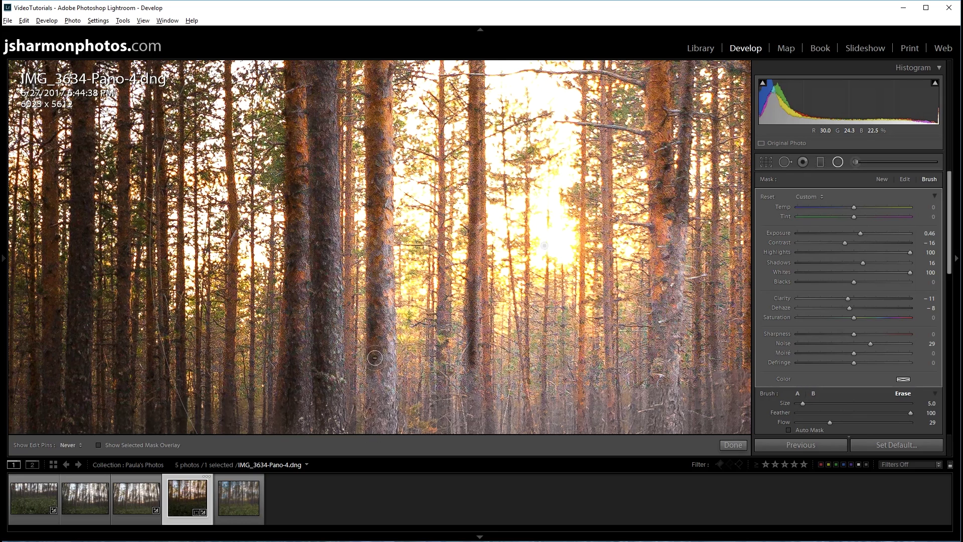
Erase the filter along the next large trunk right of that adjoining pair with the size 5 brush
drag(378, 423, 376, 279)
drag(381, 117, 373, 426)
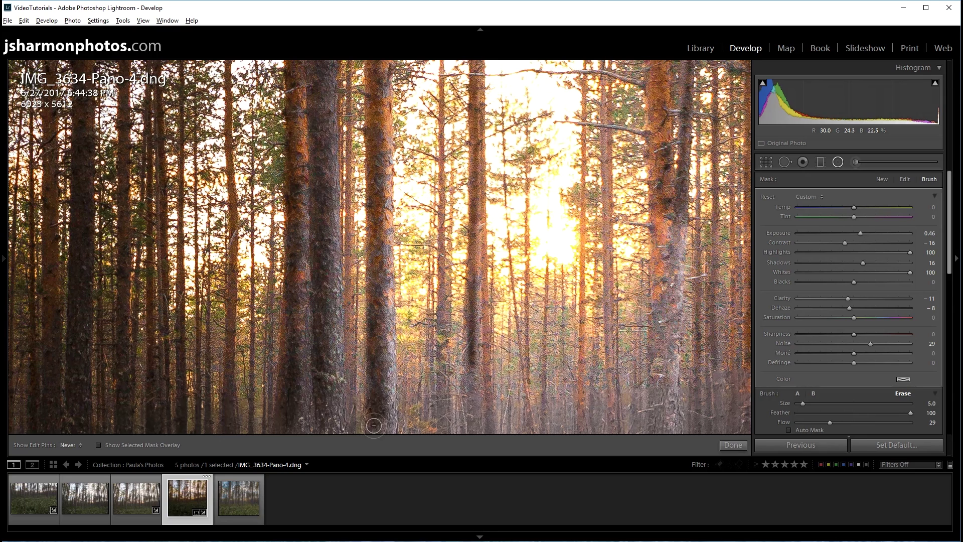
key(h)
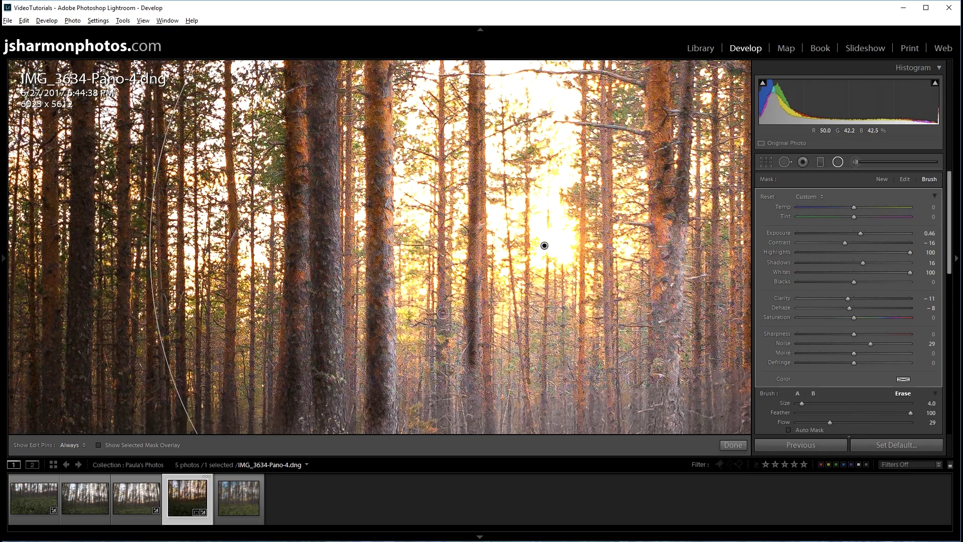
Reduce the erasing brush to size 3 and erase the filter from the bases of the two slim trunks just left of the sun
key(h)
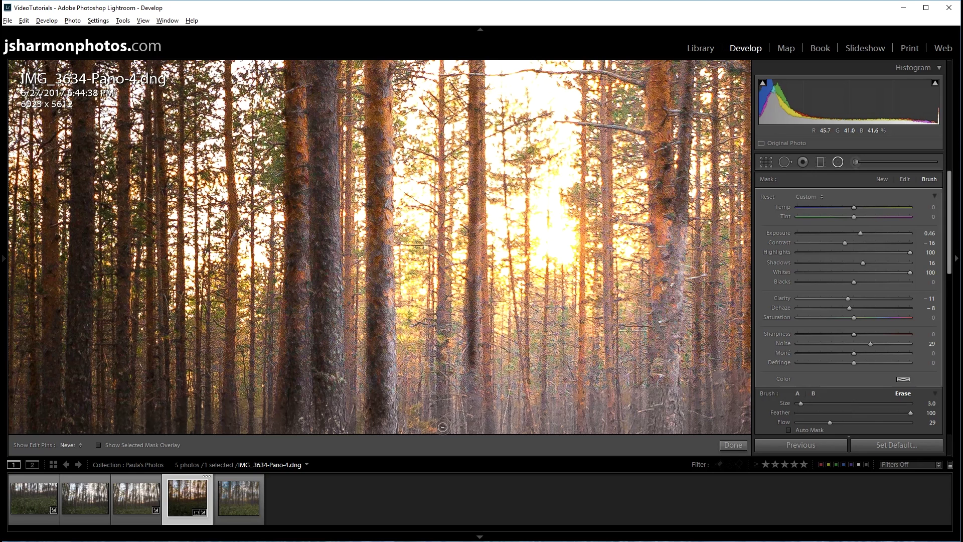
drag(445, 313, 443, 368)
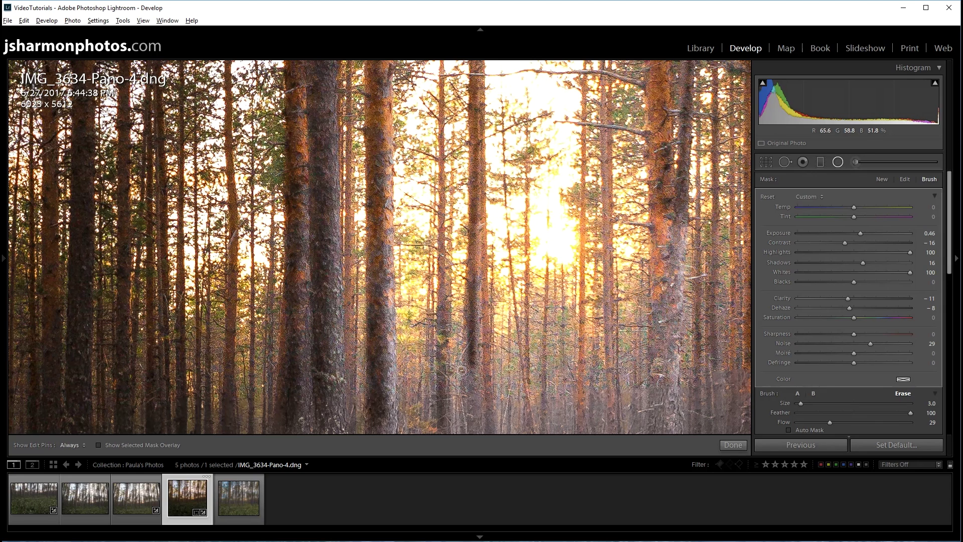
key(h)
mouse_move(471, 407)
mouse_down()
mouse_move(472, 376)
mouse_move(474, 431)
mouse_up()
drag(473, 376, 474, 432)
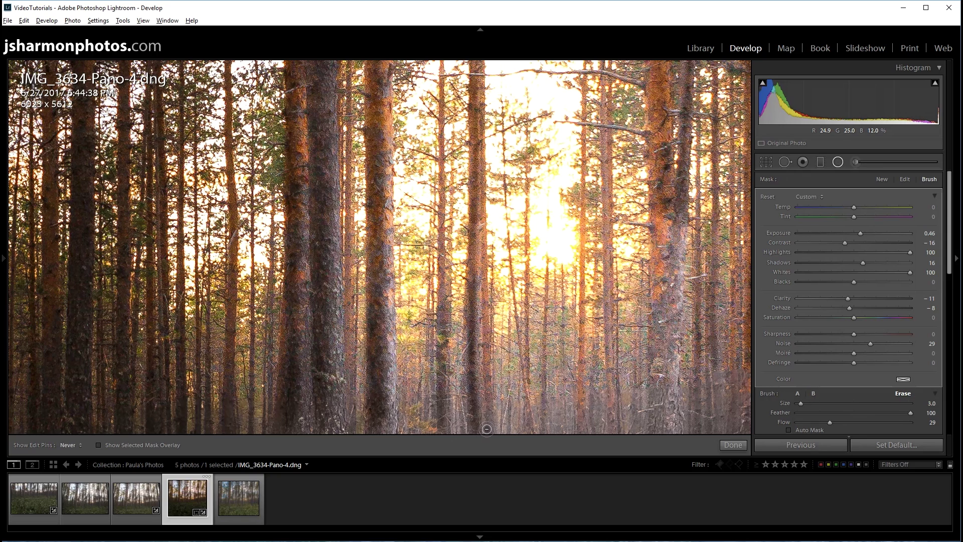
Reduce the erasing brush to size 2 and erase the filter along the thin trunk just right of the sun
key(h)
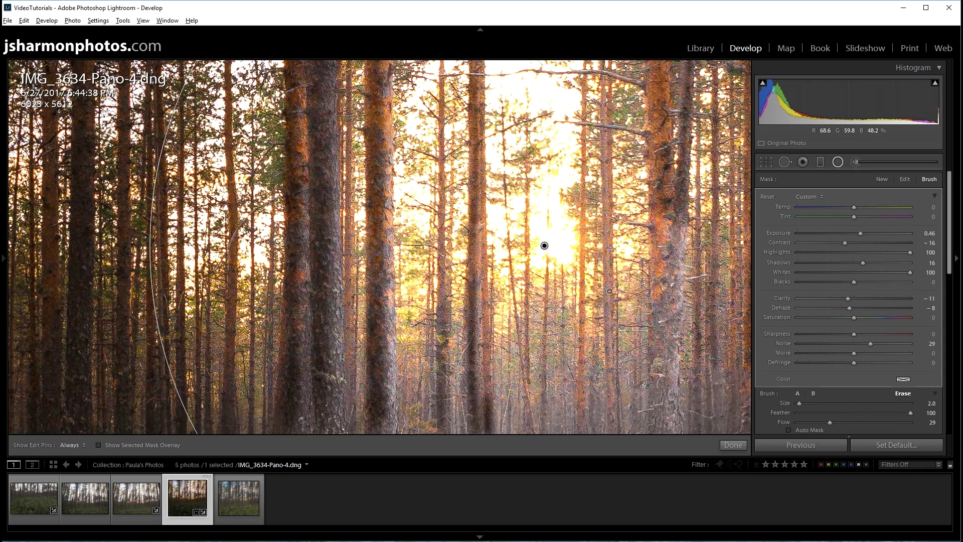
key(h)
drag(611, 393, 613, 432)
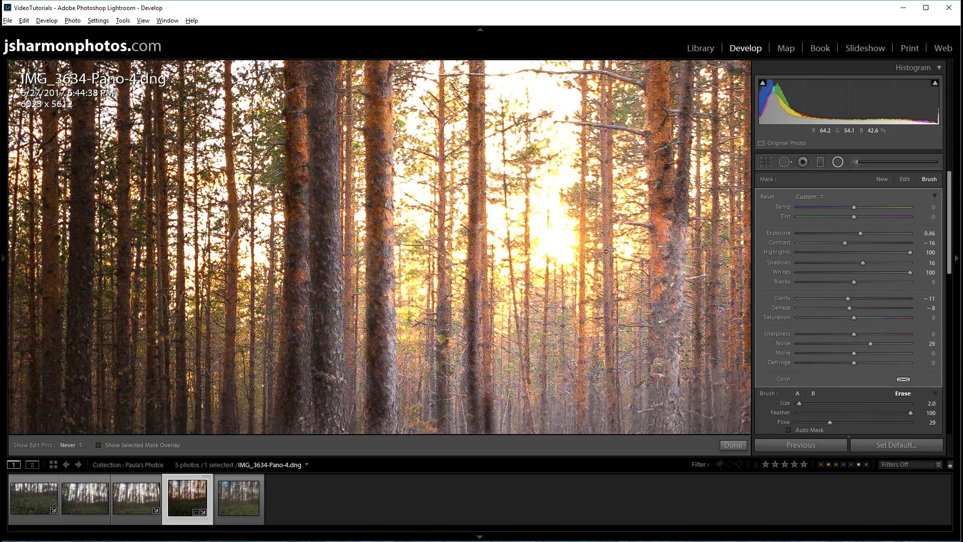
drag(604, 154, 604, 119)
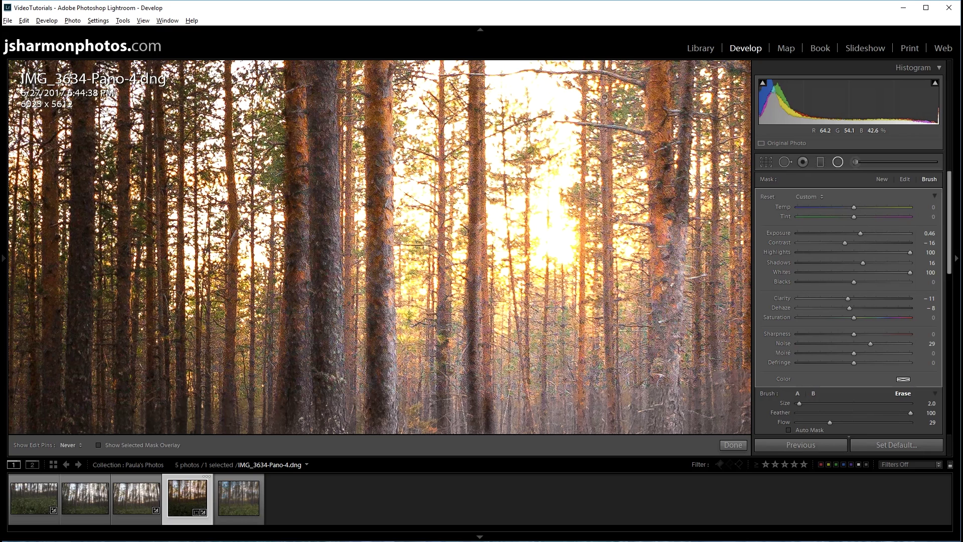
Enlarge the erasing brush and erase the filter from the lower part of the large trunk right of the sun
key(bracketright)
key(h)
key(h)
drag(667, 333, 678, 233)
mouse_move(673, 357)
mouse_down()
mouse_move(676, 314)
mouse_move(672, 422)
mouse_move(677, 279)
mouse_move(667, 427)
mouse_move(677, 223)
mouse_move(666, 446)
mouse_move(672, 404)
mouse_up()
key(h)
Reduce the erasing brush to size 2 and erase the filter along the thin trunks right of the large trunk
key(bracketleft)
key(bracketleft)
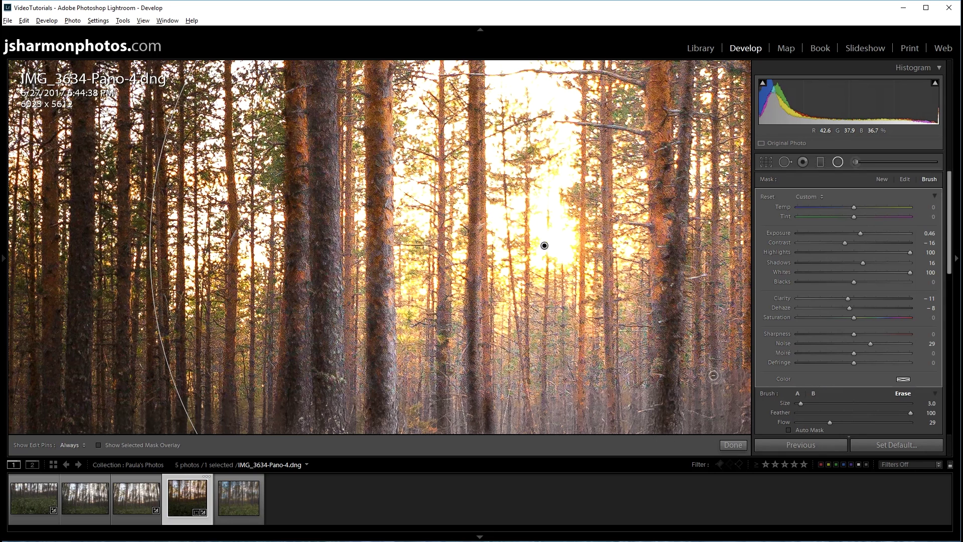
key(h)
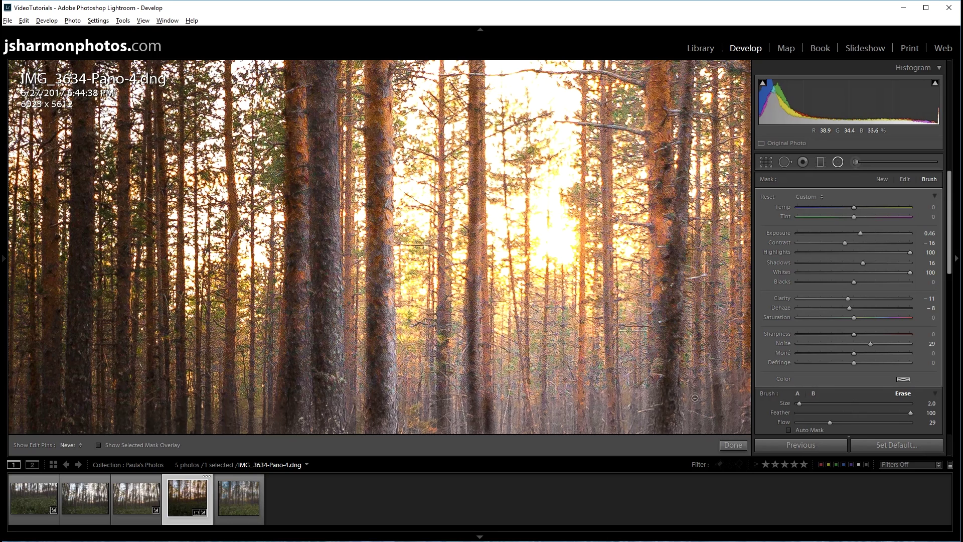
key(h)
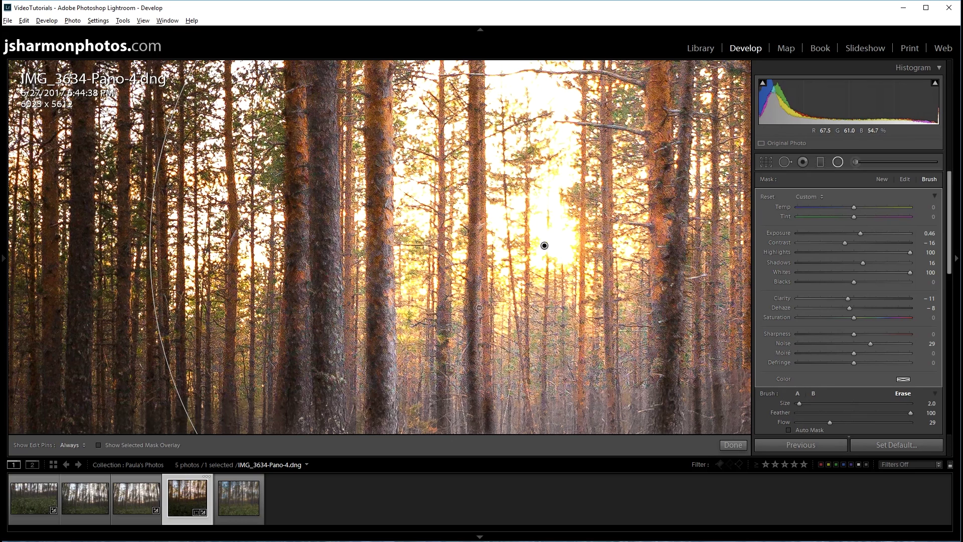
key(h)
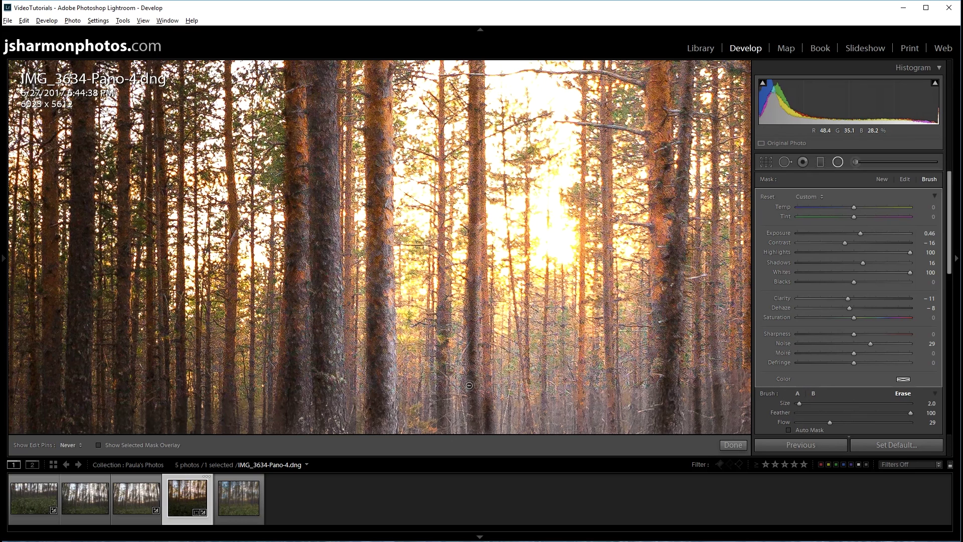
Enlarge the erasing brush and erase the filter from the bases of the three large trunks above the forest floor
key(alt)
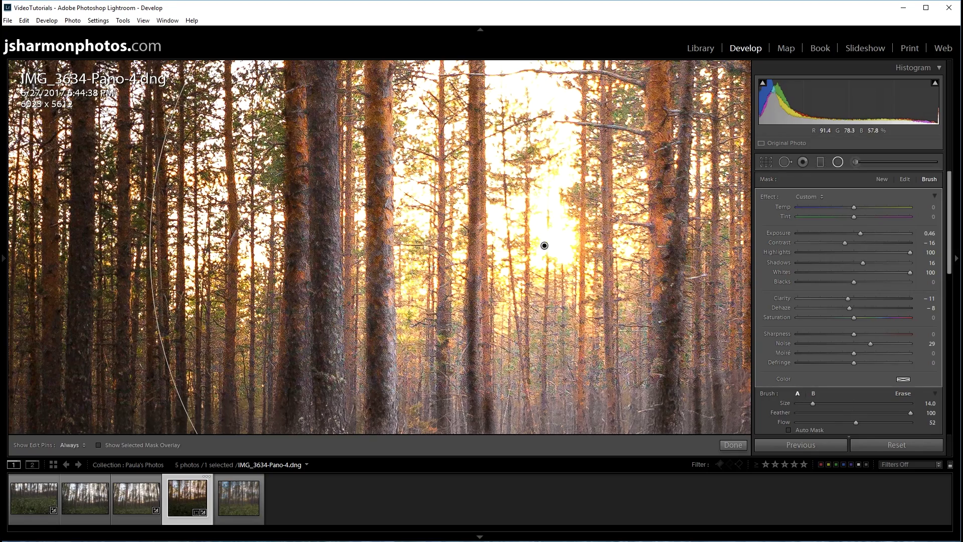
key(space)
drag(504, 318, 504, 316)
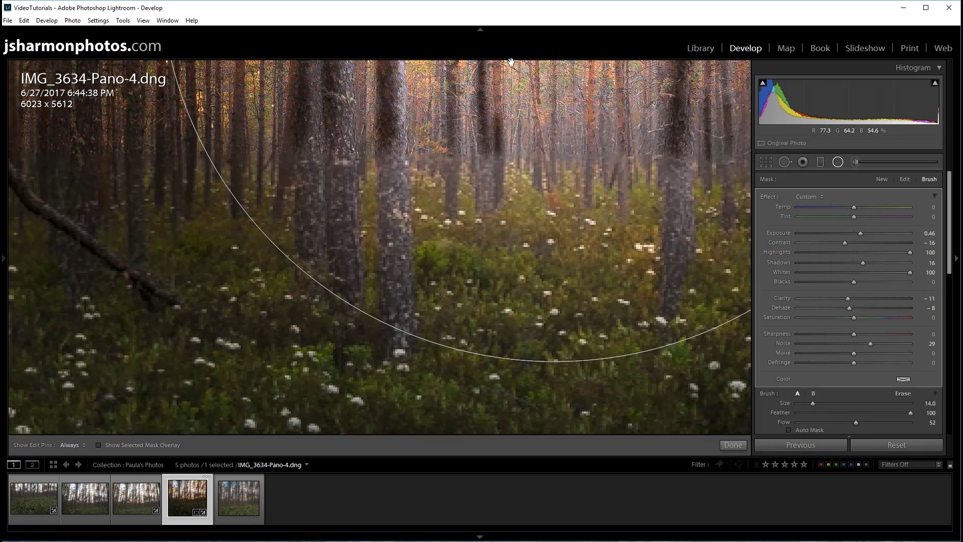
drag(510, 64, 499, 82)
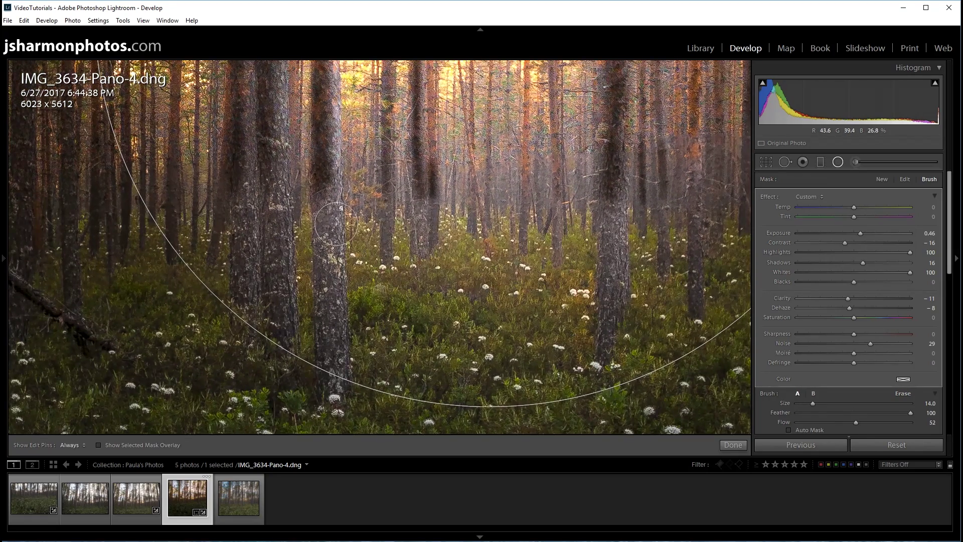
key(alt)
scroll(271, 186, up, 2)
key(h)
mouse_move(271, 226)
mouse_down()
mouse_move(271, 318)
mouse_move(270, 164)
mouse_move(268, 275)
mouse_move(234, 274)
mouse_move(239, 197)
mouse_move(237, 262)
mouse_up()
mouse_move(232, 183)
mouse_down()
mouse_move(232, 228)
mouse_move(242, 198)
mouse_move(238, 279)
mouse_up()
mouse_move(340, 193)
mouse_down()
mouse_move(322, 216)
mouse_move(318, 269)
mouse_move(327, 209)
mouse_move(325, 330)
mouse_move(320, 217)
mouse_move(318, 270)
mouse_move(329, 298)
mouse_move(329, 176)
mouse_move(327, 287)
mouse_move(349, 347)
mouse_up()
Reduce the erasing brush to size 2 and erase the filter from the base of the thin trunk right of the three large ones
key(h)
key(bracketleft)
key(h)
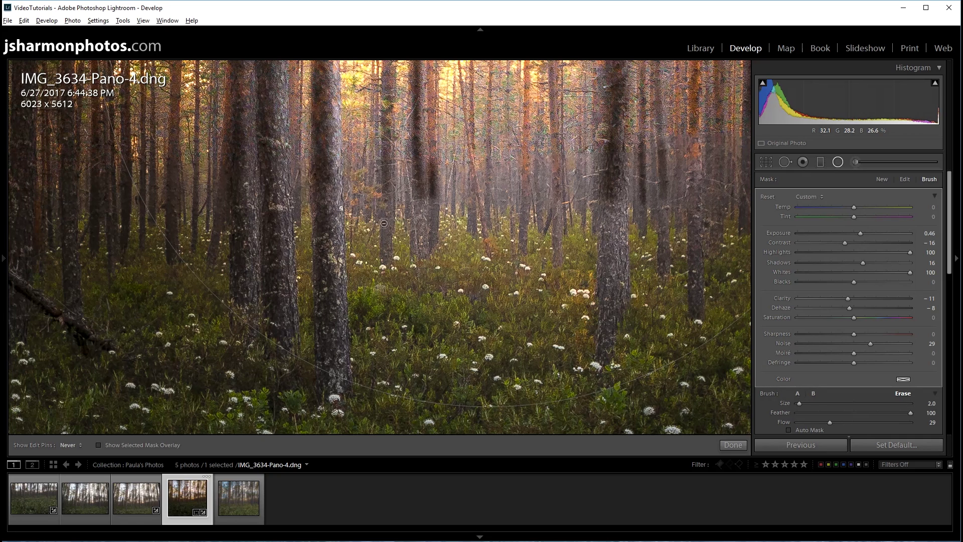
mouse_move(390, 199)
mouse_down()
mouse_move(388, 248)
mouse_move(386, 177)
mouse_up()
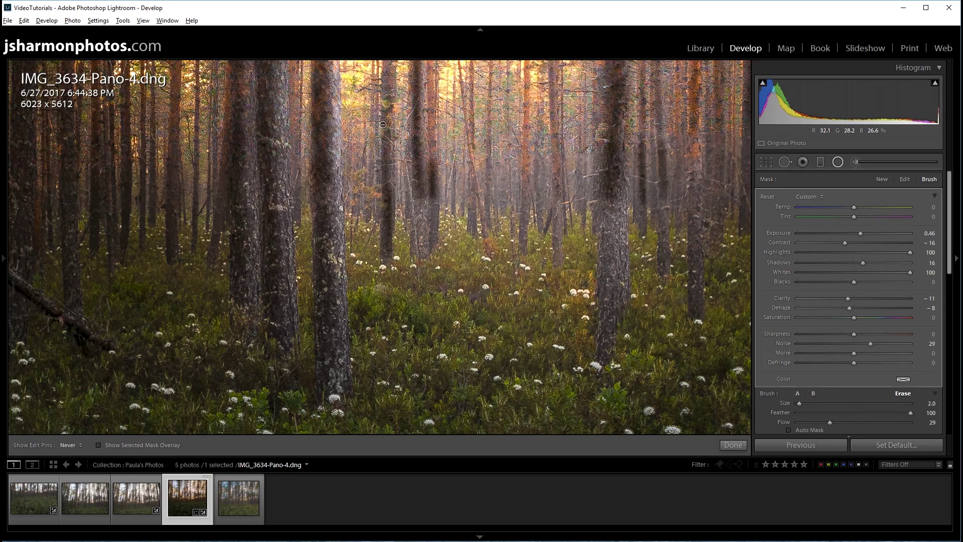
Erase the filter from the bases of the two dark trunks left of the clearing's middle with the size 2 erasing brush
key(h)
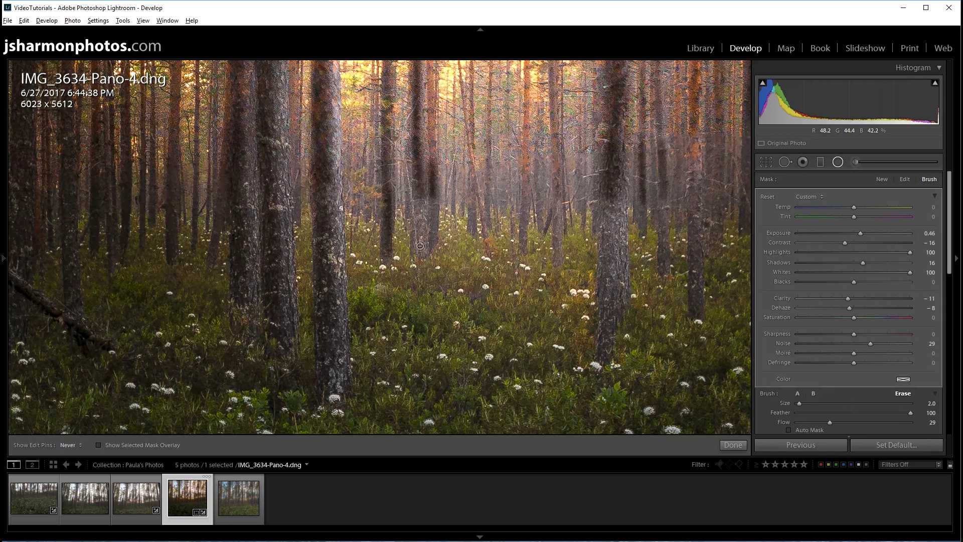
mouse_move(414, 204)
mouse_down()
mouse_move(417, 258)
mouse_move(419, 219)
mouse_move(424, 247)
mouse_up()
key(h)
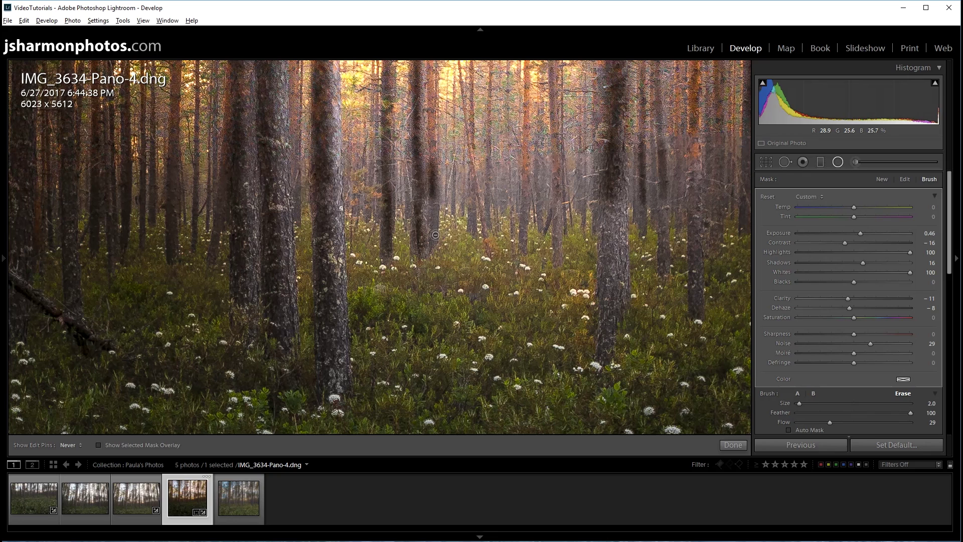
drag(432, 206, 432, 215)
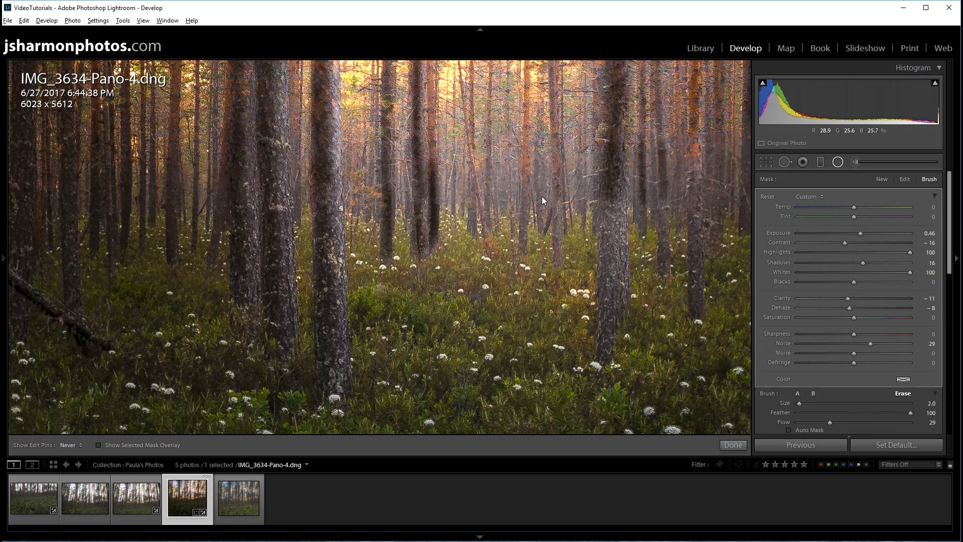
key(h)
key(h)
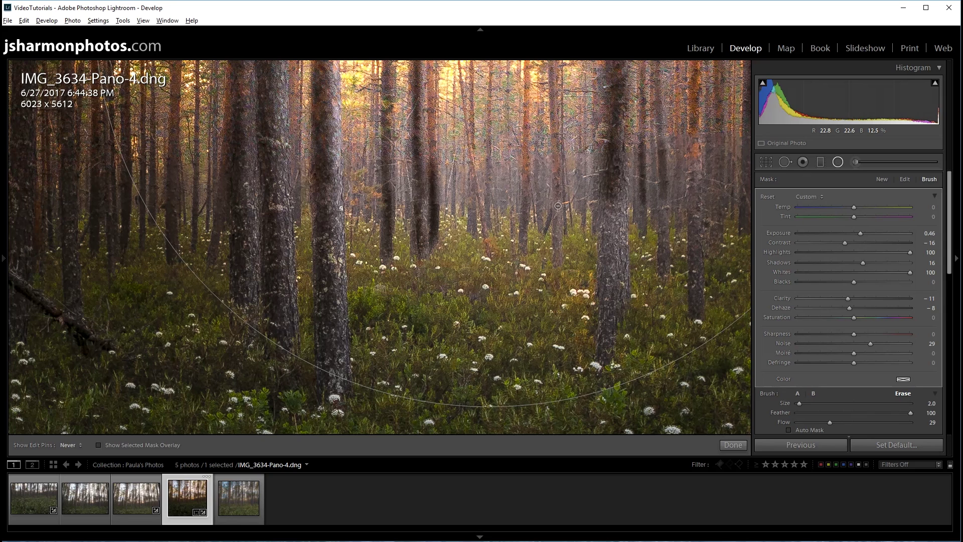
Enlarge the erasing brush to size 6 and erase the filter from the lower part of the large trunk right of the clearing
key(h)
scroll(616, 254, up, 4)
key(h)
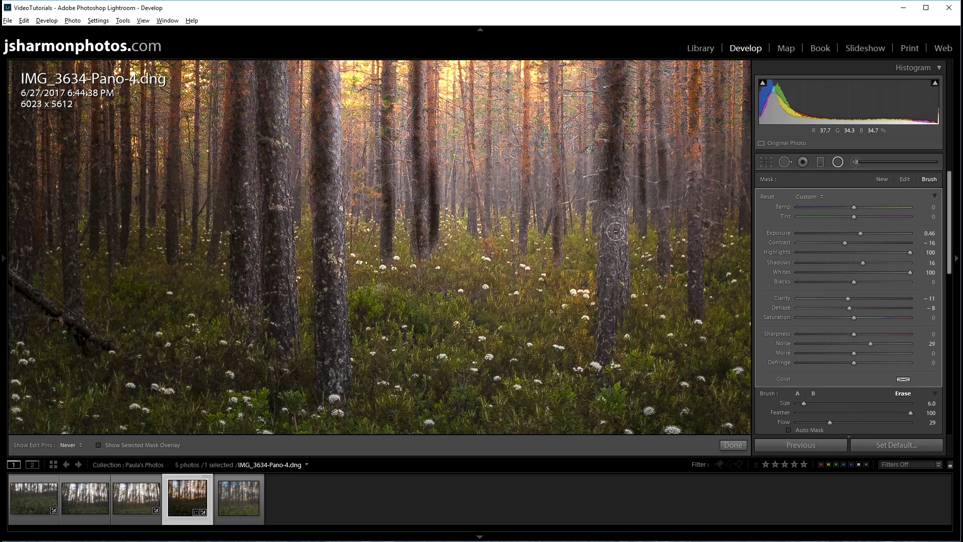
mouse_move(617, 280)
mouse_down()
mouse_move(621, 191)
mouse_move(622, 307)
mouse_up()
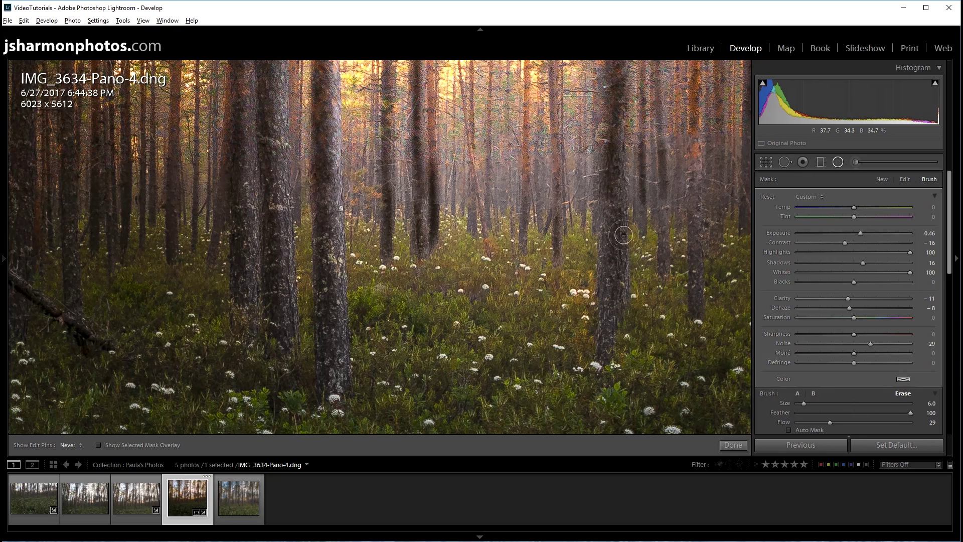
Reduce the erasing brush to size 3 and erase the filter along the thinner trunks right of the large one
key(h)
scroll(673, 205, down, 2)
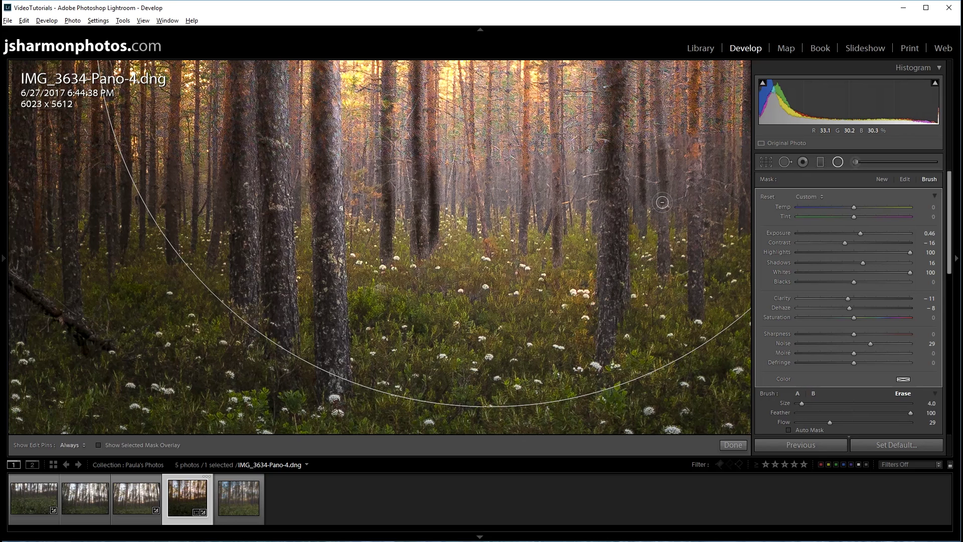
key(h)
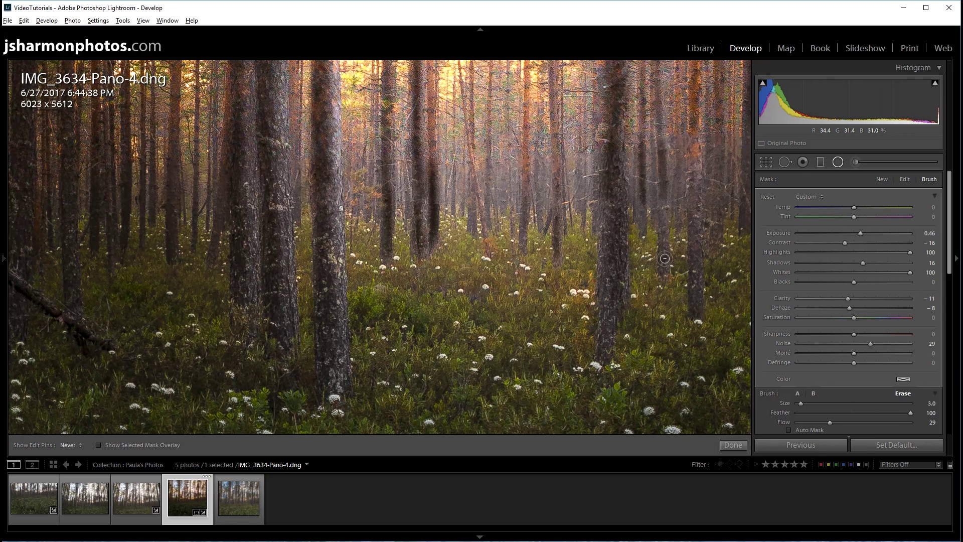
drag(664, 258, 662, 201)
key(h)
mouse_move(696, 188)
mouse_down()
mouse_move(698, 127)
mouse_move(697, 143)
mouse_up()
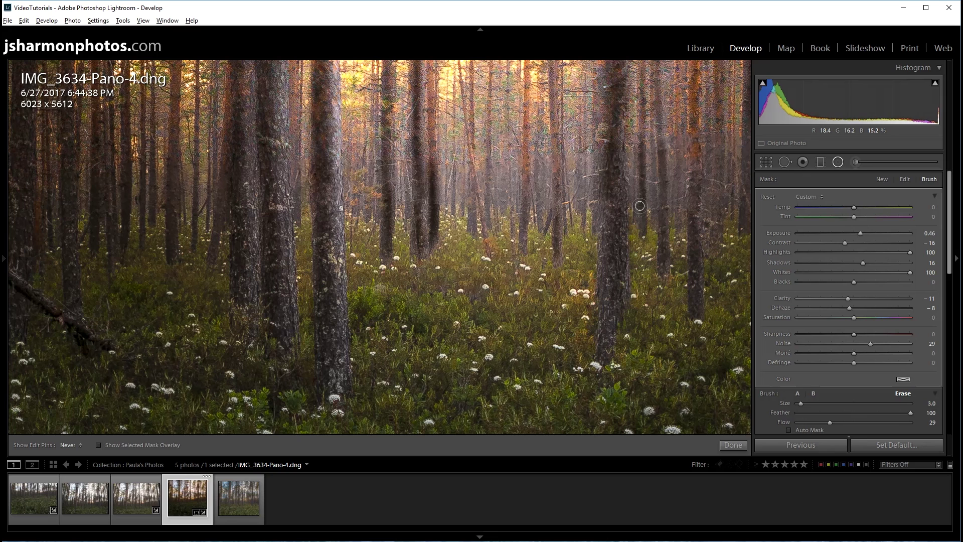
key(h)
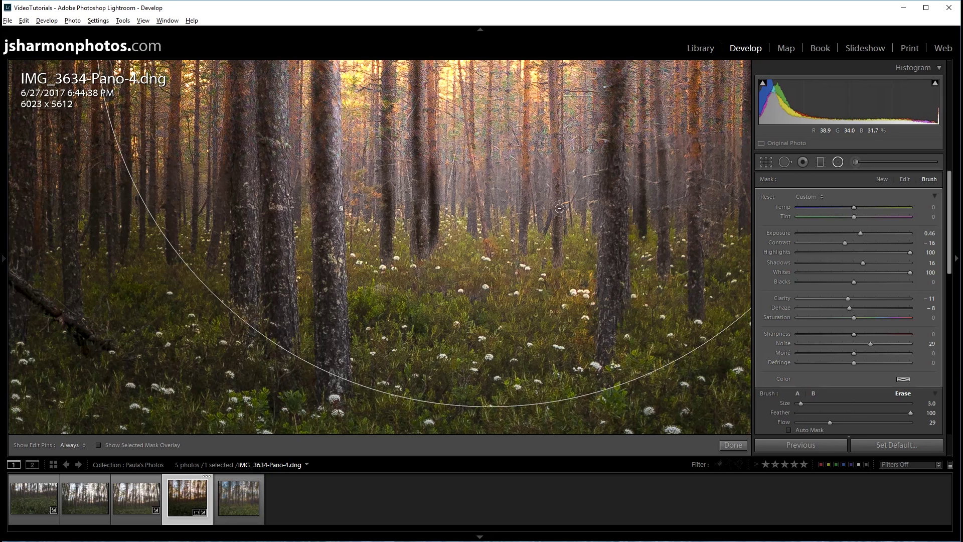
key(alt)
key(z)
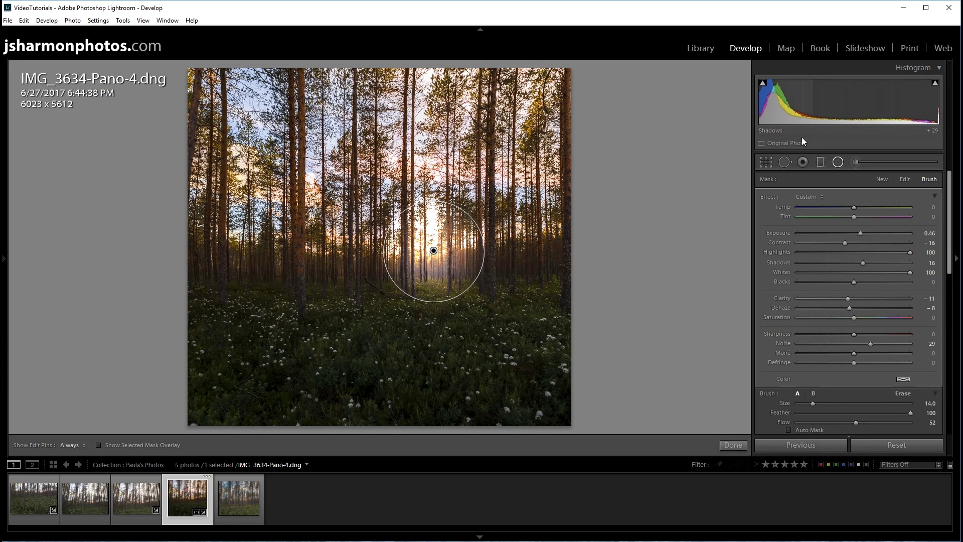
Close the radial filter and compare the whole photo before and after the sun glow
click(855, 162)
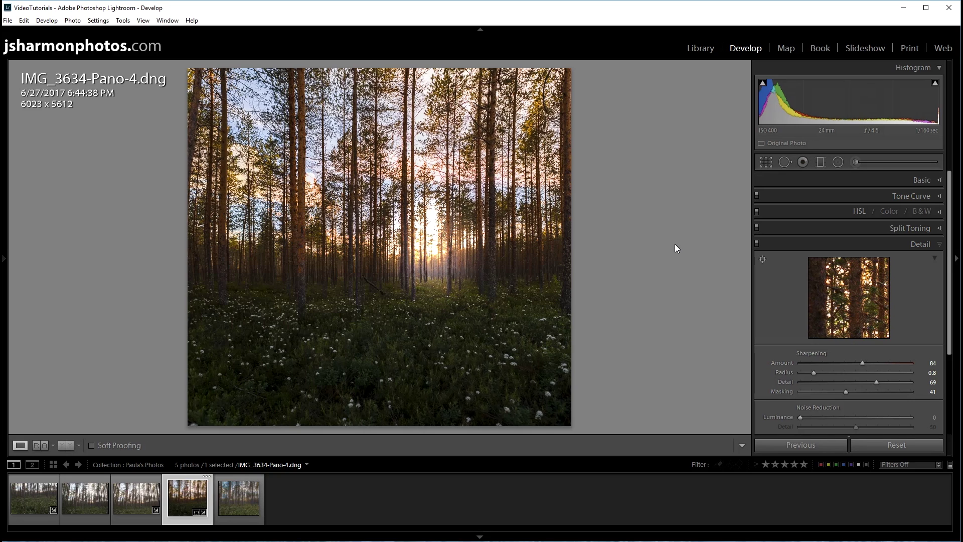
key(backslash)
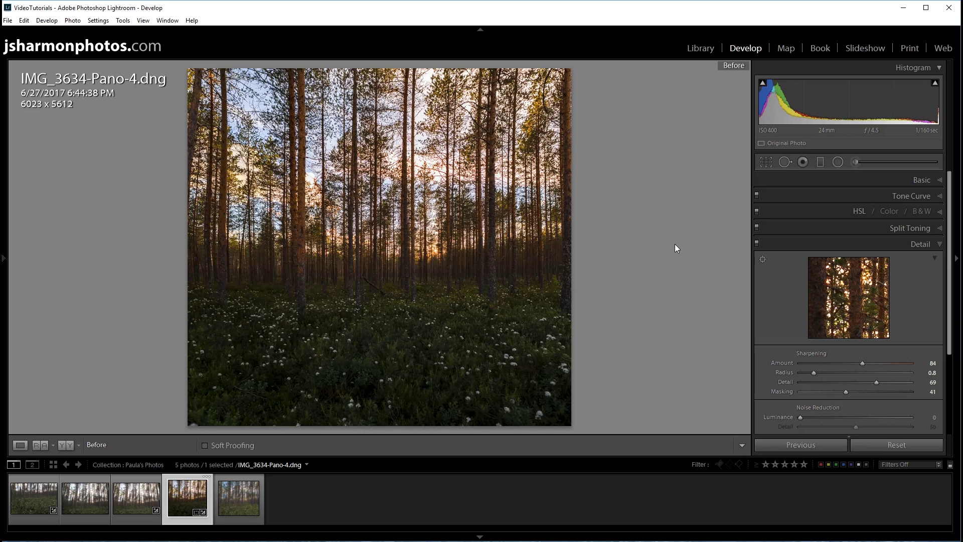
key(backslash)
key(backslash)
key(backslash)
key(backslash)
key(backslash)
key(backslash)
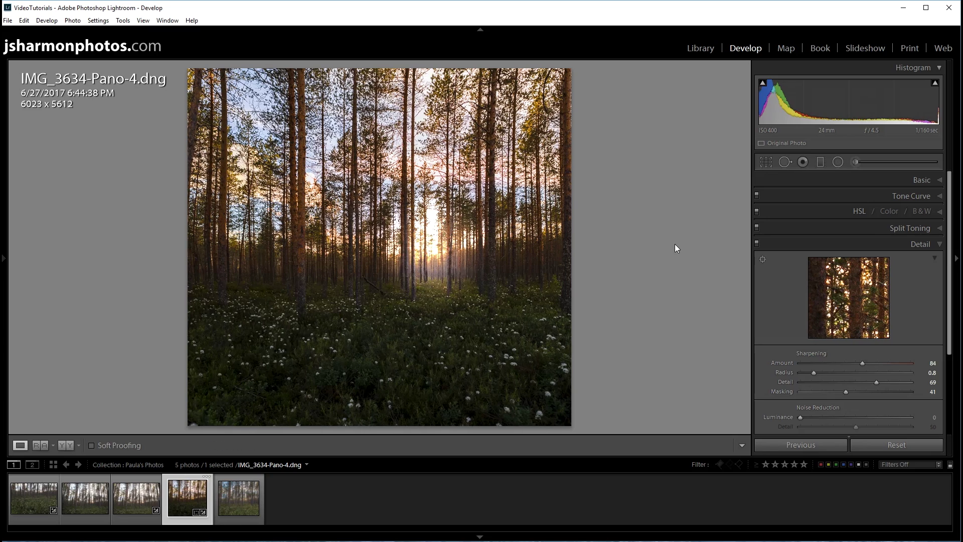
key(backslash)
key(backslash)
key(backslash)
key(backslash)
key(backslash)
Review the sun glow filter's settings, close the filter and compare the before and after versions again
click(839, 162)
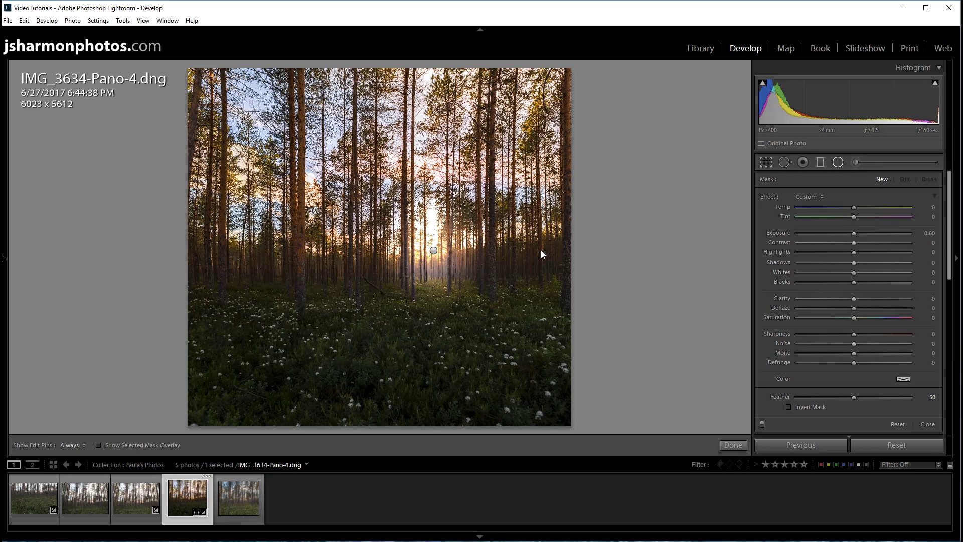
click(434, 250)
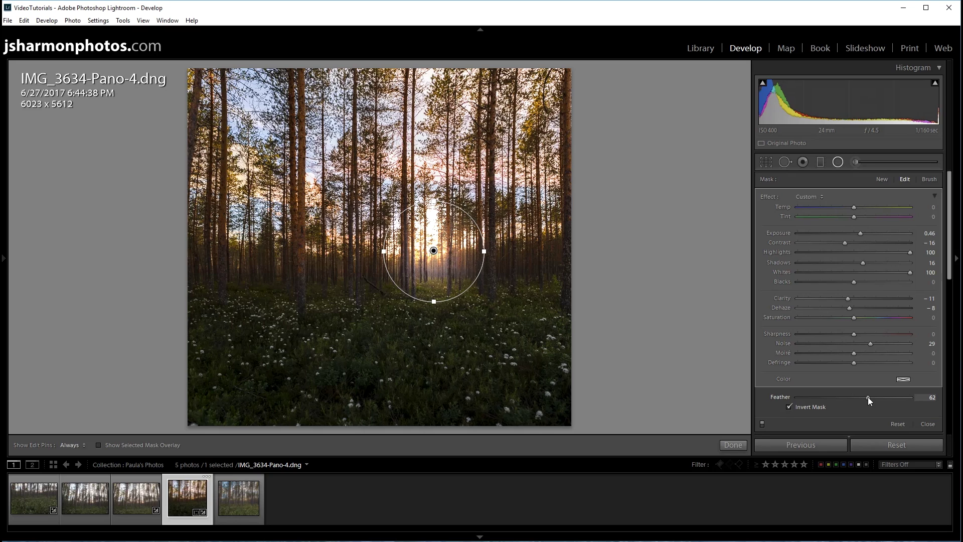
click(838, 162)
key(backslash)
key(backslash)
key(backslash)
key(backslash)
key(backslash)
key(backslash)
key(backslash)
key(backslash)
key(backslash)
key(backslash)
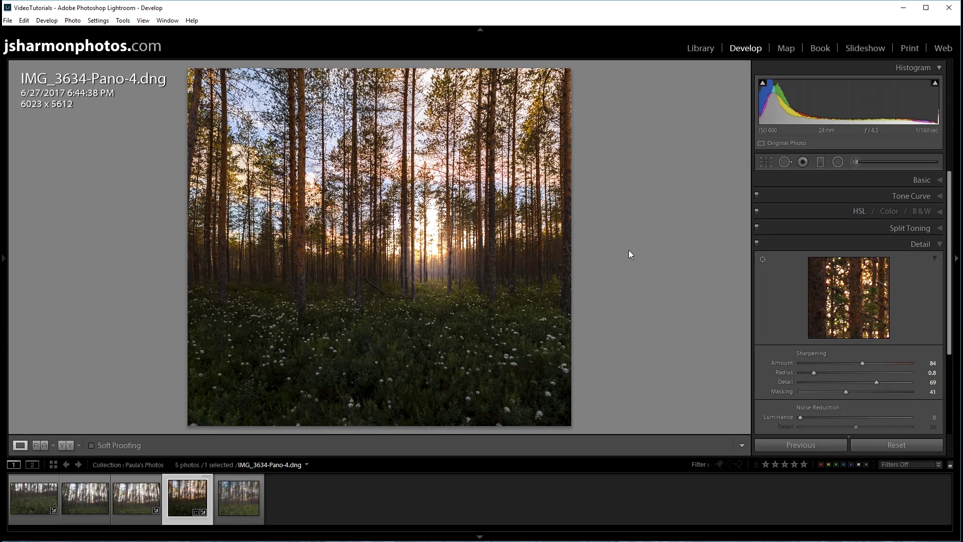
Add a second, large circular radial filter centred beside the sun and reaching almost to the photo's edges
click(837, 161)
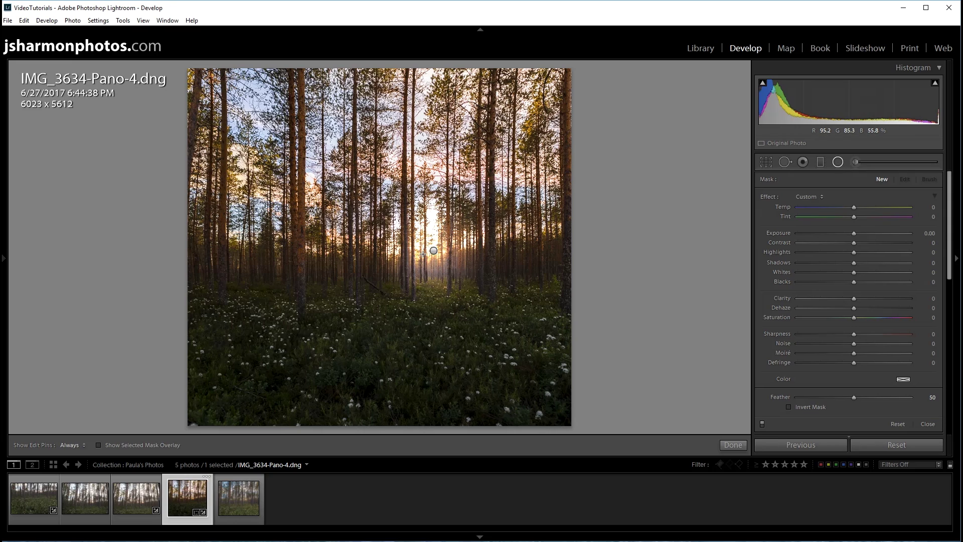
key(shift)
drag(448, 290, 591, 538)
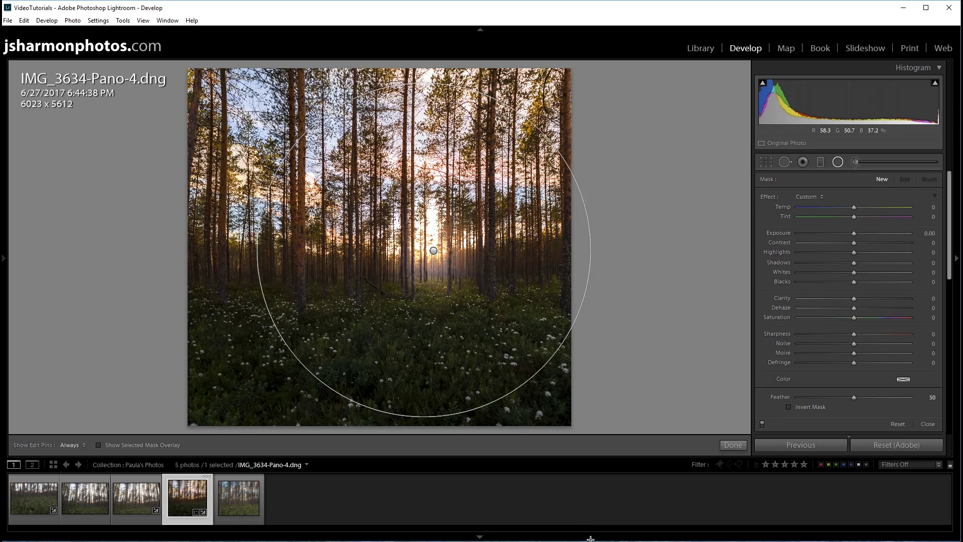
drag(590, 538, 590, 538)
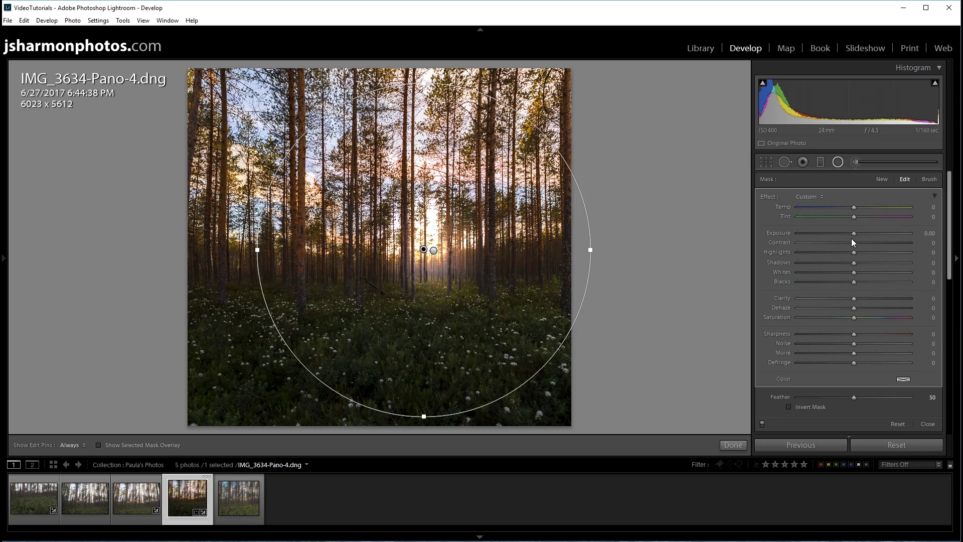
Set the large radial filter's Exposure to -0.50, Saturation to -21 and Noise to 22, and close the filter
drag(853, 233, 850, 232)
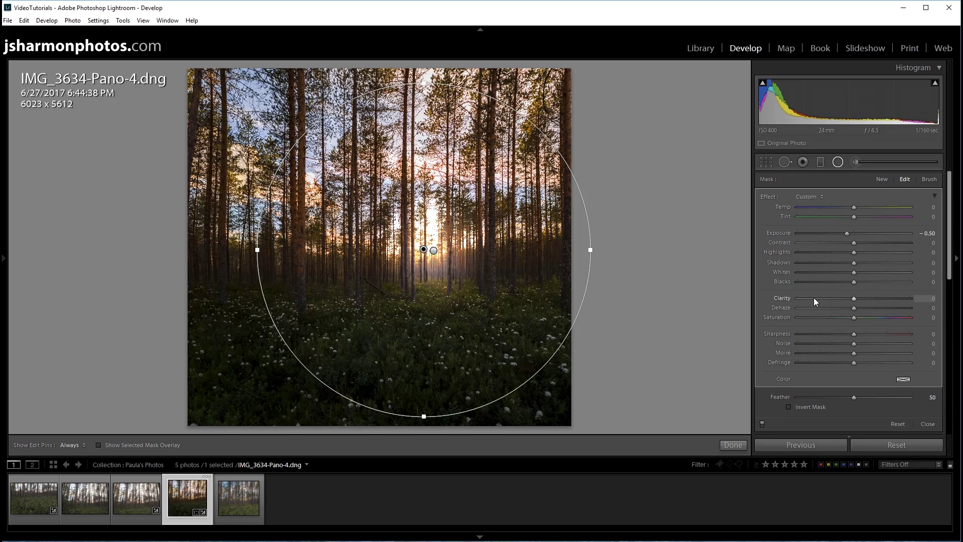
drag(852, 318, 842, 318)
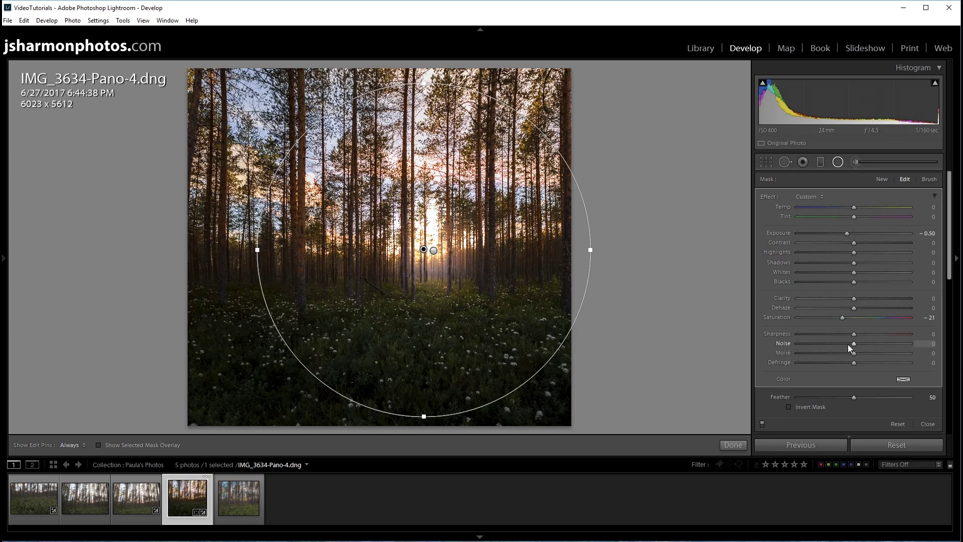
drag(855, 343, 879, 344)
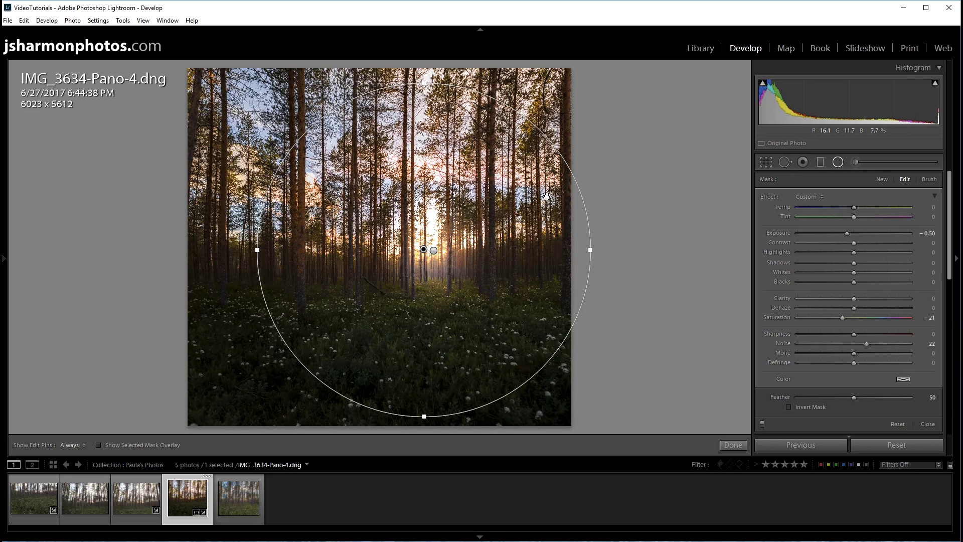
click(840, 164)
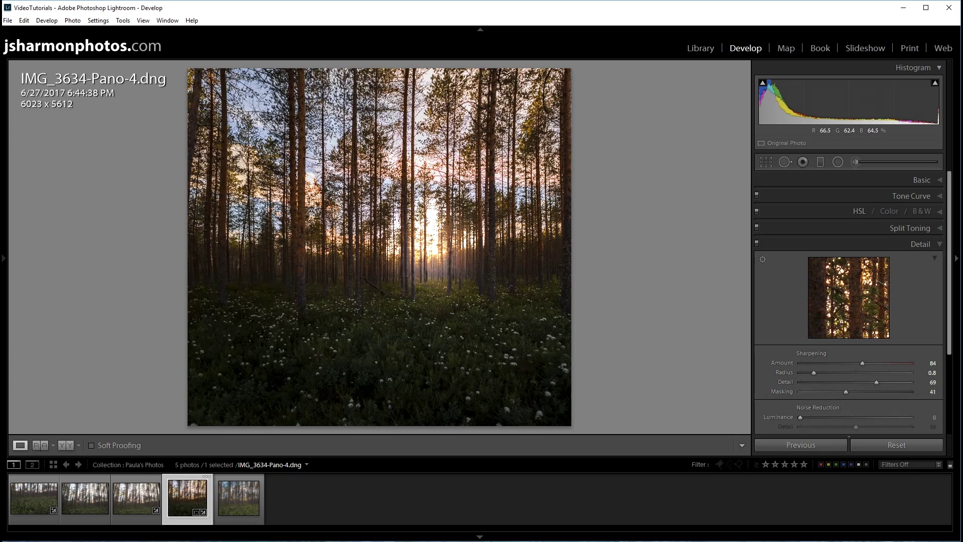
Select the smaller sun glow radial filter, set its Clarity to -22 and close the filter
click(394, 159)
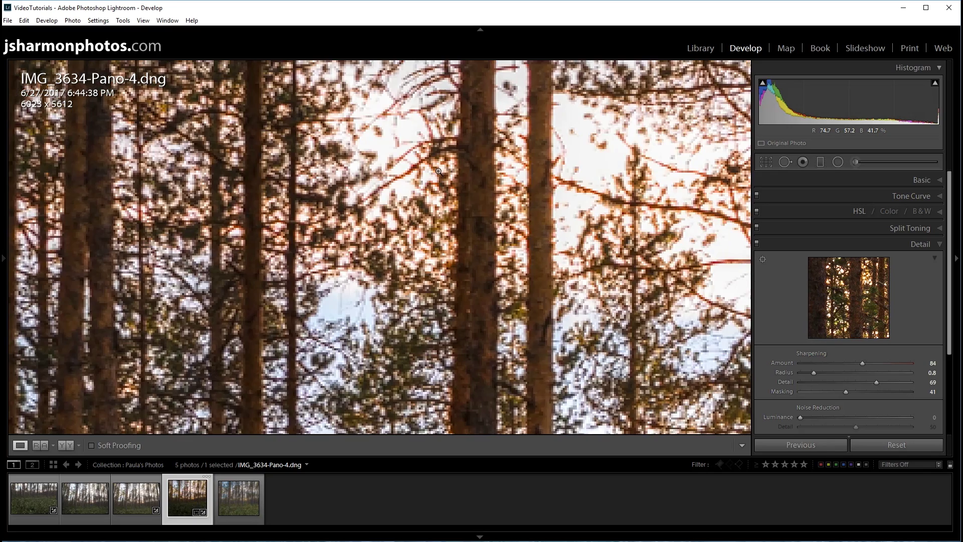
click(437, 171)
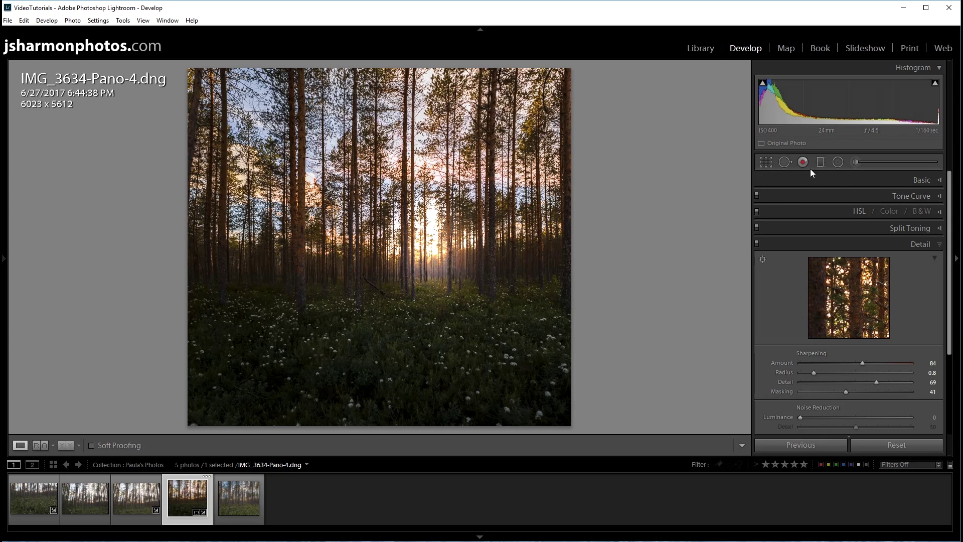
click(837, 162)
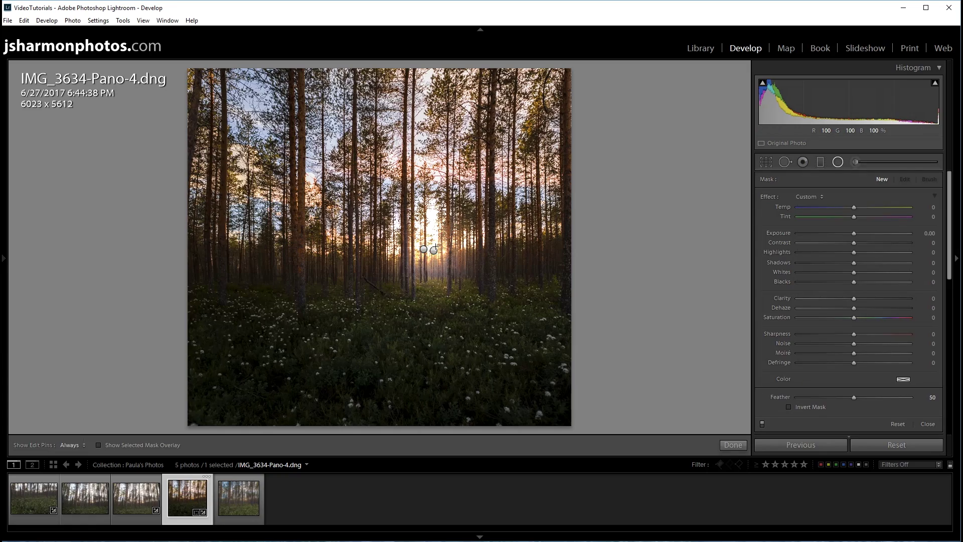
click(424, 249)
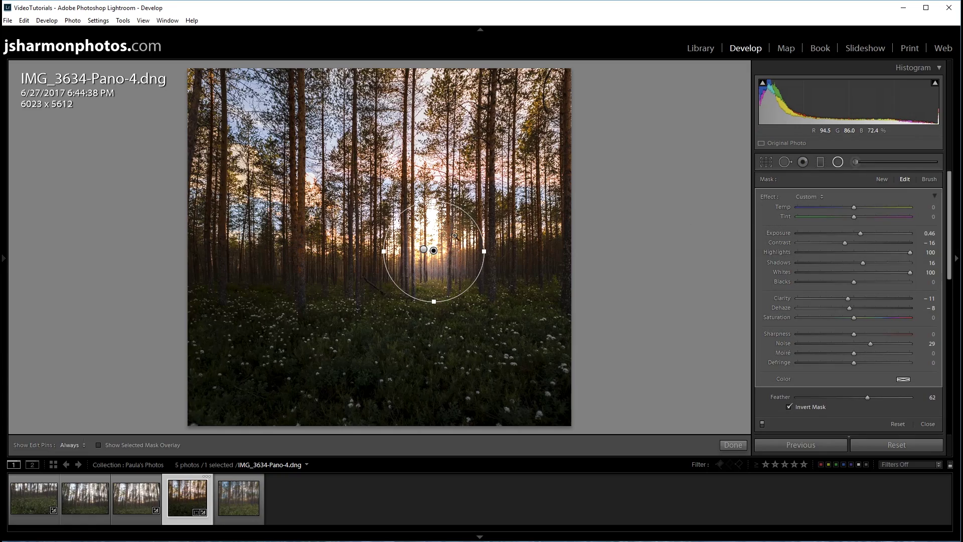
key(z)
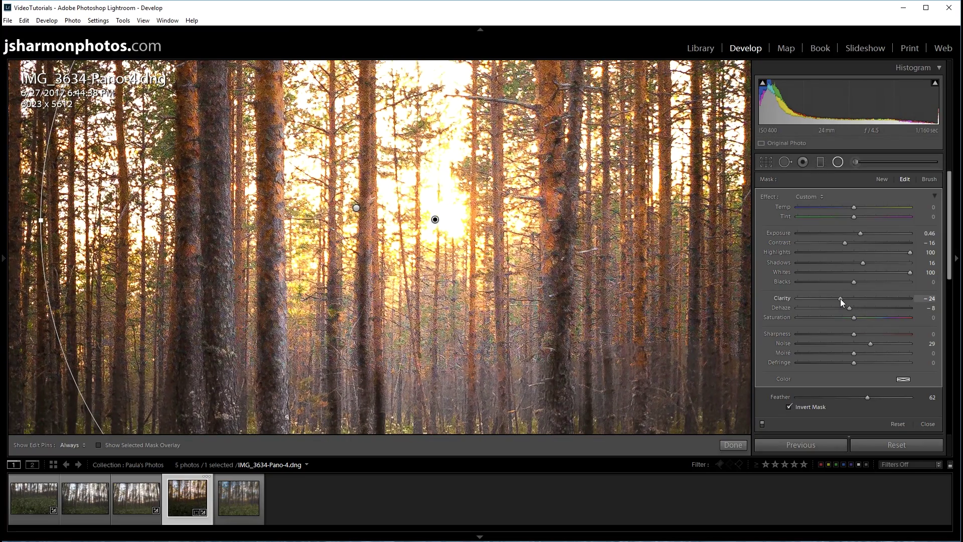
drag(832, 299, 830, 299)
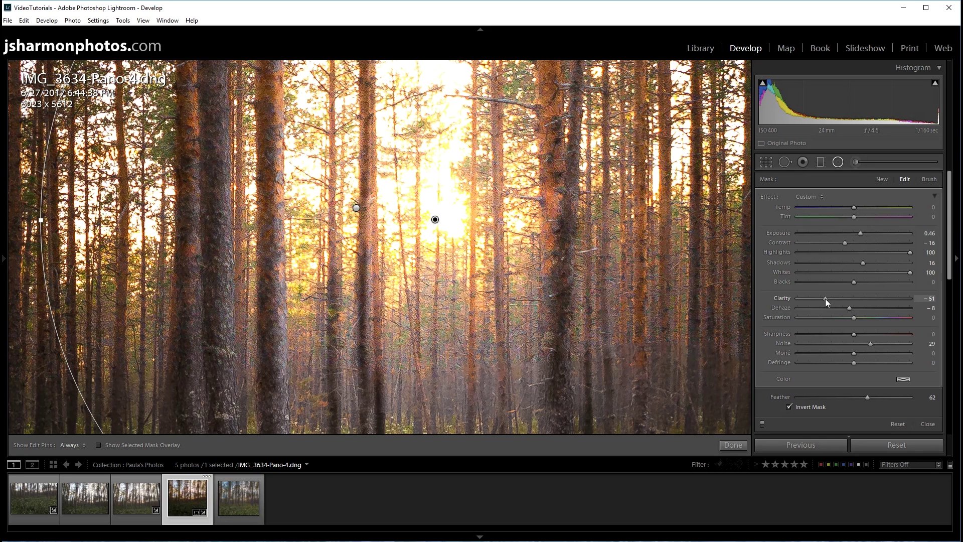
drag(831, 299, 835, 297)
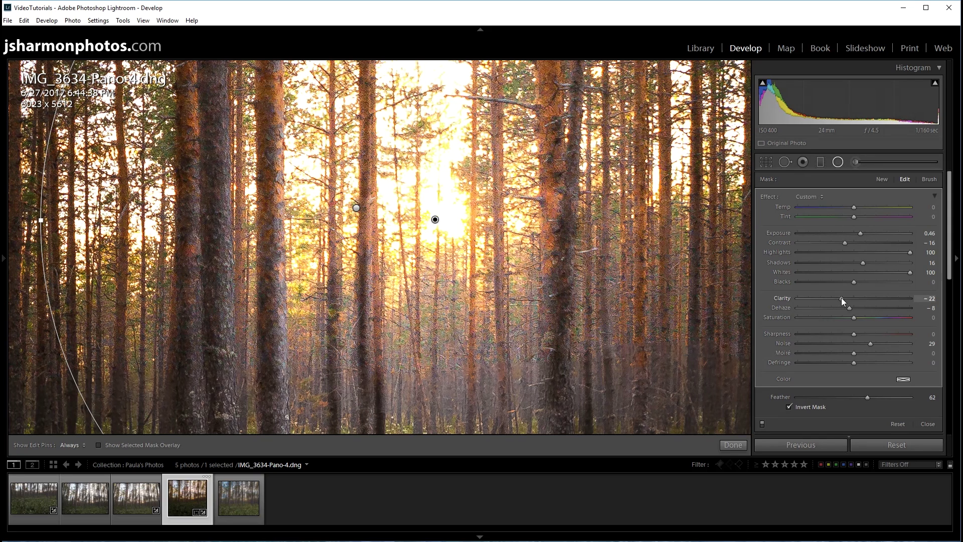
click(837, 164)
click(421, 243)
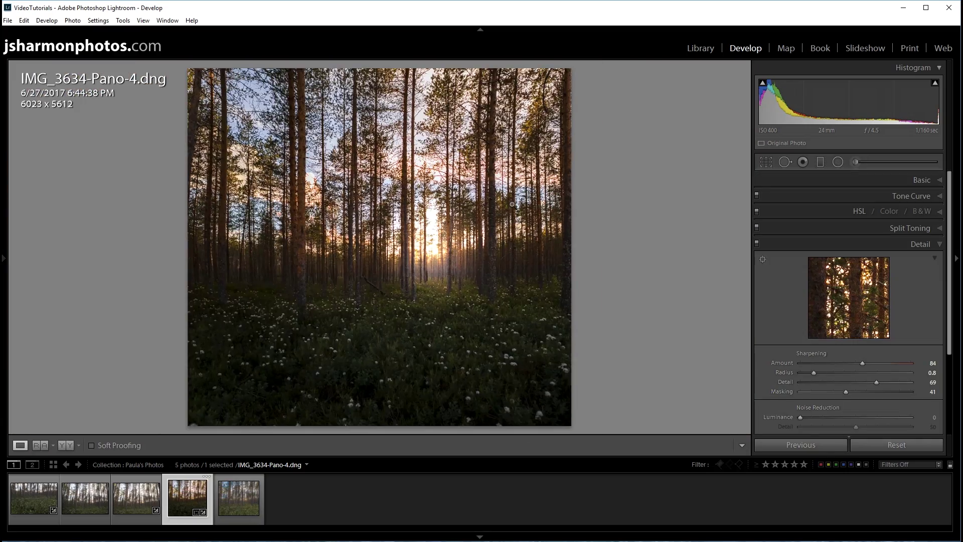
Inspect the sun area up close and compare the full photo with its before version
click(597, 207)
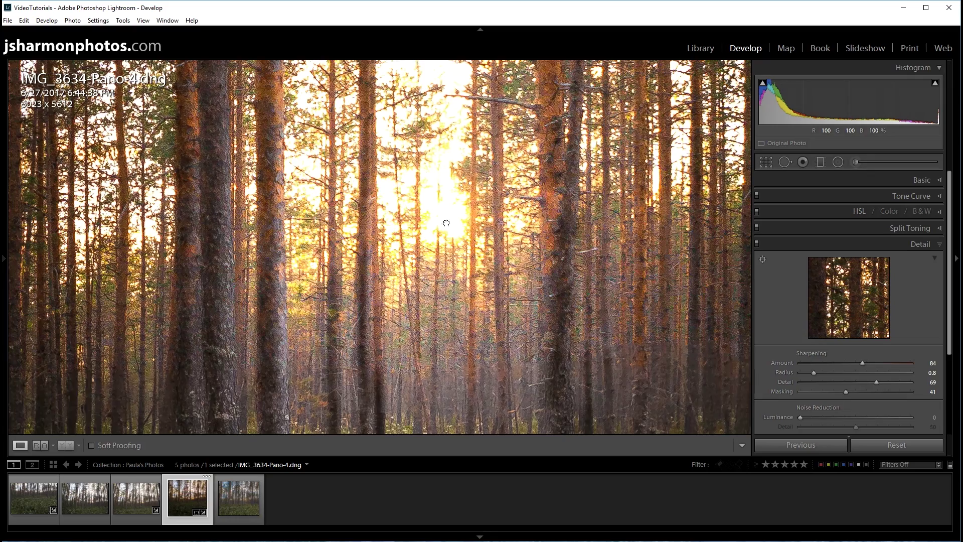
click(598, 210)
key(backslash)
key(backslash)
key(backslash)
key(backslash)
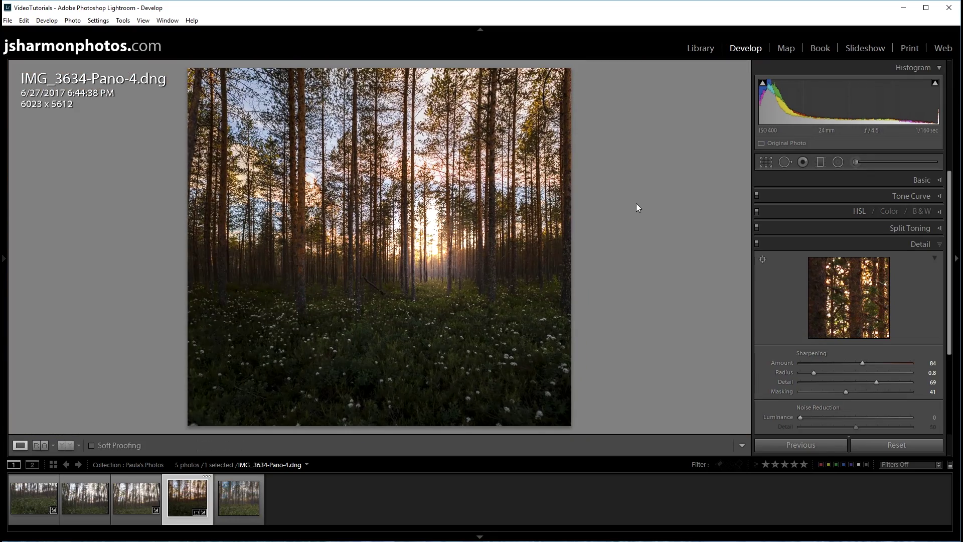
key(backslash)
key(backslash)
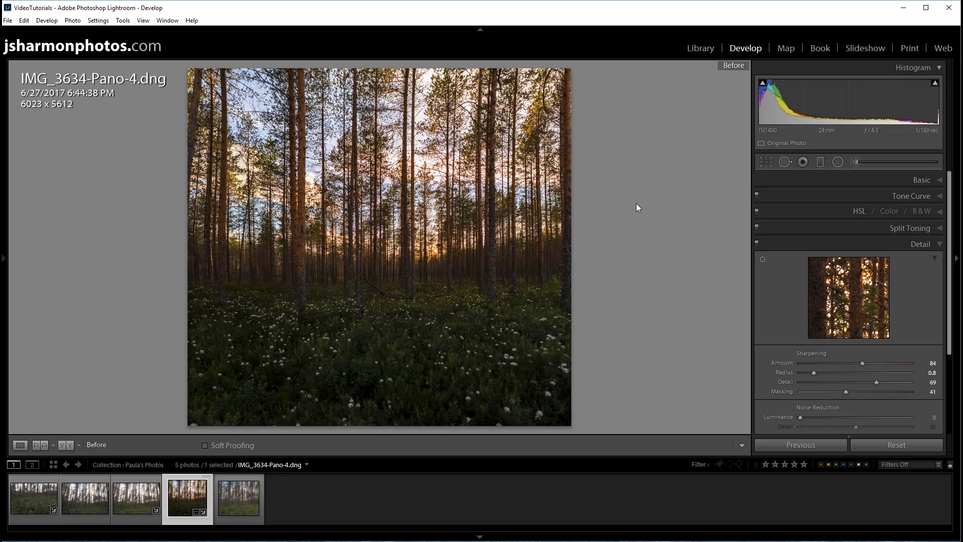
Compare the edited forest photo with its before version
key(backslash)
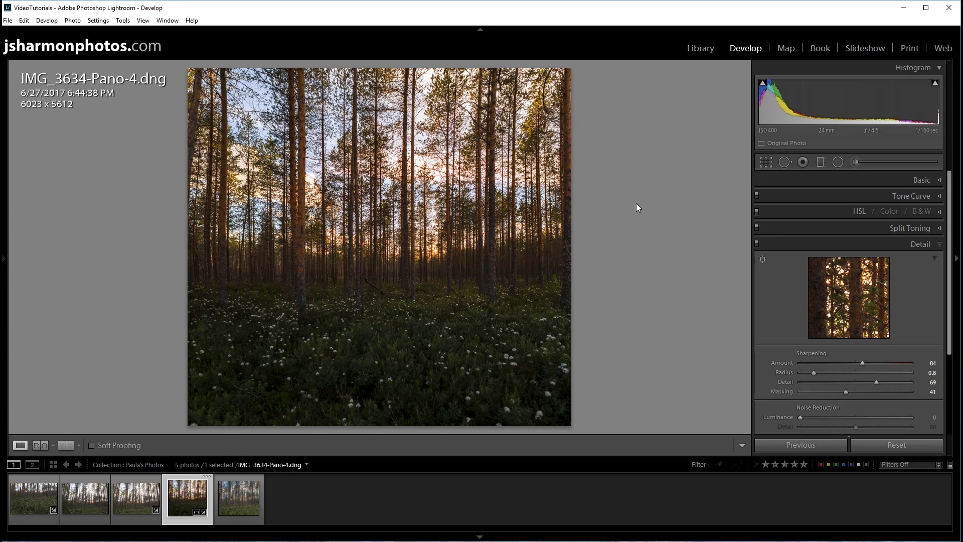
key(backslash)
key(backslash)
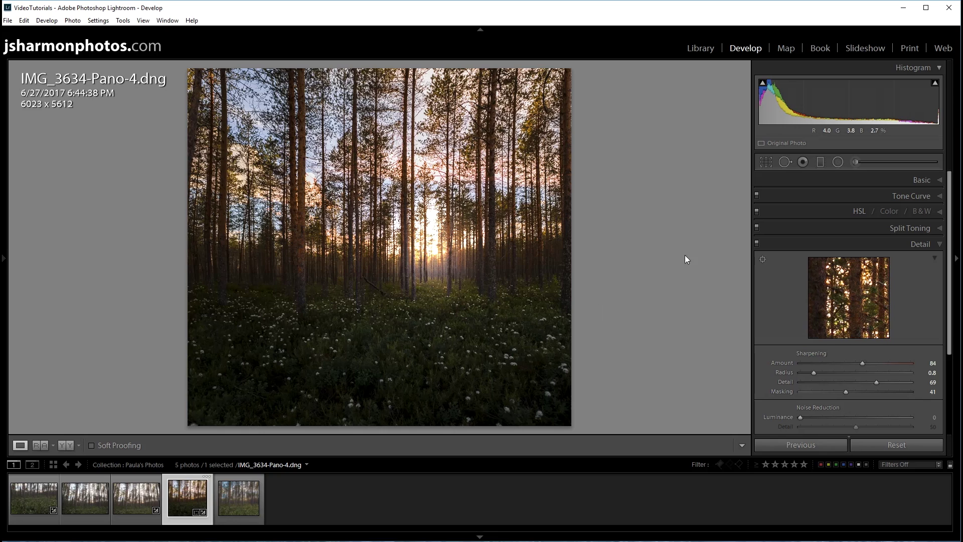
Raise the photo's overall Exposure to +0.39, comparing the brightened version with the before version along the way
click(920, 180)
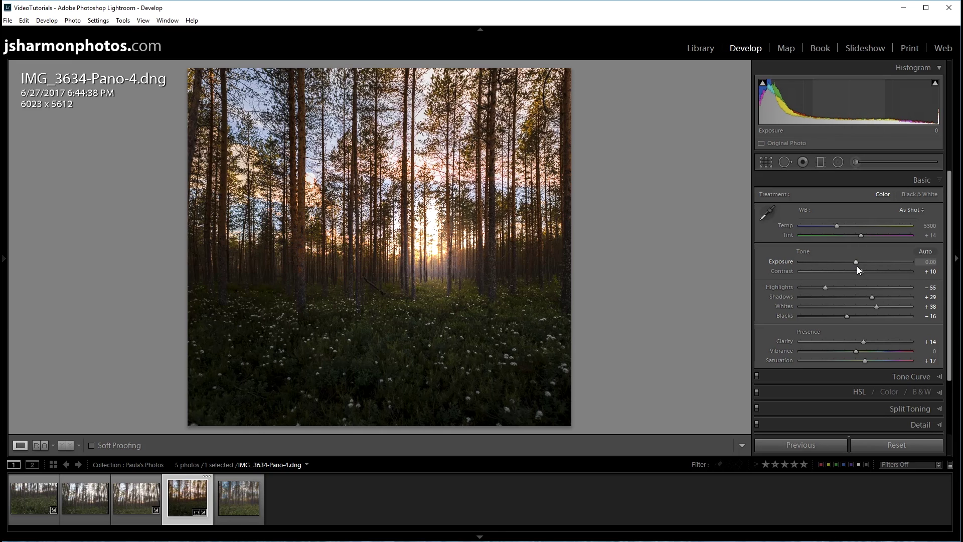
drag(856, 260, 859, 255)
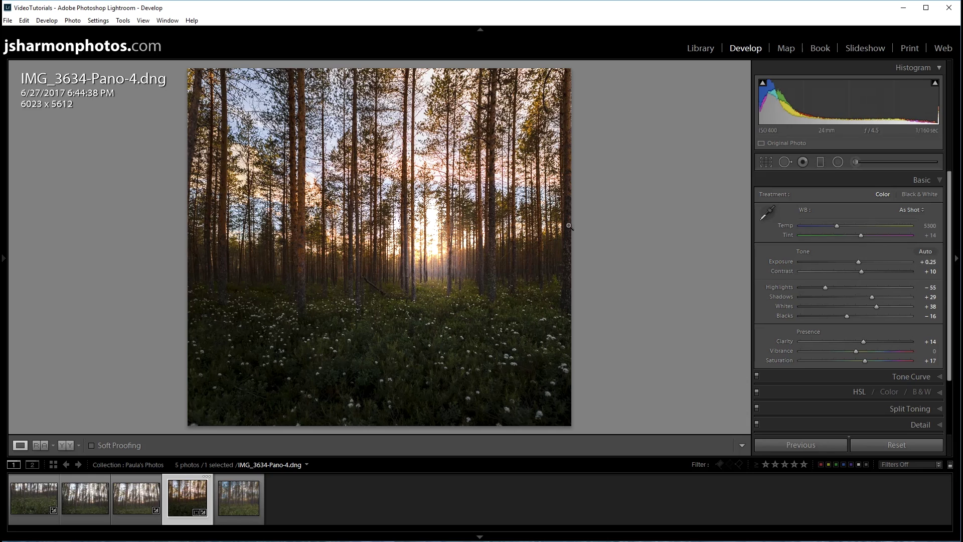
key(backslash)
key(backslash)
key(backslash)
key(backslash)
key(backslash)
key(backslash)
key(backslash)
key(backslash)
key(backslash)
drag(858, 261, 869, 259)
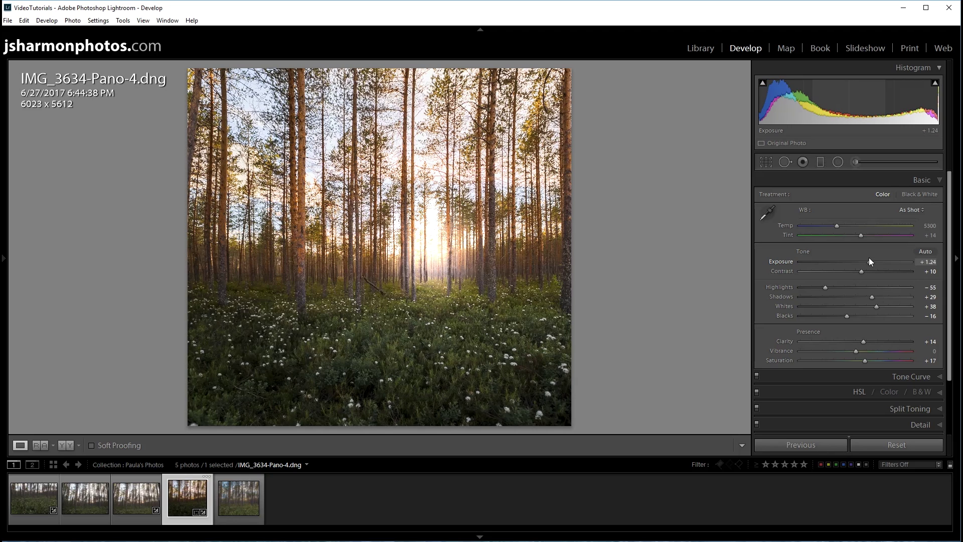
drag(869, 259, 859, 259)
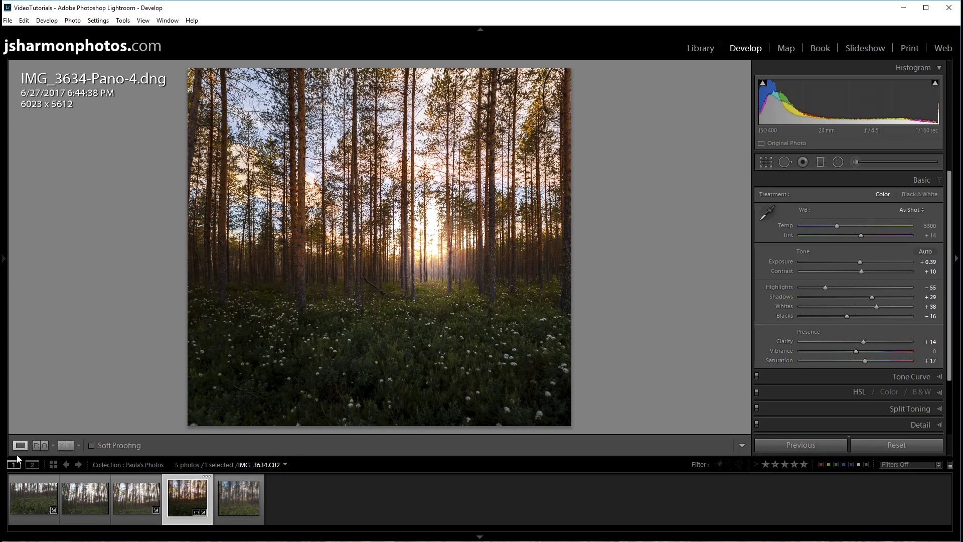
Compare the panorama side by side with the last filmstrip photo set as the reference photo, and return to the single-photo view
click(43, 445)
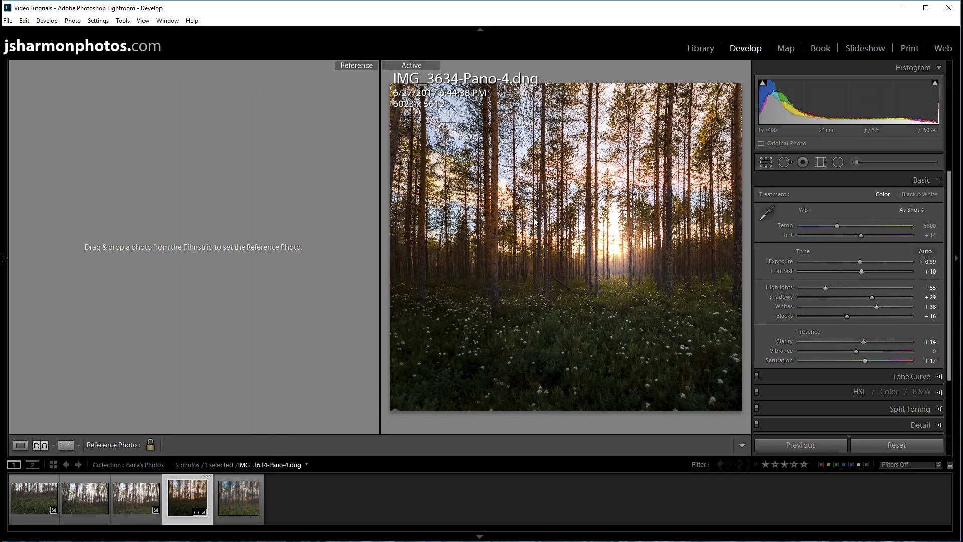
right_click(244, 496)
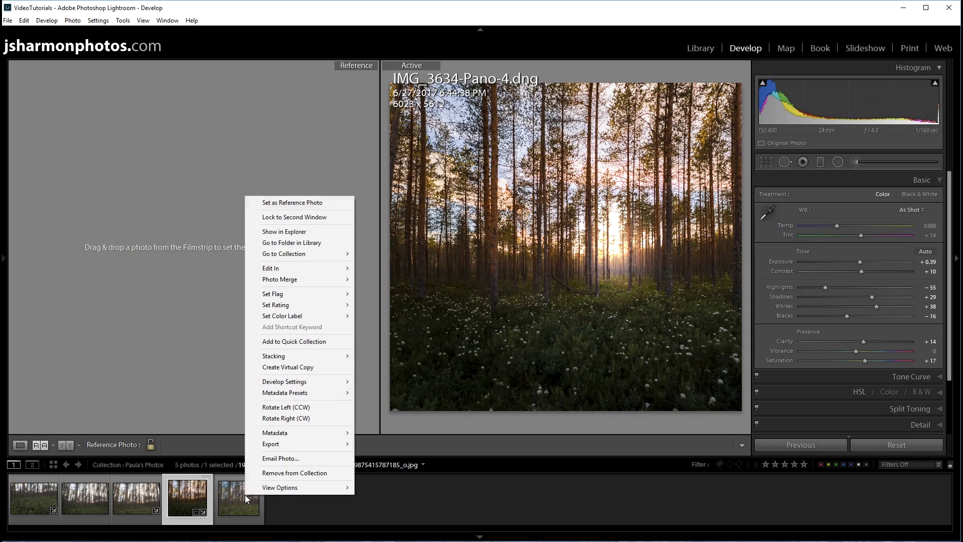
click(283, 201)
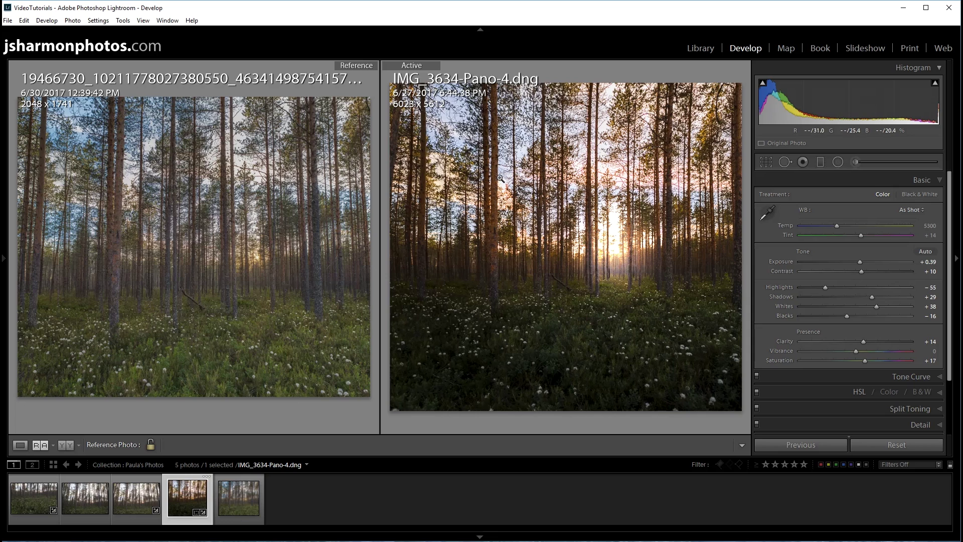
click(20, 444)
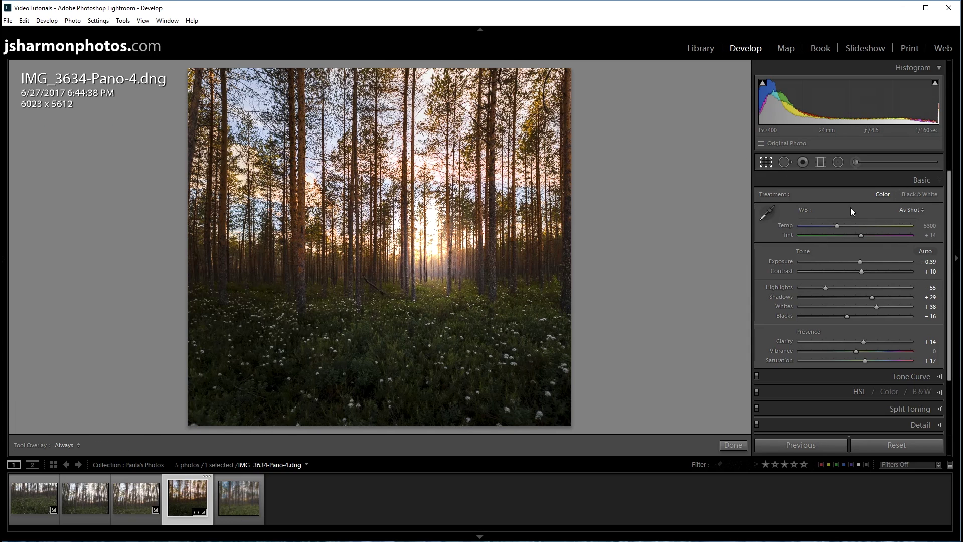
Crop the panorama to a 1 x 1 aspect, shift the framing slightly toward the photo's left side and apply the crop
key(r)
click(887, 199)
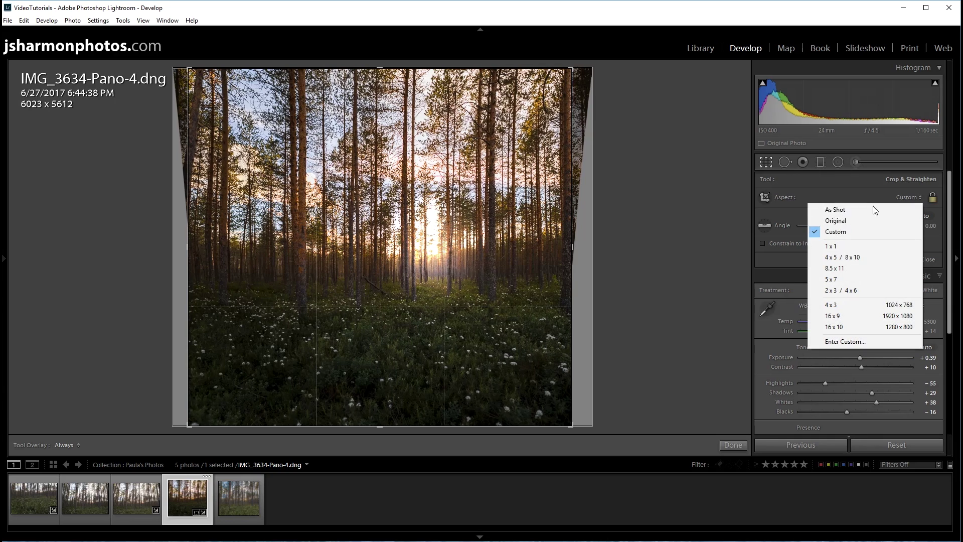
click(845, 243)
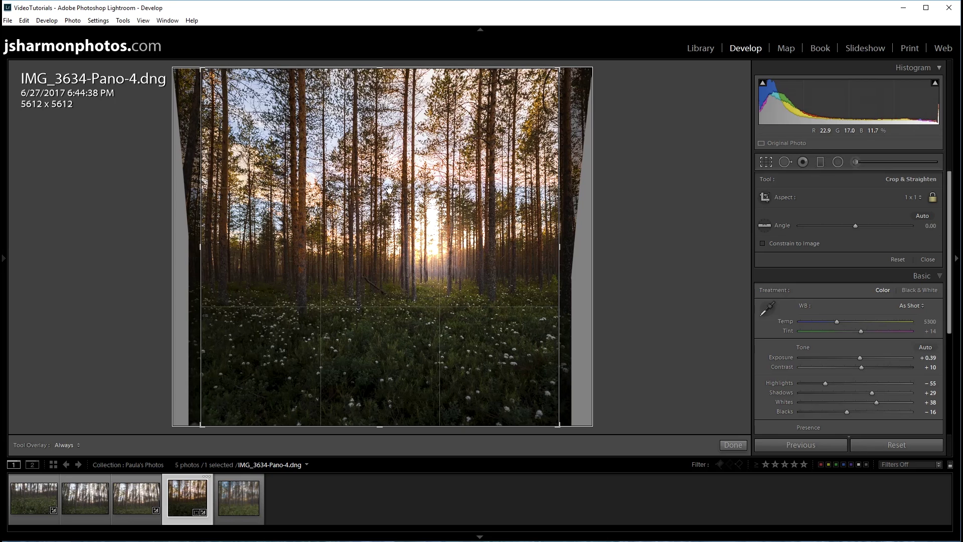
drag(448, 256, 454, 256)
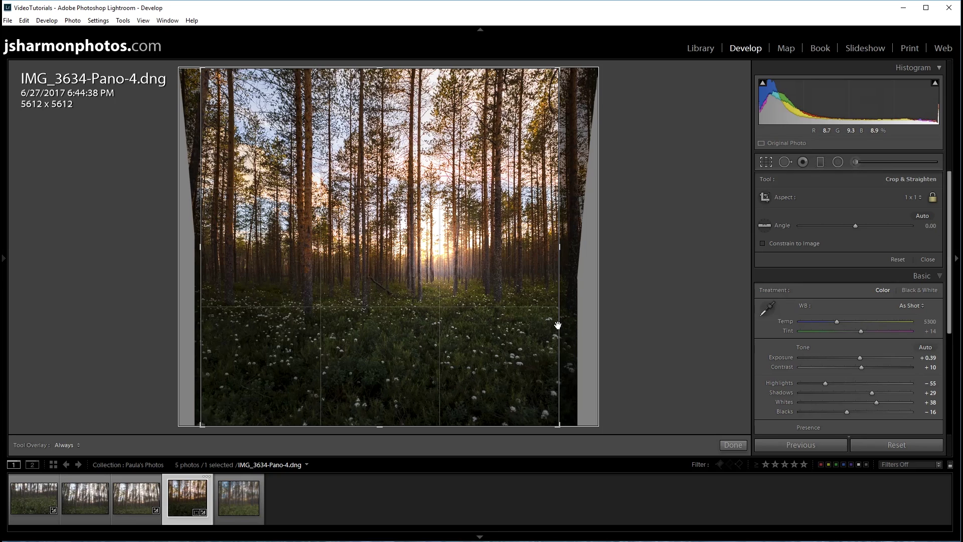
click(765, 163)
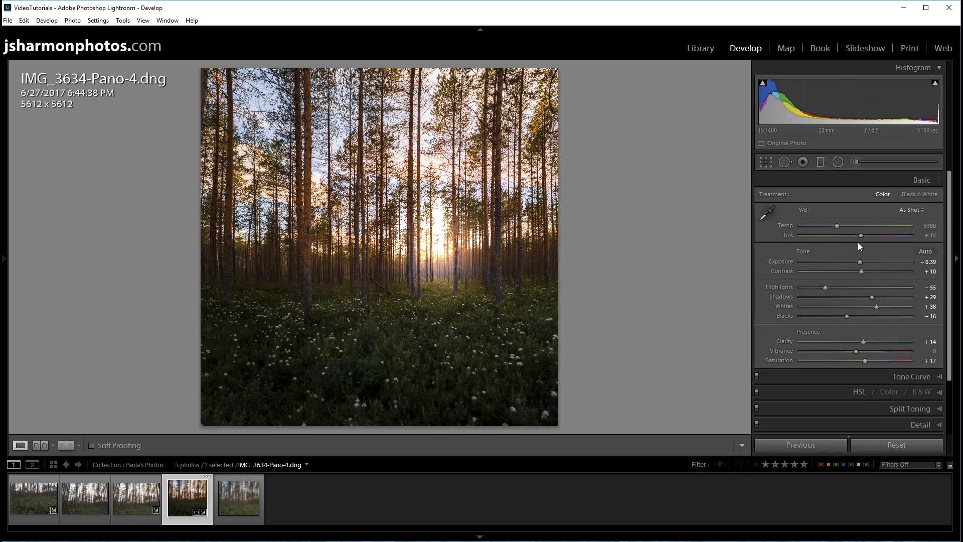
Change the crop aspect to 16 x 9 and reshape it into a landscape frame of about 5610 x 3156 around the sun and flowers
click(766, 162)
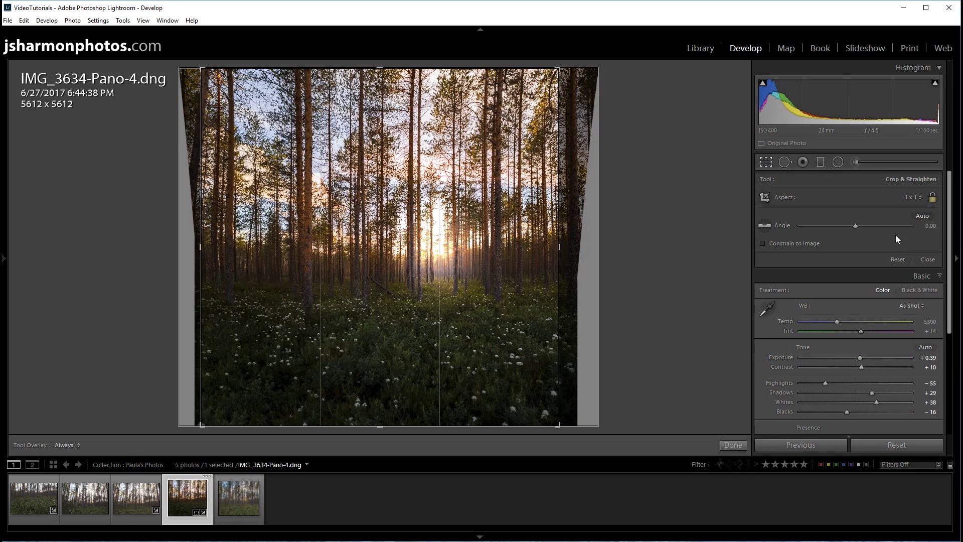
click(912, 197)
click(853, 316)
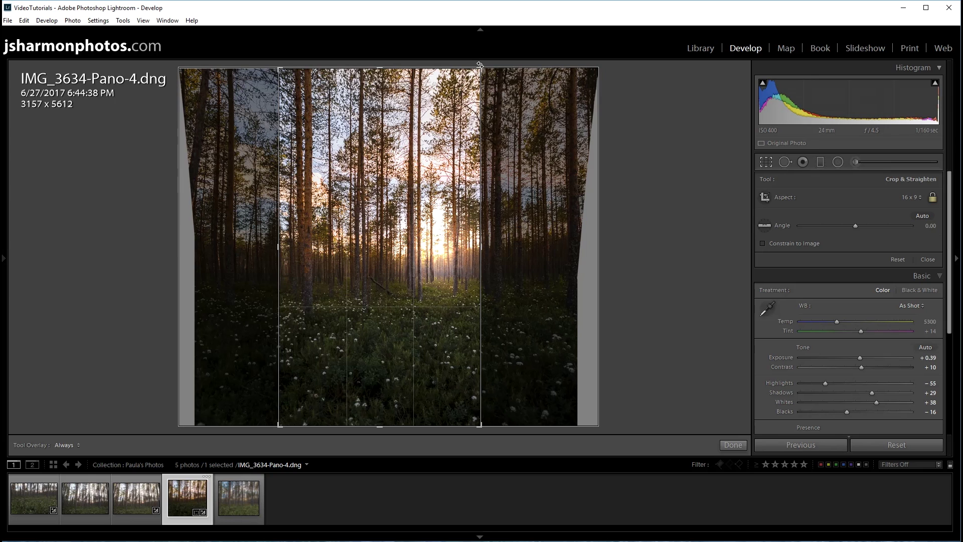
drag(279, 69, 219, 147)
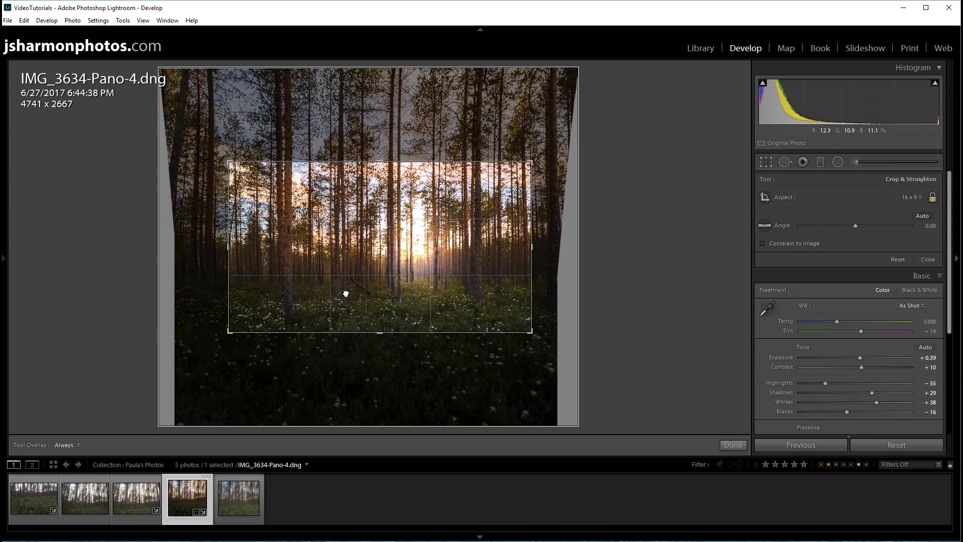
drag(344, 290, 370, 295)
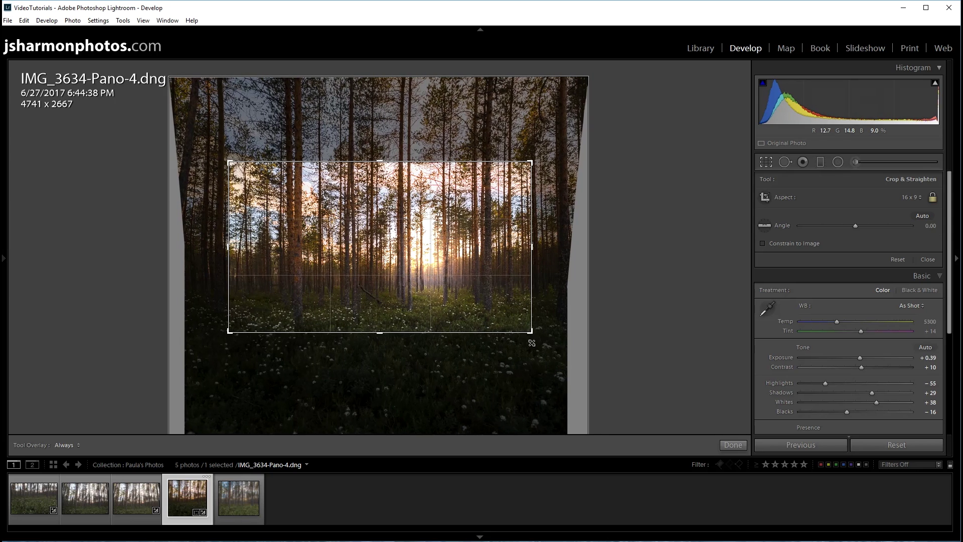
drag(531, 342, 555, 383)
drag(426, 312, 469, 313)
Constrain the crop to the image, enlarge the landscape frame to about 6008 x 3380 and apply it
click(778, 243)
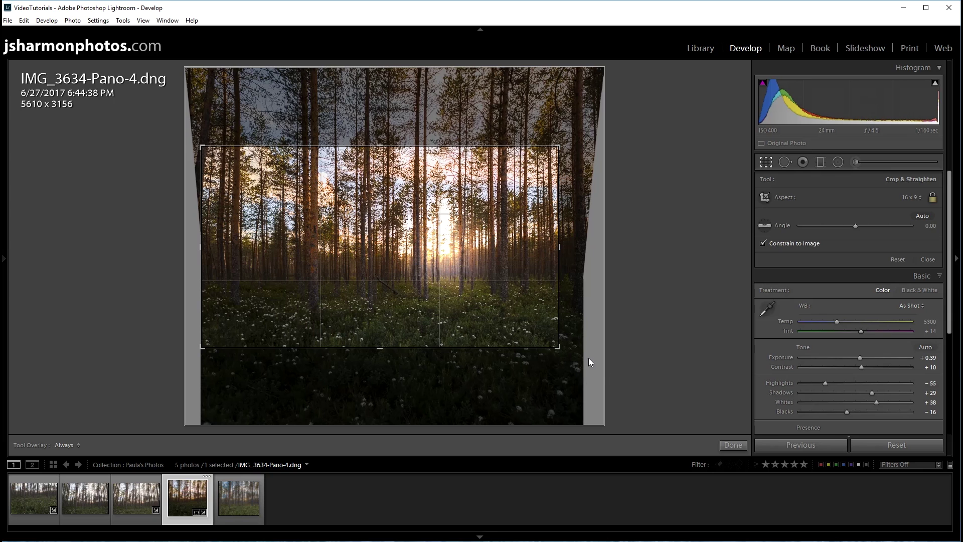
drag(560, 347, 578, 359)
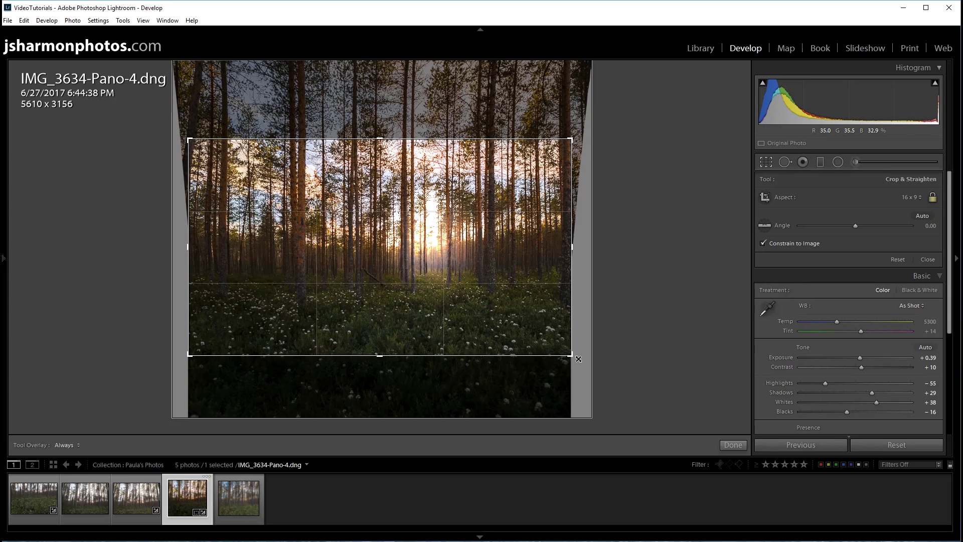
mouse_move(442, 269)
mouse_down()
mouse_move(442, 297)
mouse_move(446, 278)
mouse_up()
click(767, 164)
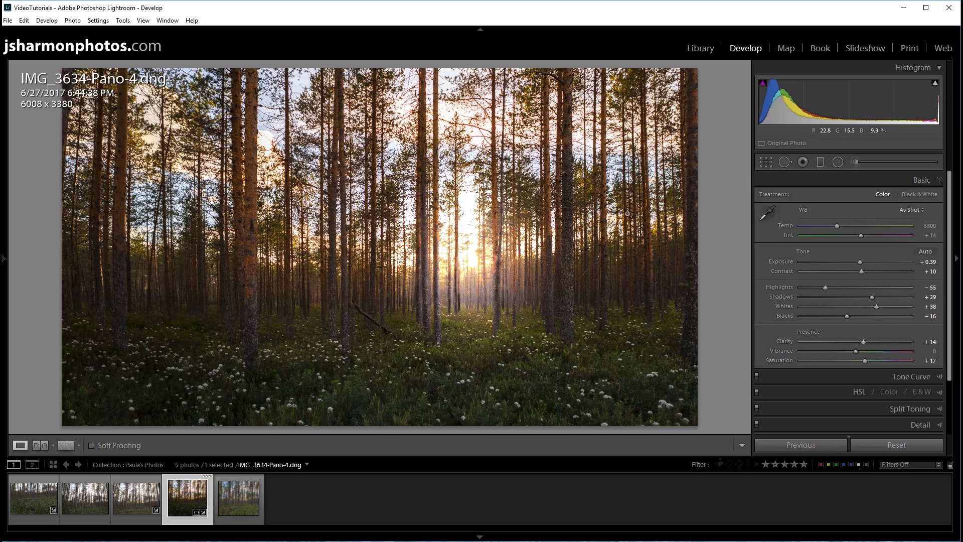
Reopen the crop, set its aspect to 1 x 1 and enlarge the square to about 5615 x 5615 over the full photo height
click(766, 163)
click(766, 164)
click(768, 166)
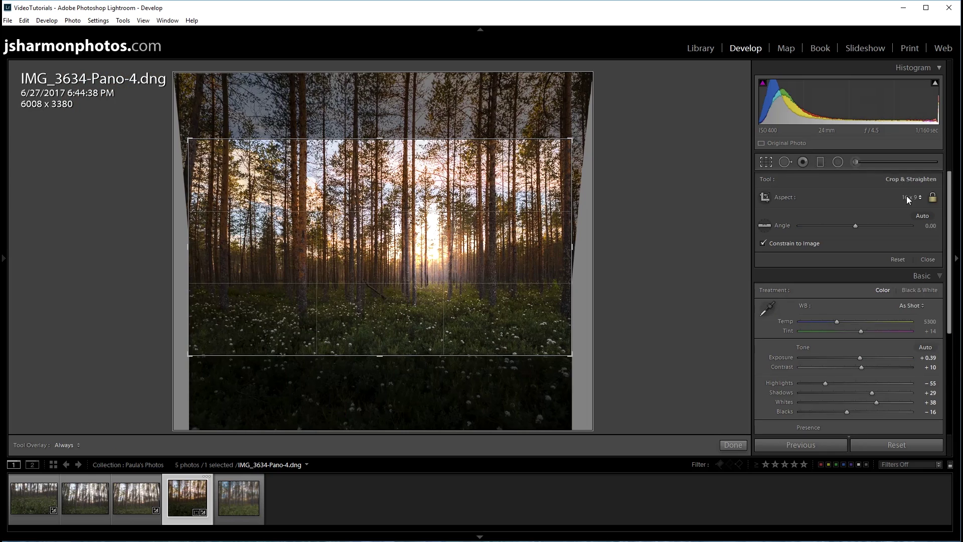
click(907, 197)
click(843, 247)
drag(489, 356, 543, 423)
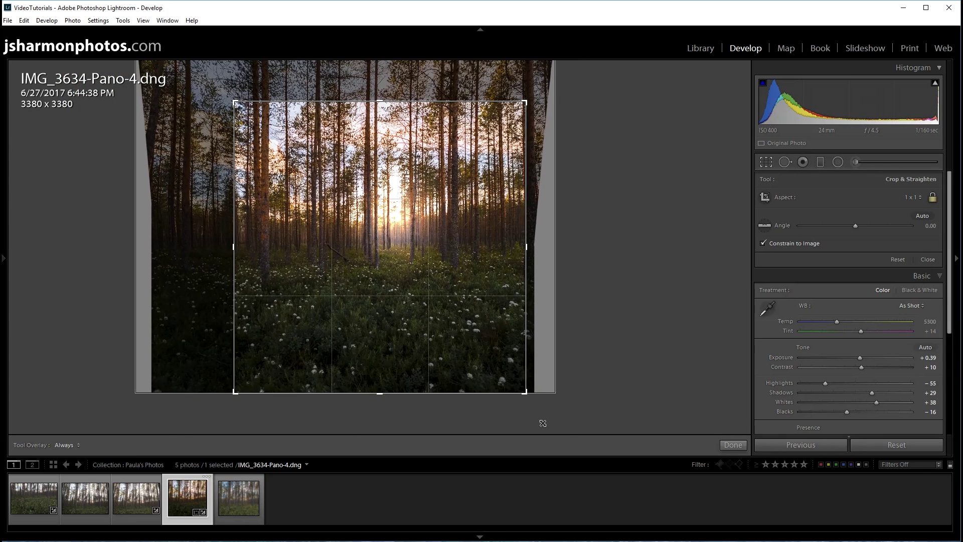
drag(234, 101, 131, 42)
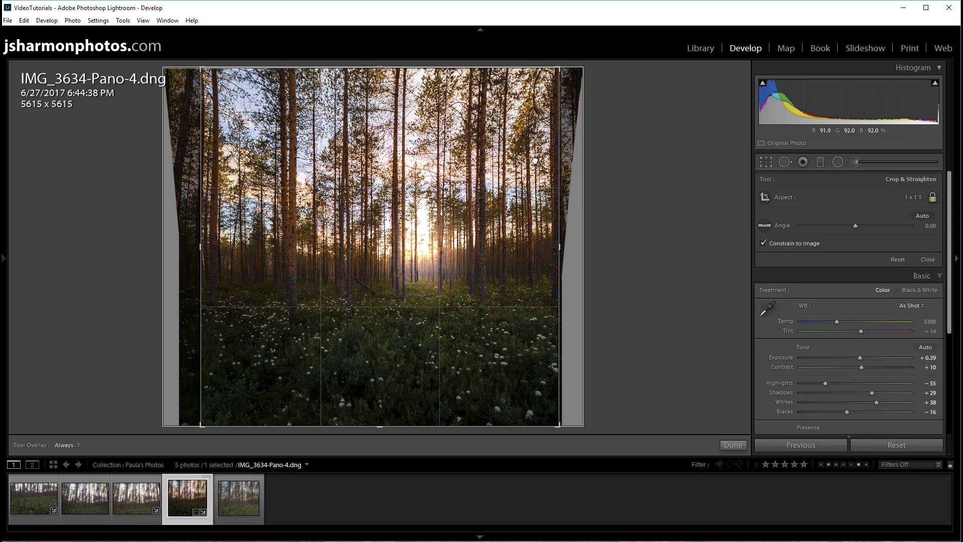
Try rotating the square crop by about 1.09 degrees and undo the rotation
drag(557, 95, 555, 105)
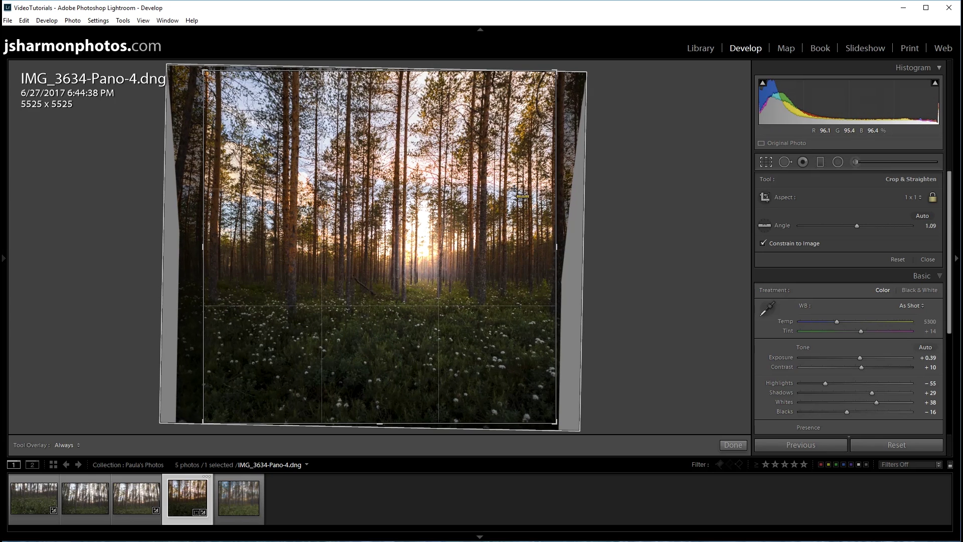
key(ctrl+z)
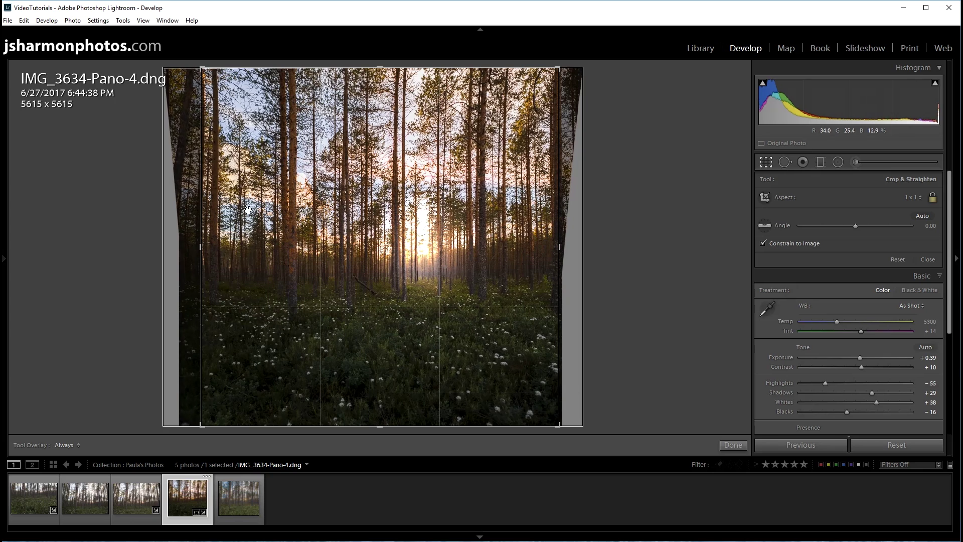
click(766, 162)
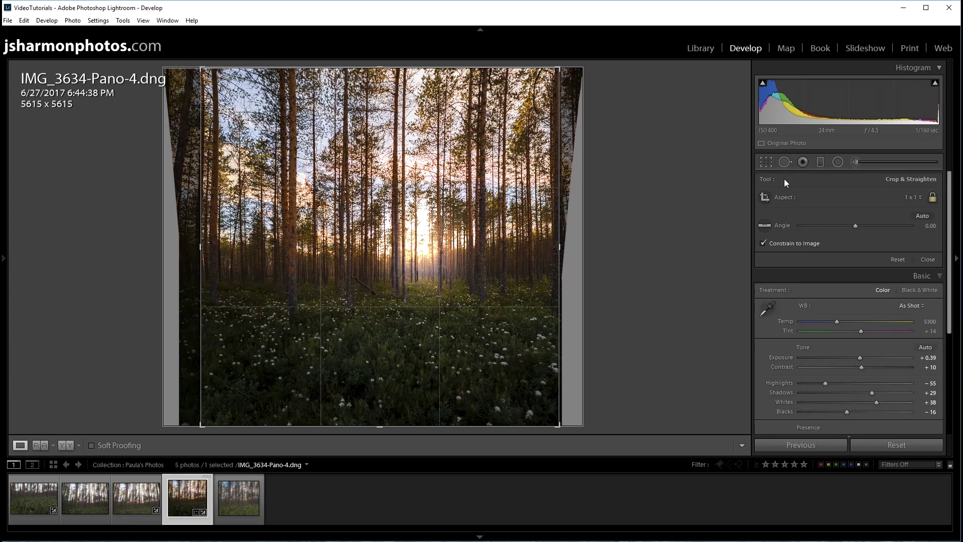
click(764, 162)
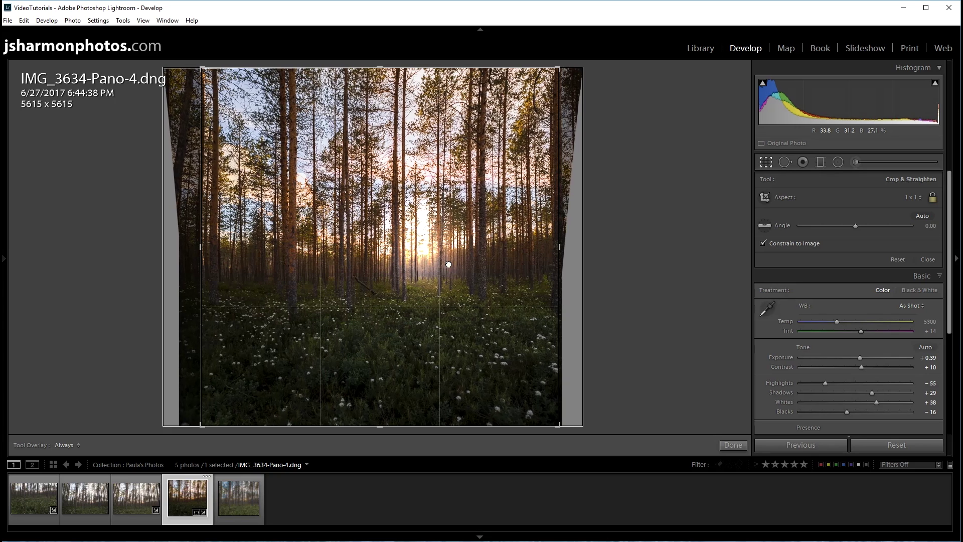
Turn off Constrain to Image, shift the square crop toward the photo's left side at about 5583 x 5583 and apply it
click(801, 244)
drag(445, 69, 444, 69)
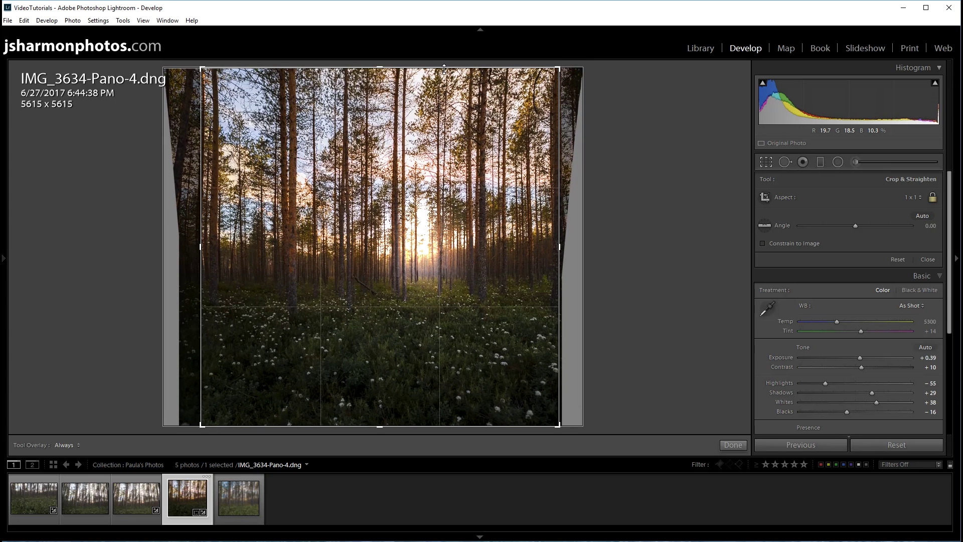
drag(403, 335, 426, 323)
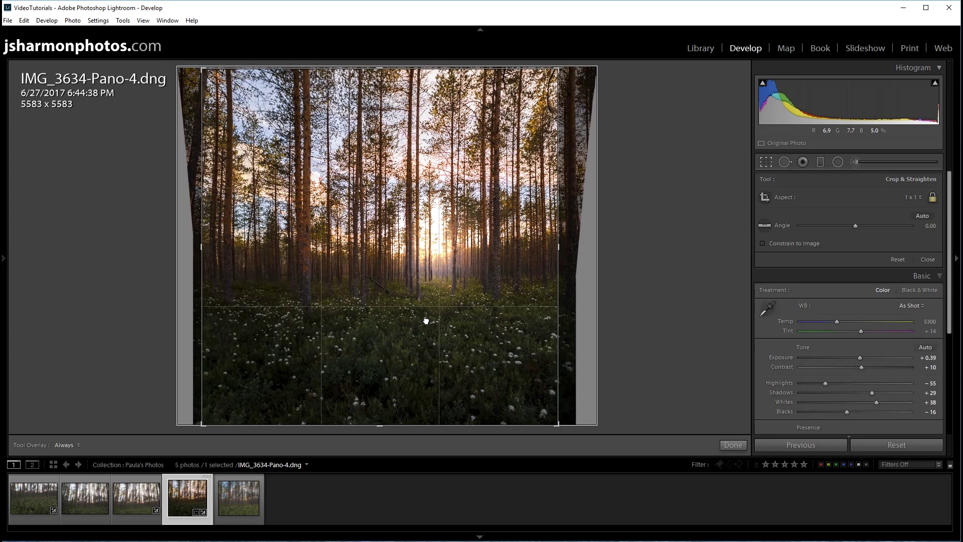
click(763, 163)
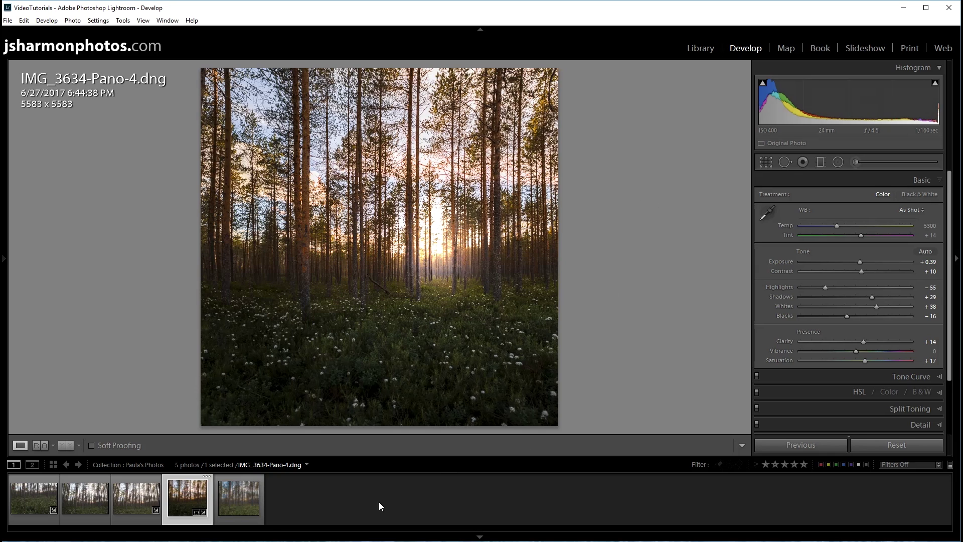
Show the square-cropped panorama side by side with the reference photo
click(37, 445)
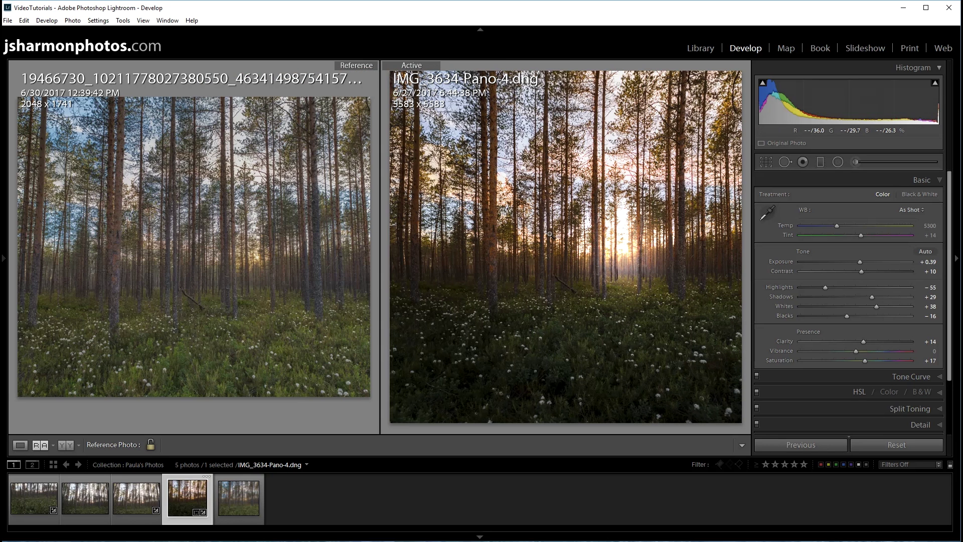